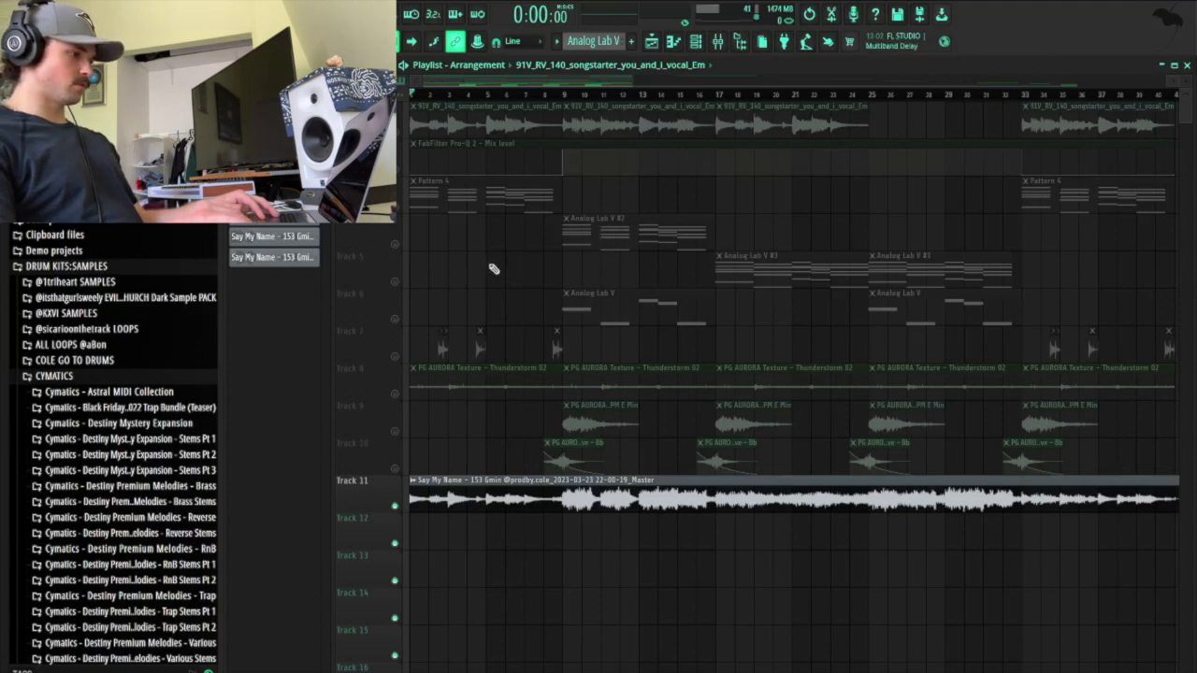
Play the rendered master on Track 11, mute that track and unmute Tracks 1 and 2.
key(space)
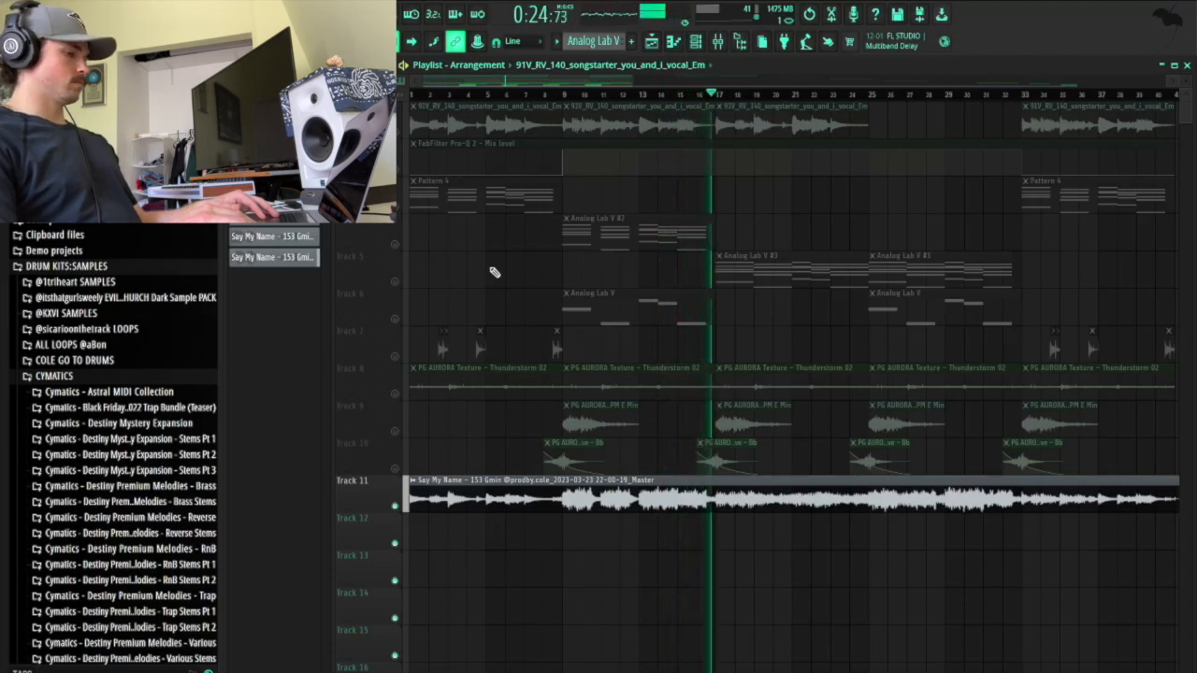
key(space)
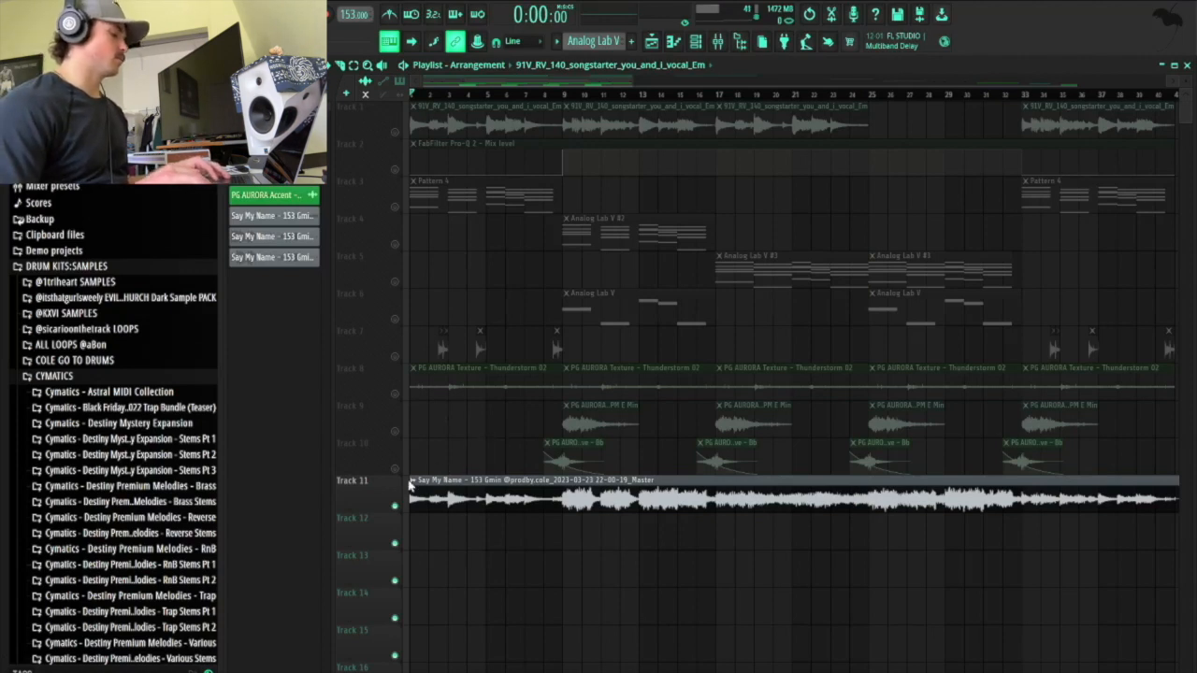
click(395, 506)
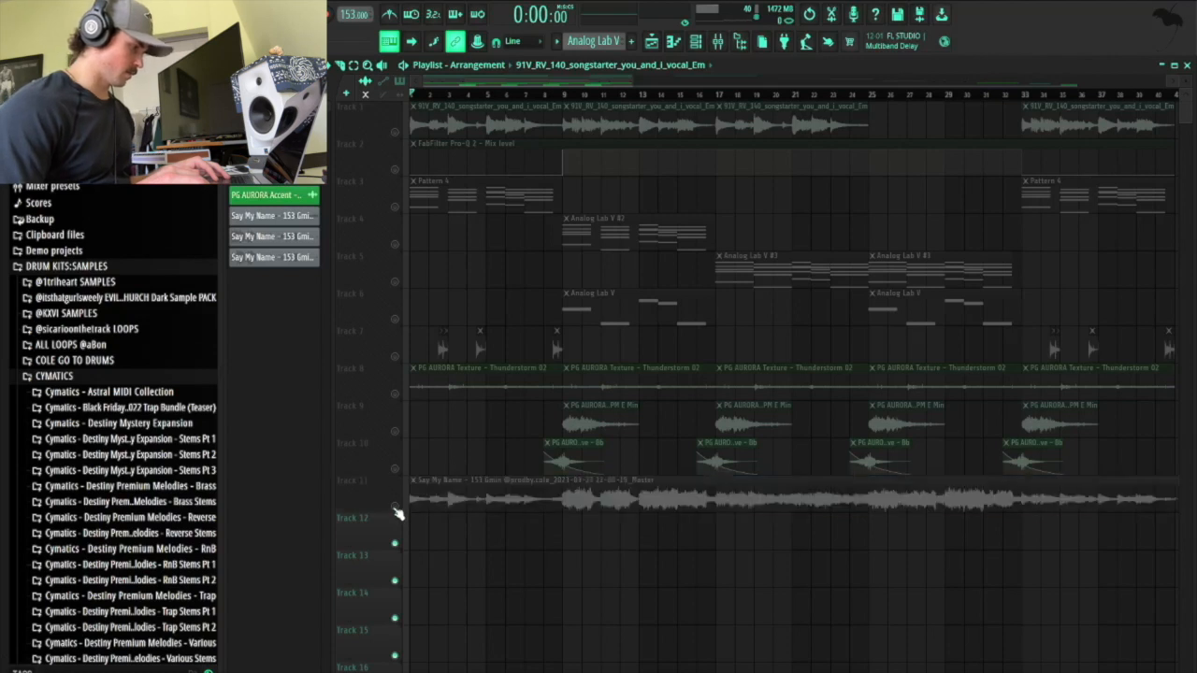
click(396, 132)
click(396, 170)
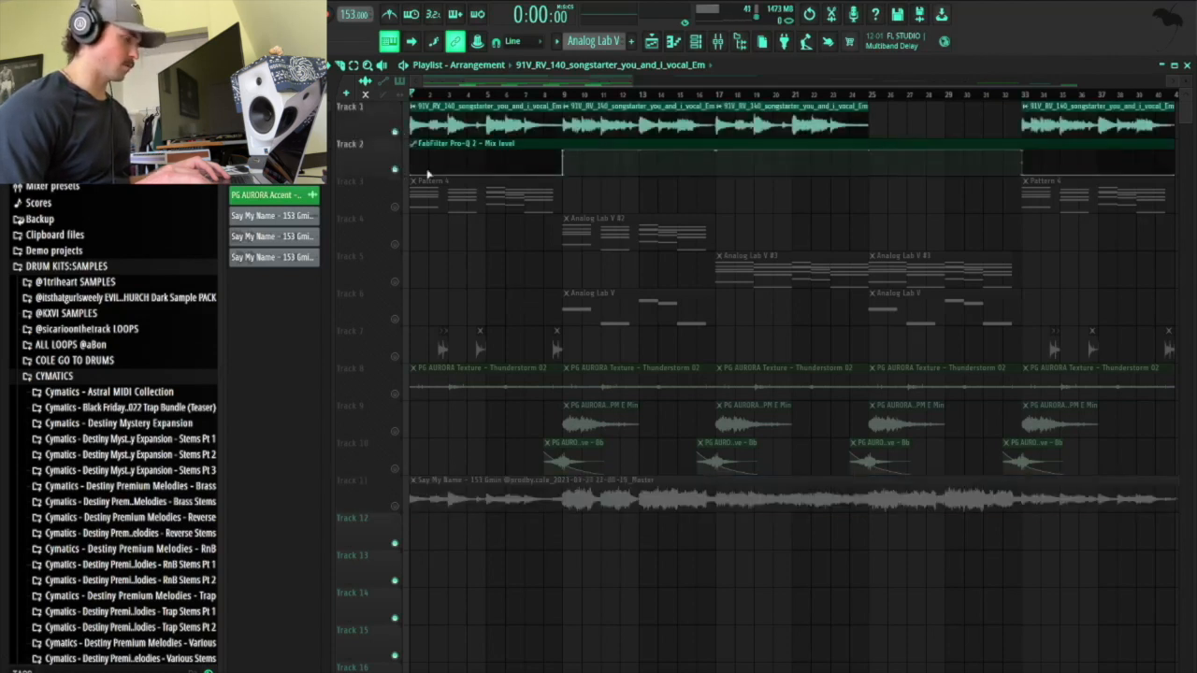
Play the vocal sample from the start with its FabFilter Pro-Q 2 mix-level automation.
drag(630, 82, 585, 83)
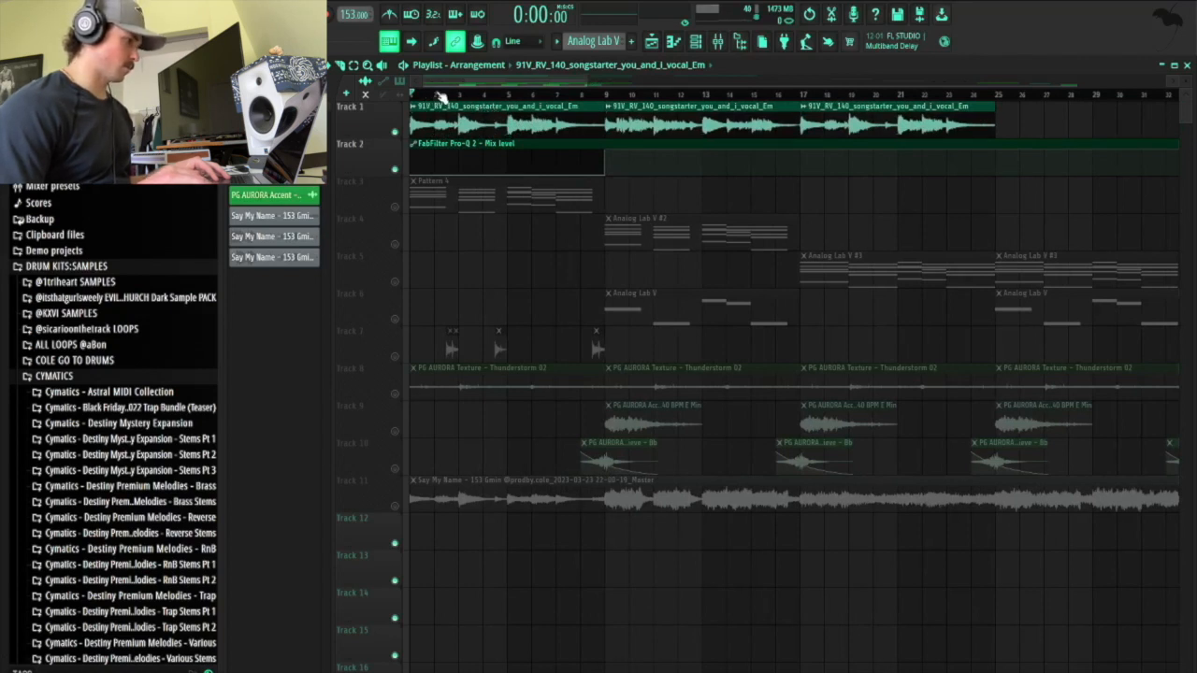
key(space)
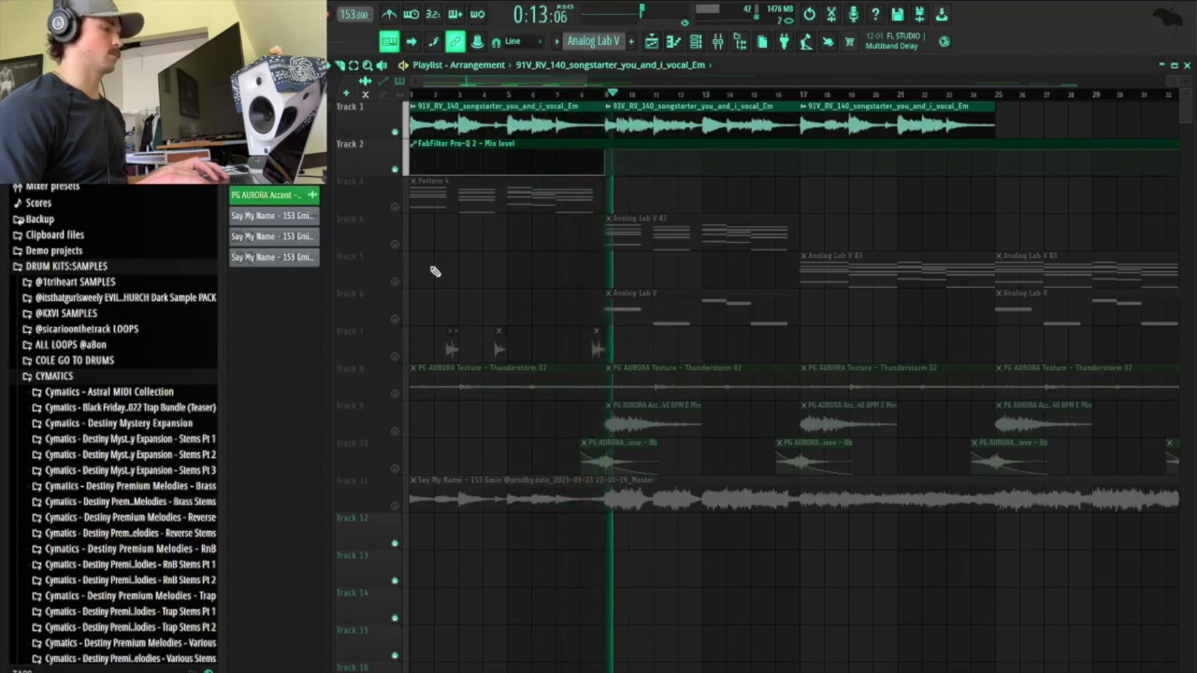
key(space)
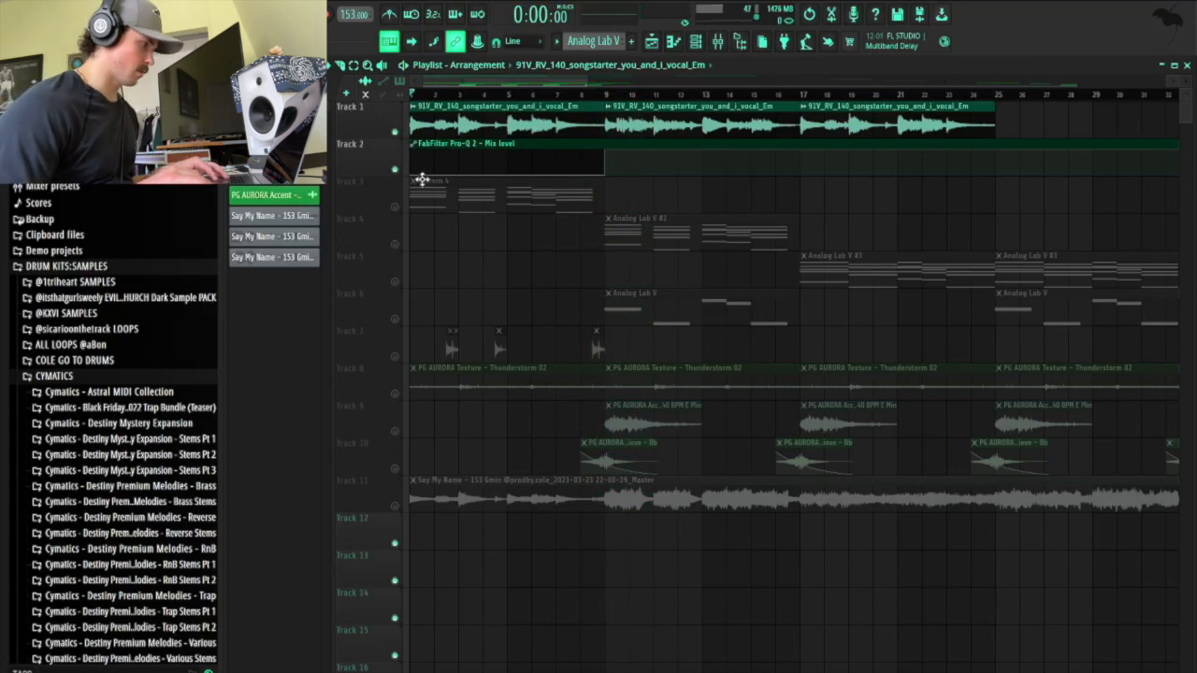
Select bars 9 to 25 in the playlist, clear the selection and place the playhead just before bar 9.
drag(588, 81, 554, 106)
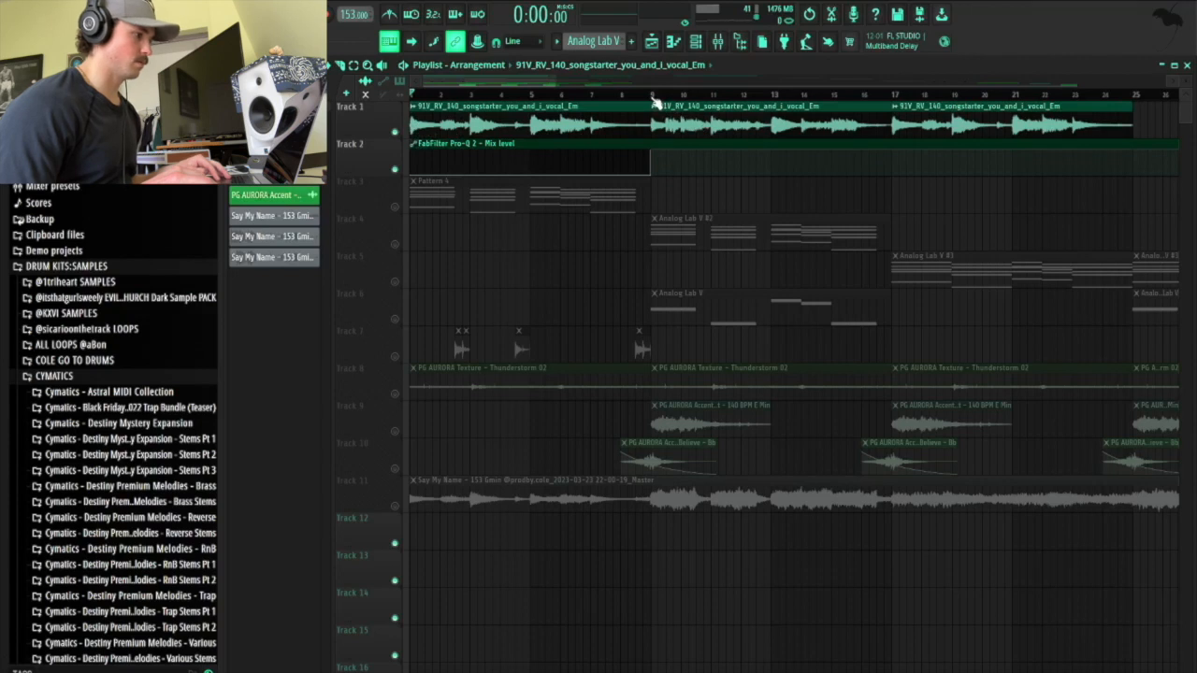
drag(653, 96, 1134, 95)
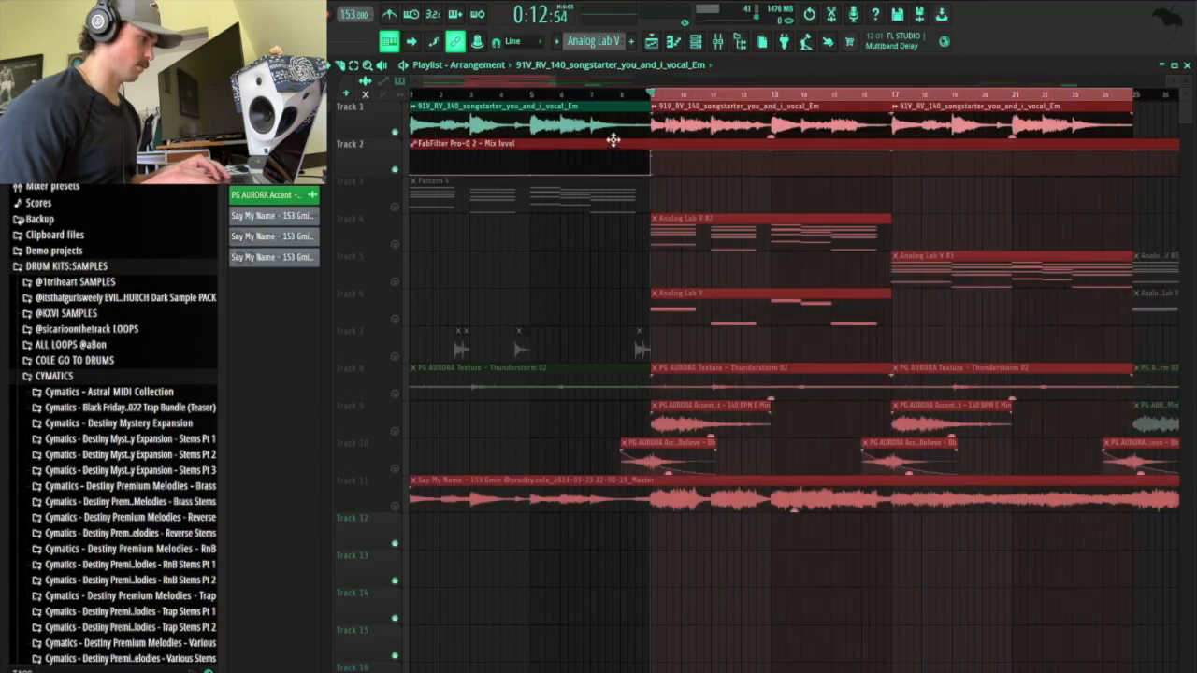
click(637, 97)
ctrl+click(638, 97)
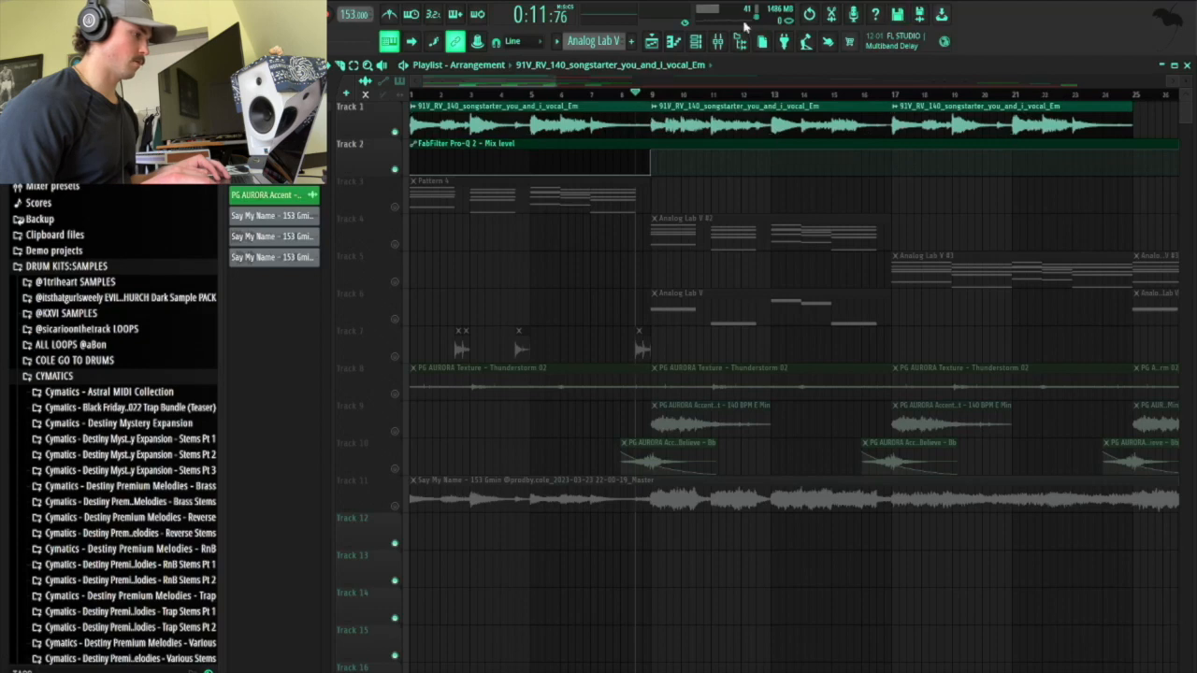
Examine the effects on mixer Insert 1: both FabFilter Pro-Q 2 instances, Chorus JUN-6 and Rev SPRING-636.
click(717, 42)
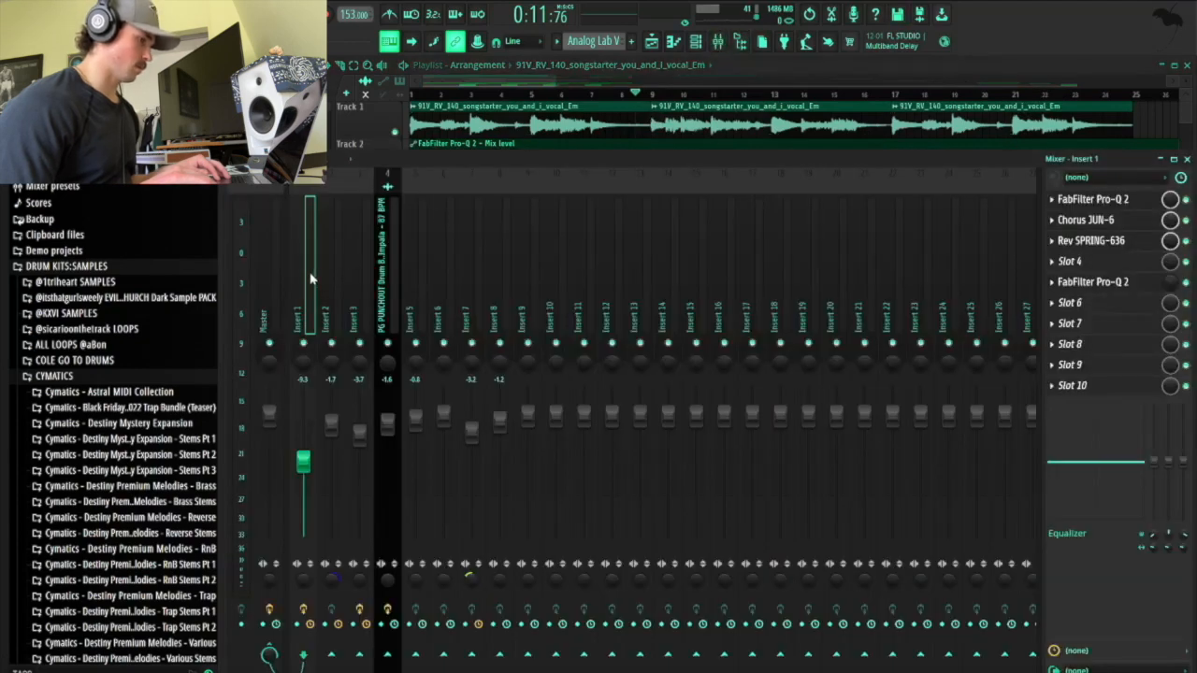
click(1100, 199)
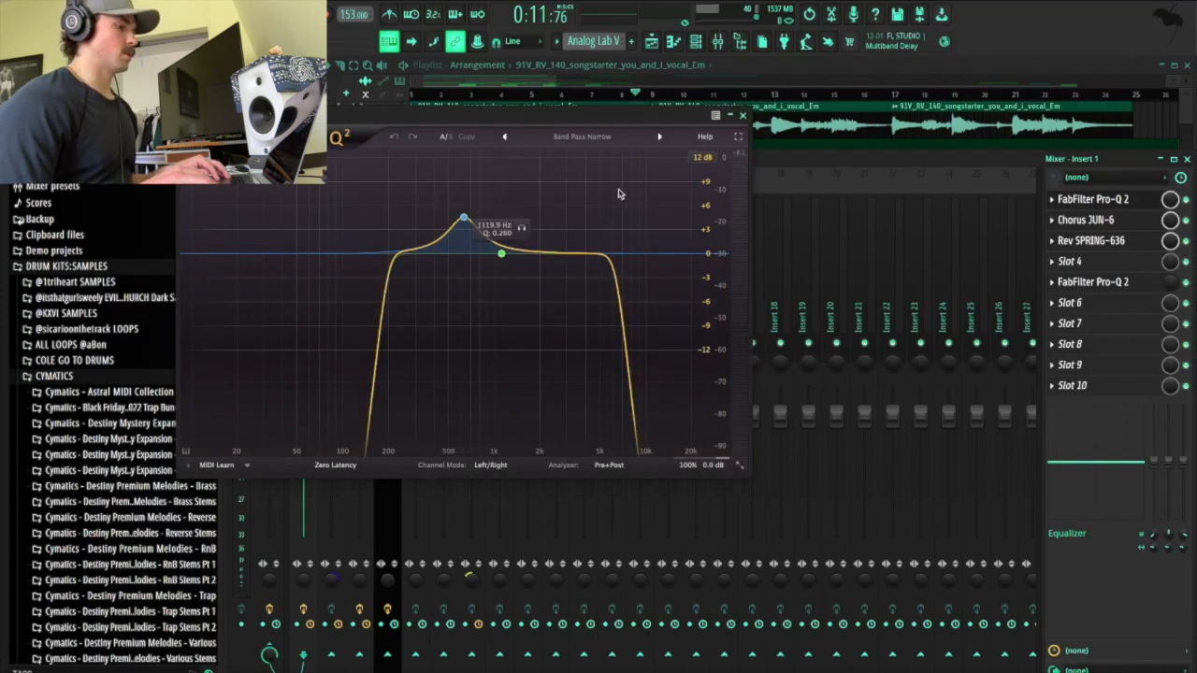
click(743, 115)
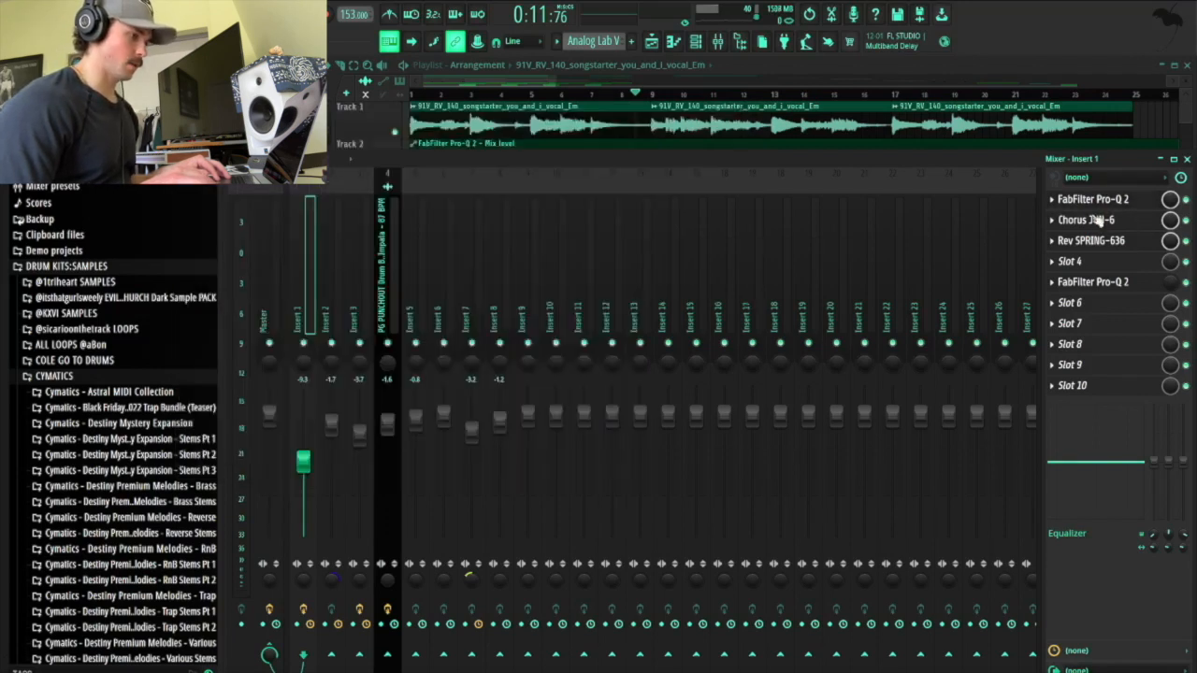
click(1093, 221)
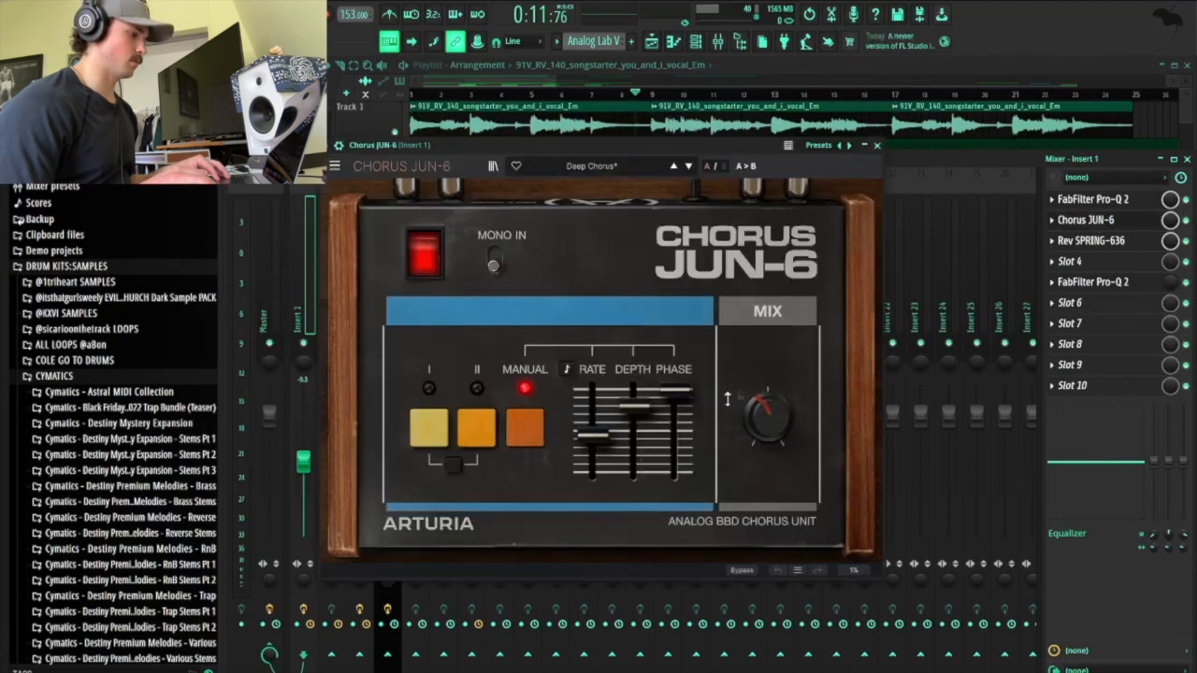
click(878, 146)
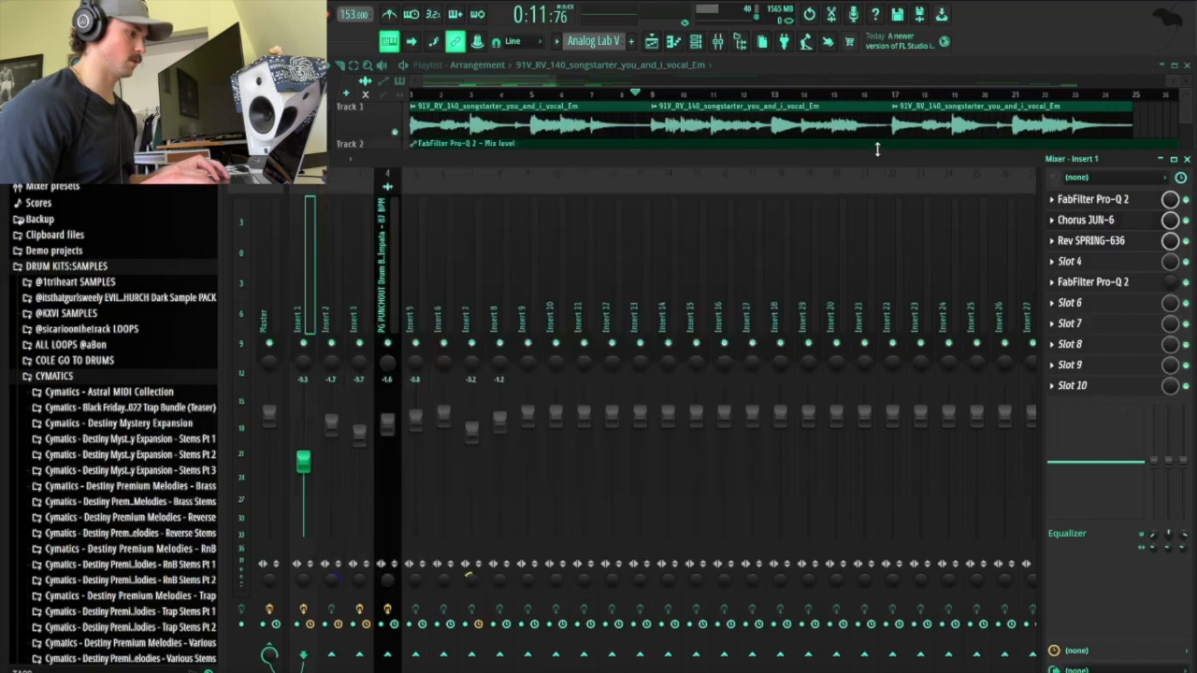
click(1085, 241)
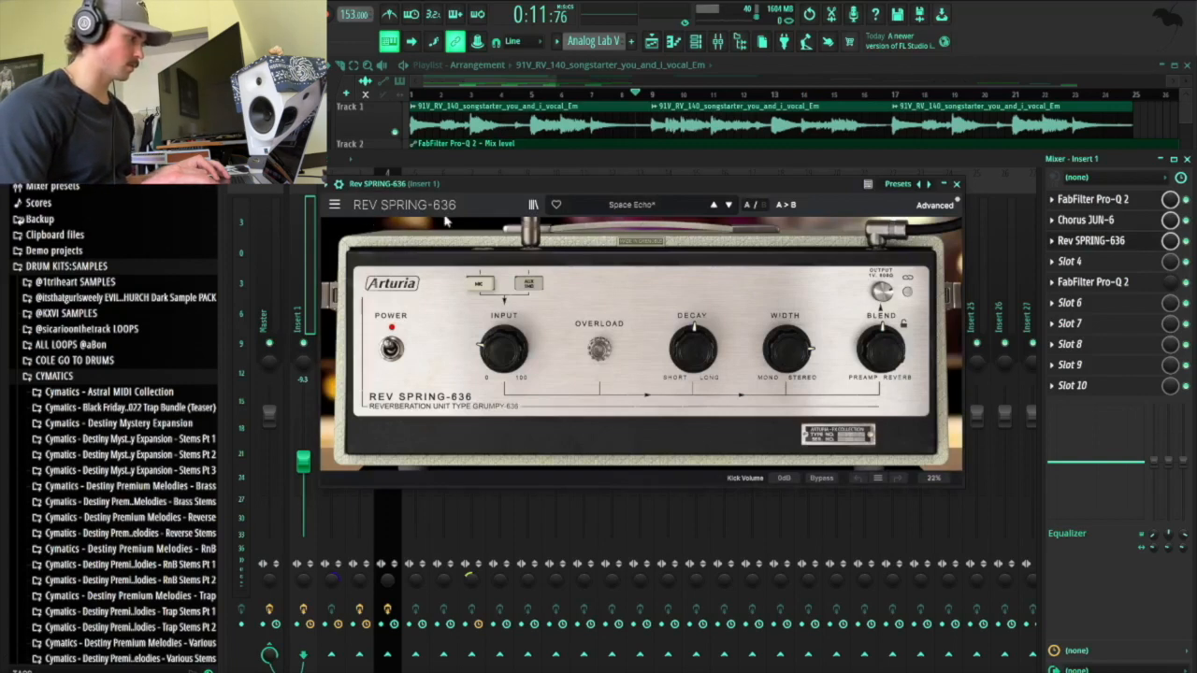
click(957, 184)
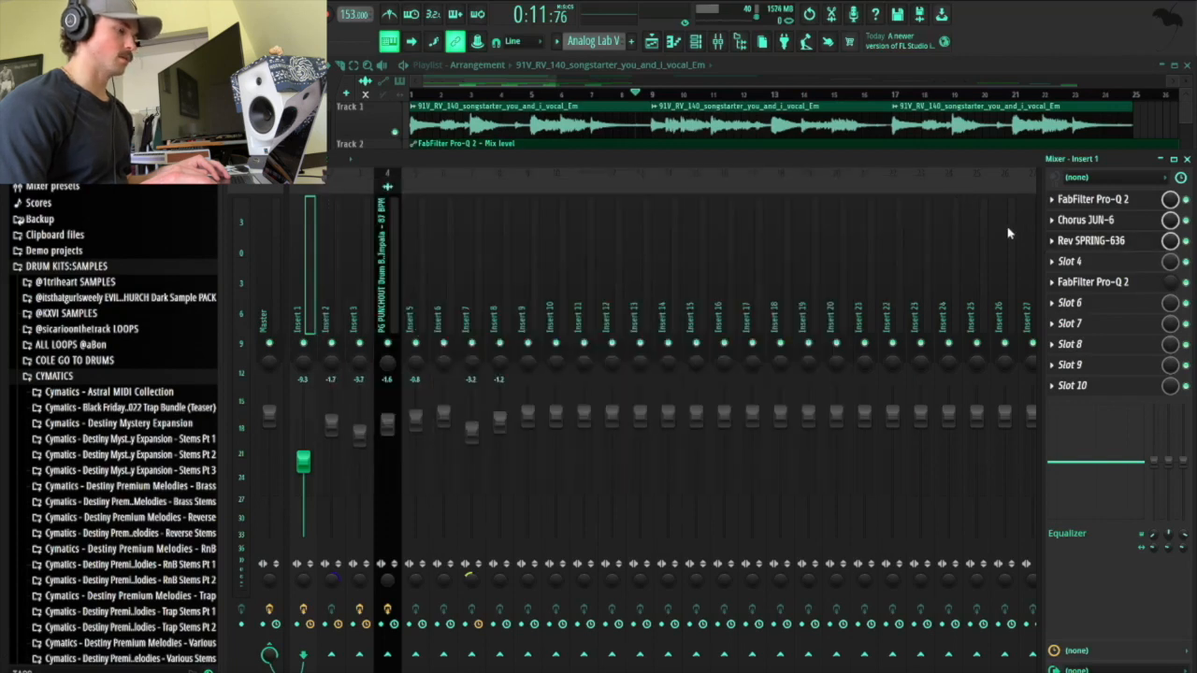
click(1123, 288)
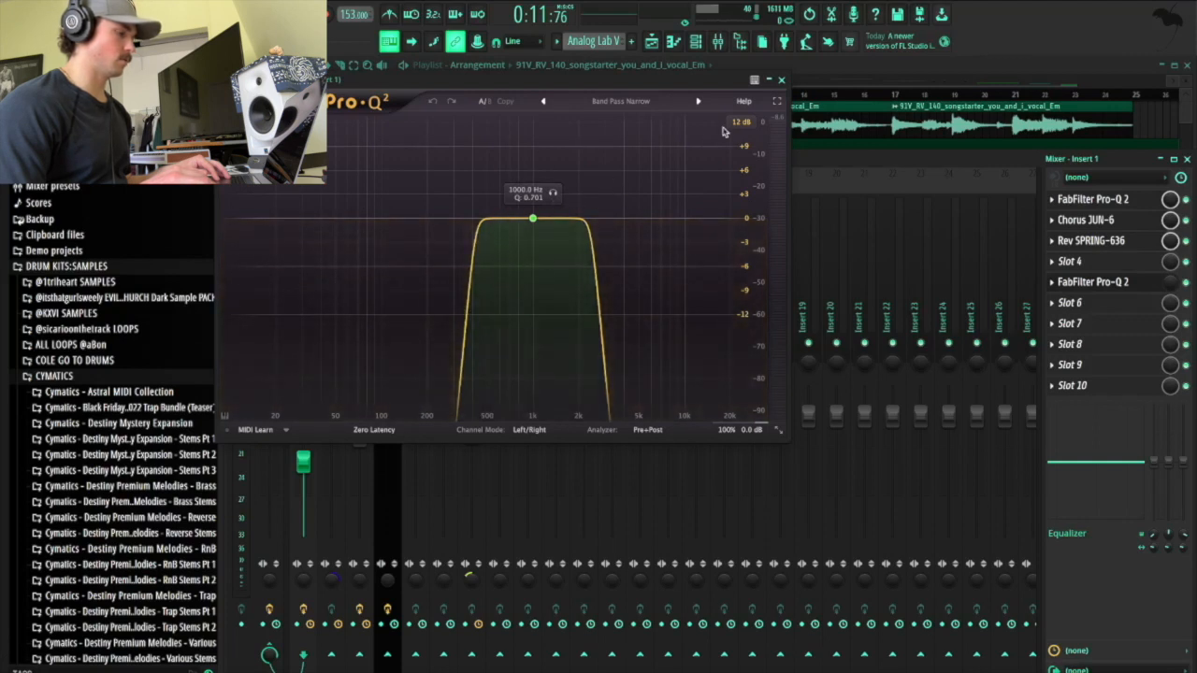
click(782, 80)
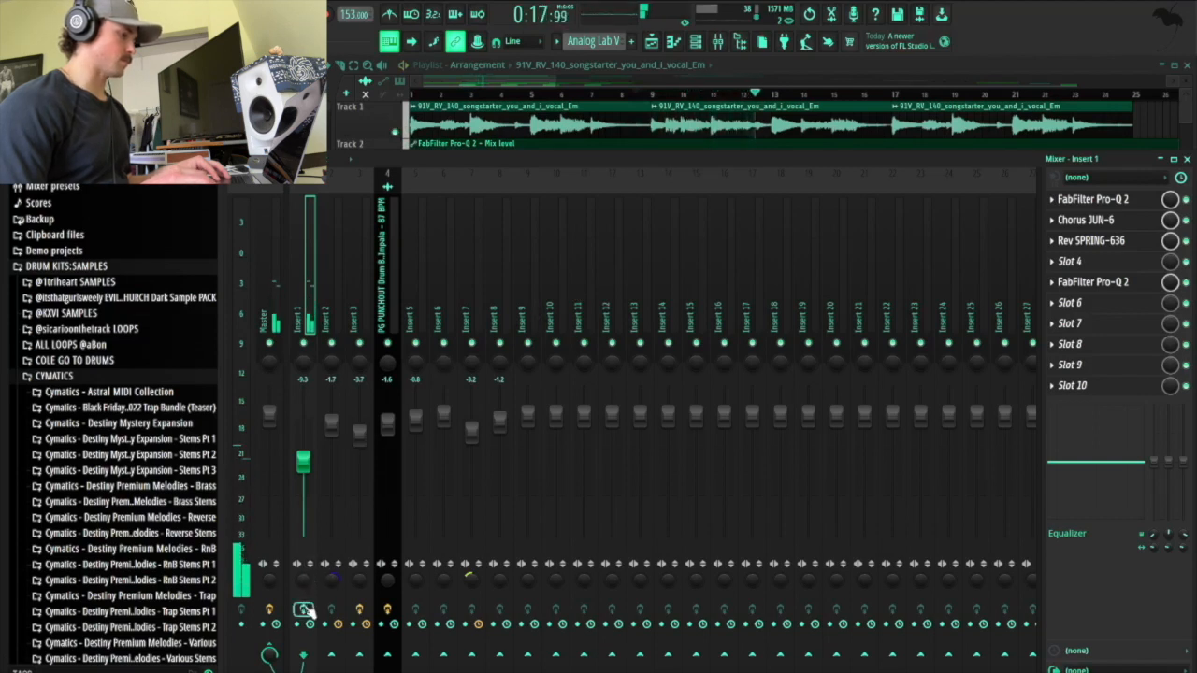
Play the vocal from just before bar 9 to compare Insert 1 with and without effects, and close the mixer.
key(space)
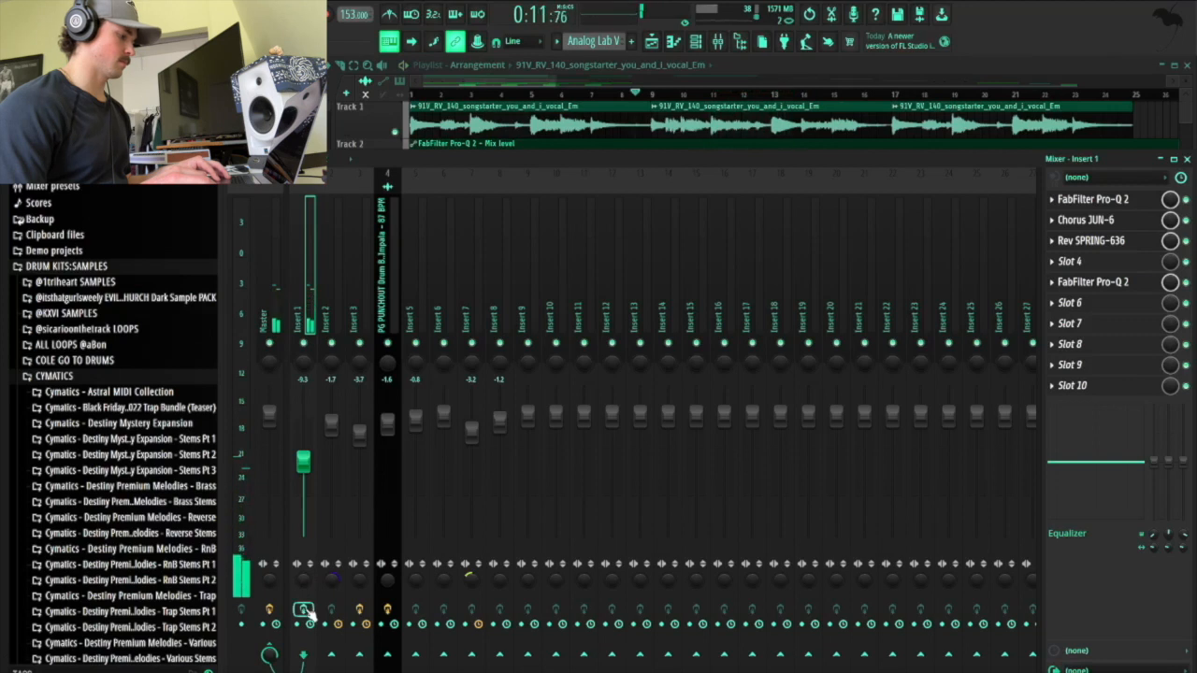
key(space)
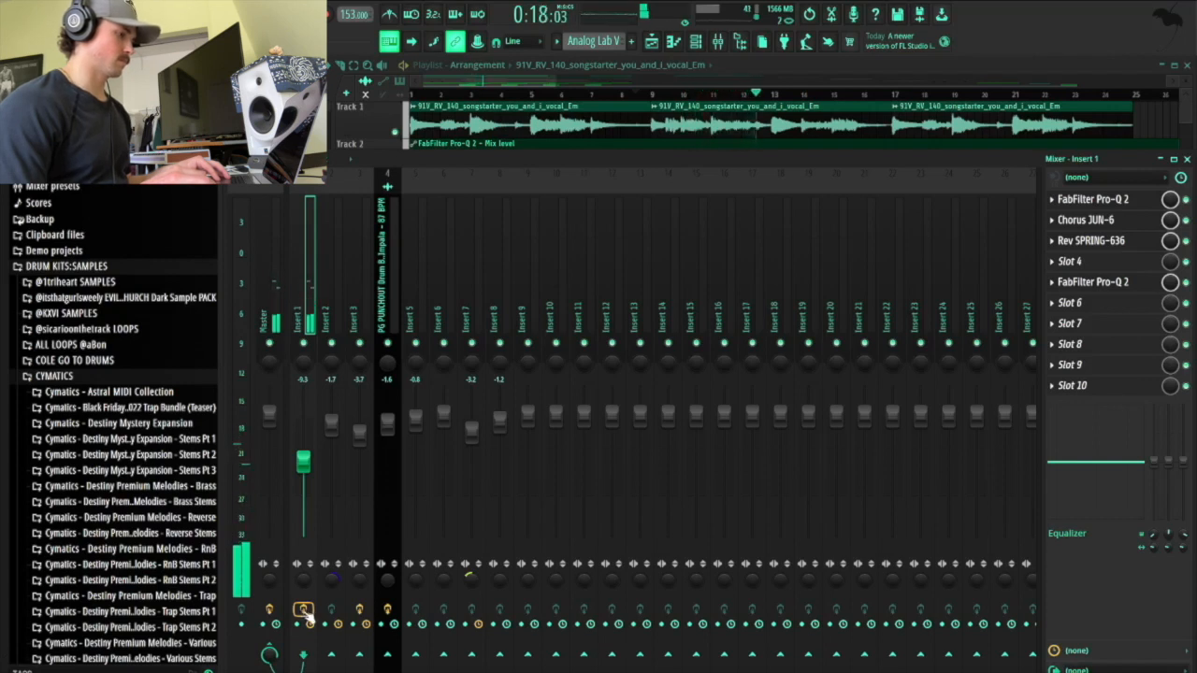
key(space)
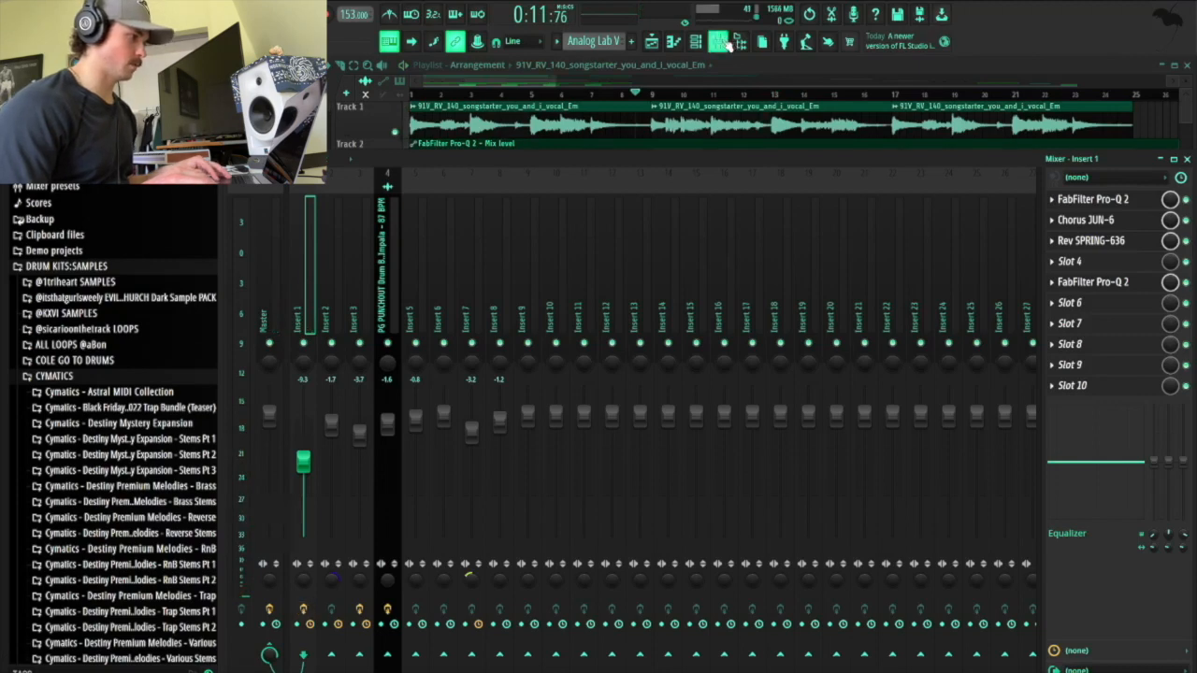
click(720, 42)
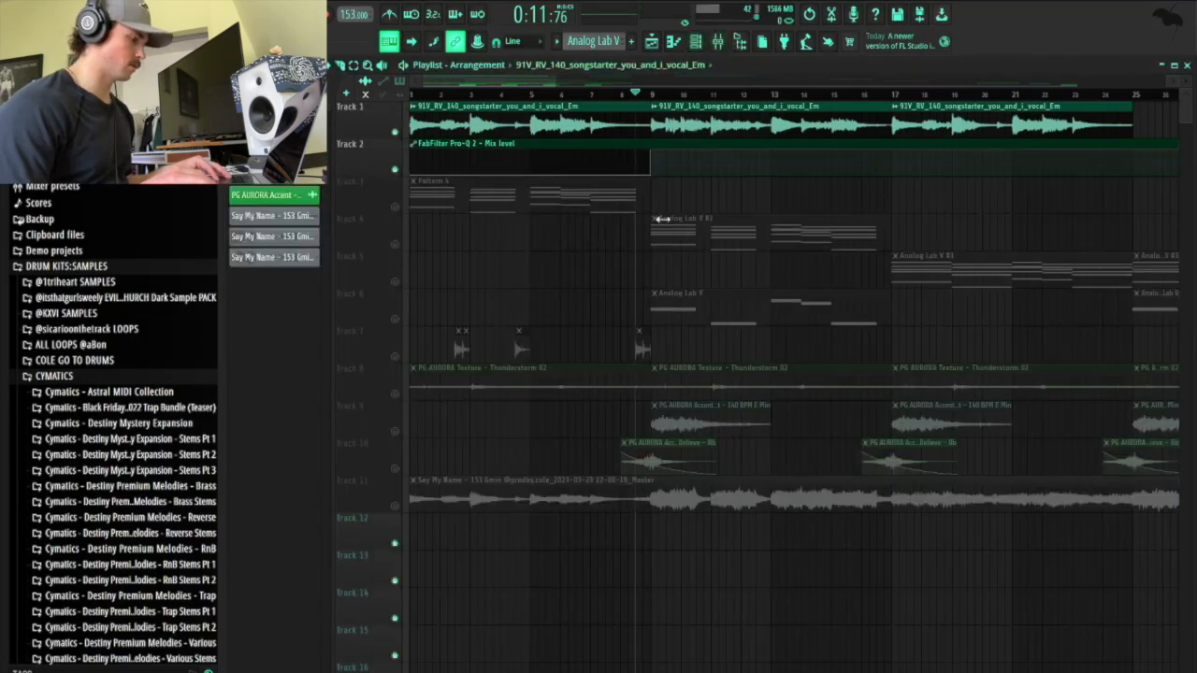
Unmute Track 4, place the playhead at bar 9 and open the Analog Lab V #2 pattern in the piano roll.
click(396, 245)
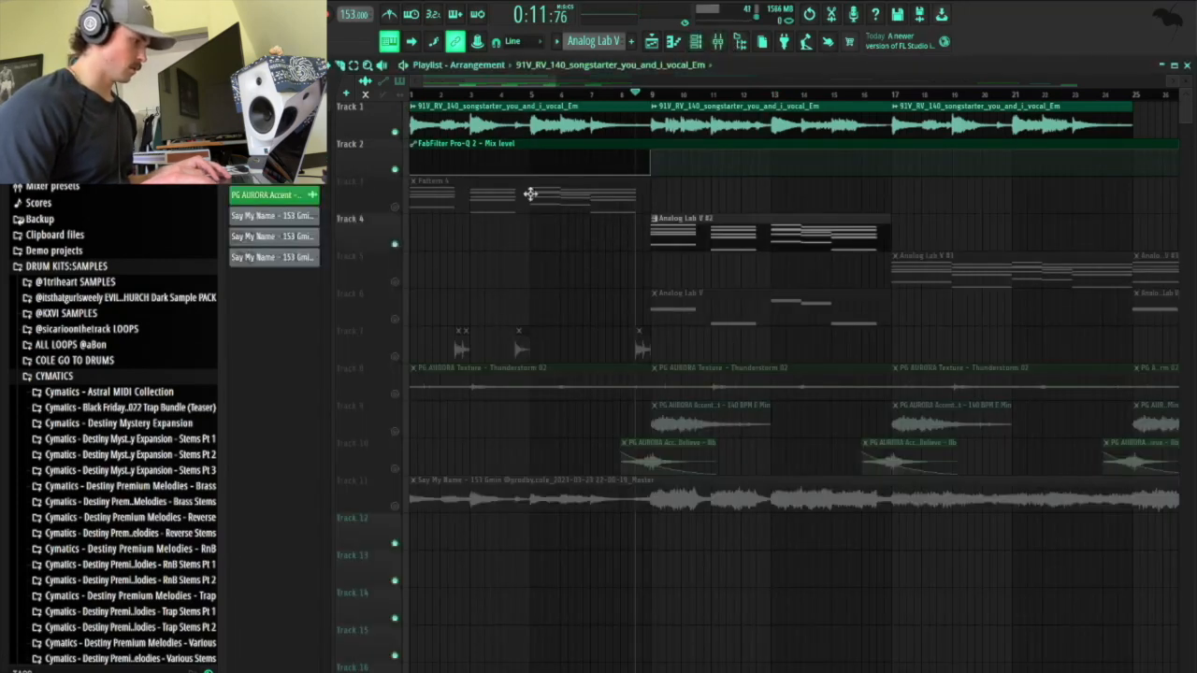
click(652, 97)
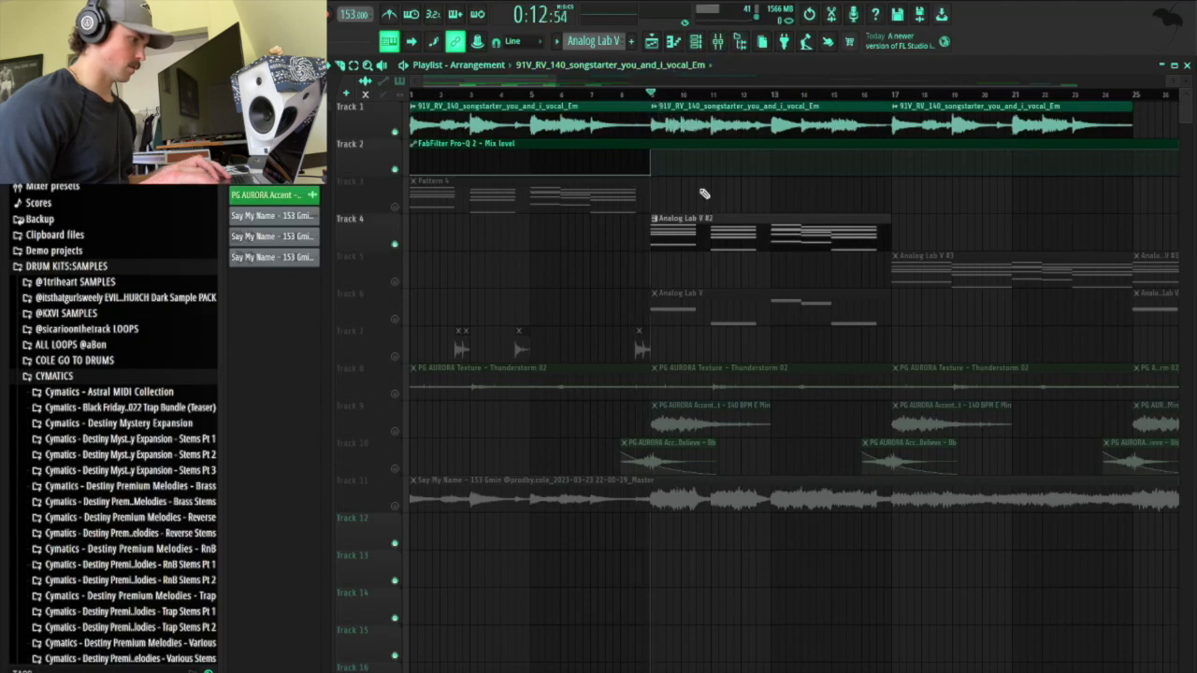
double_click(721, 233)
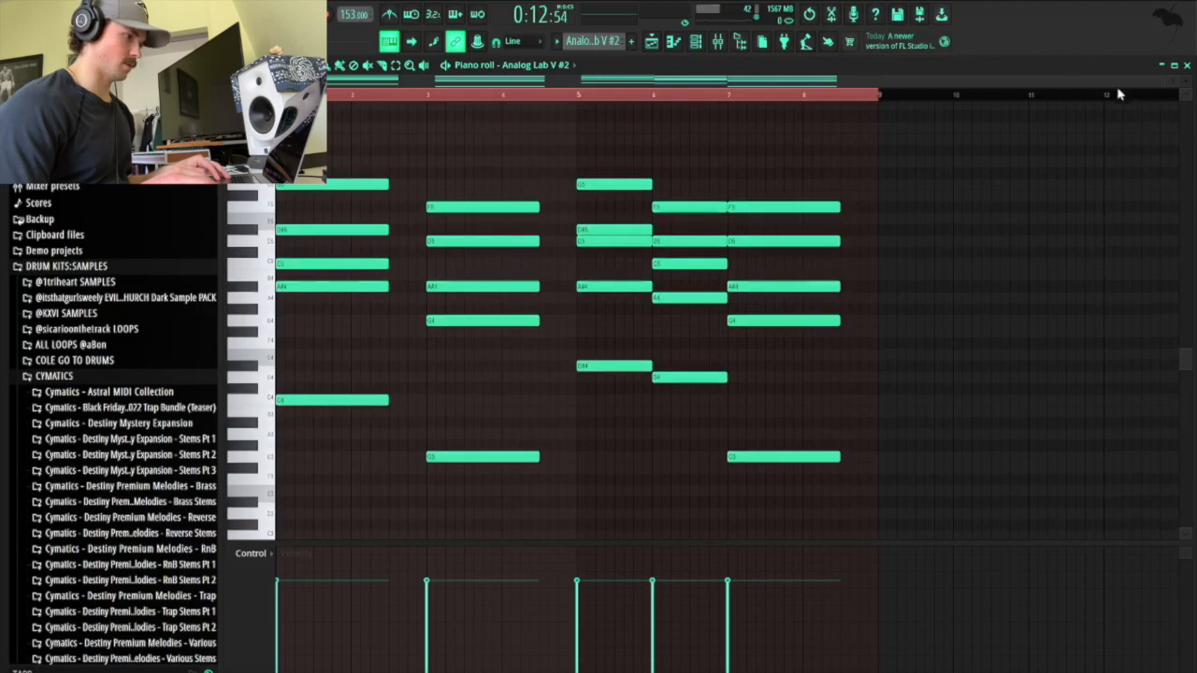
drag(1165, 78, 880, 86)
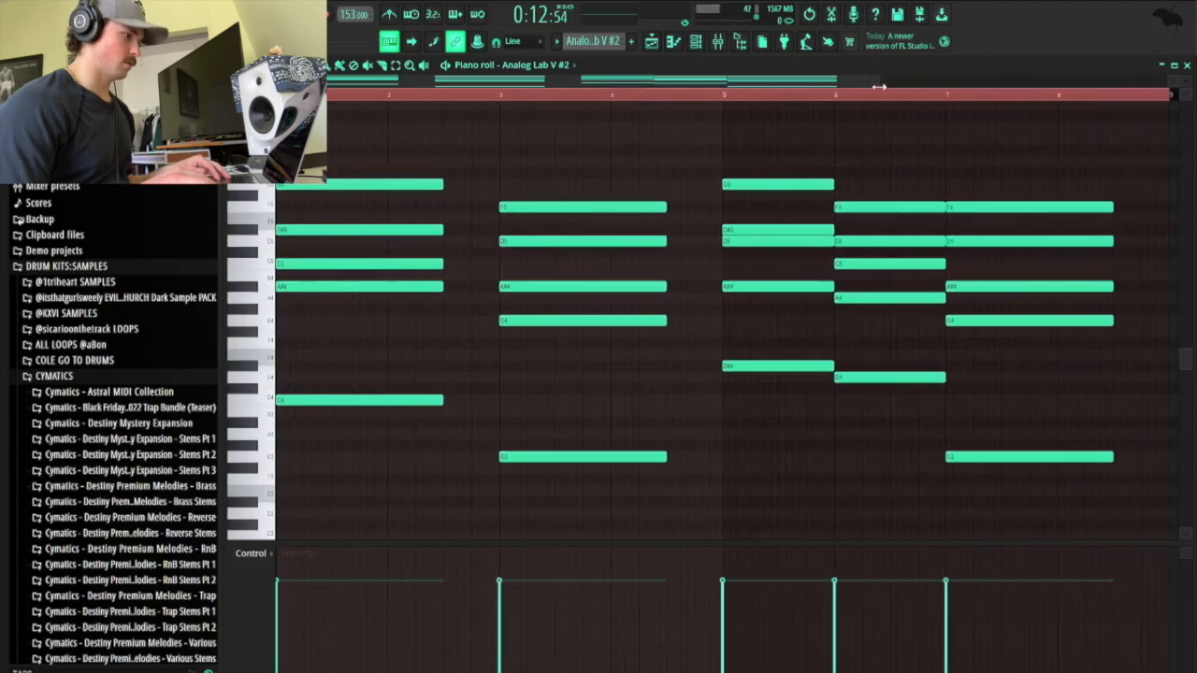
Open the Analog Lab V #2 instrument from the channel rack, view its My Sound Banks list and close it.
key(F6)
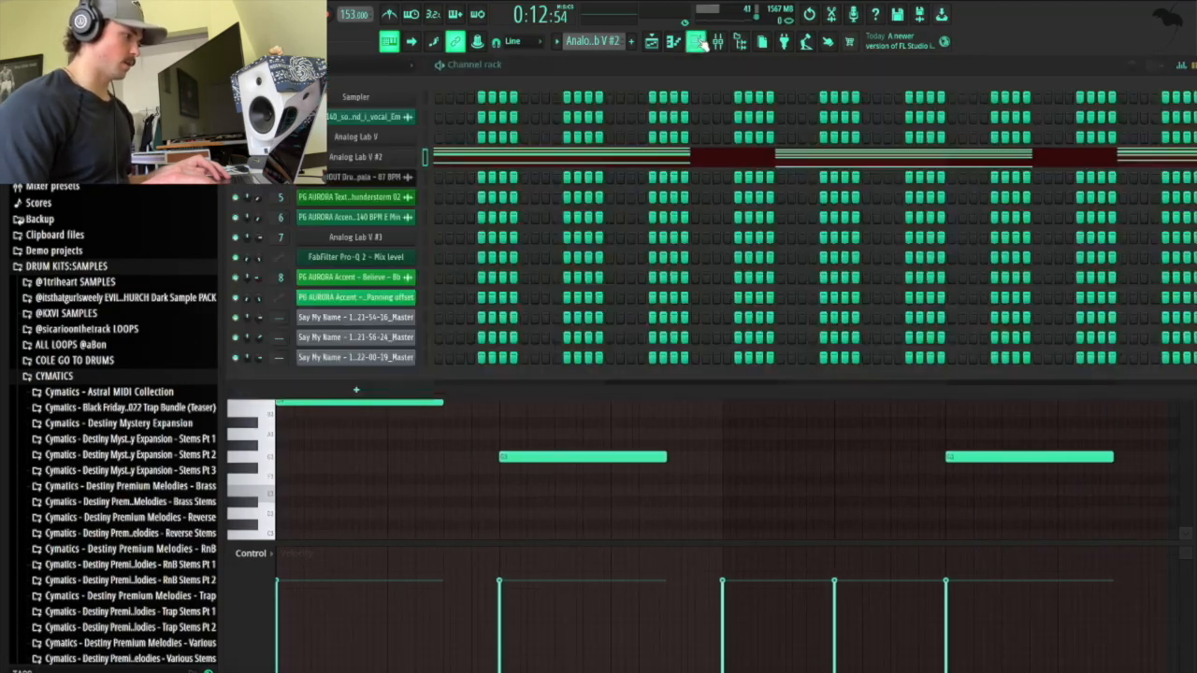
click(348, 165)
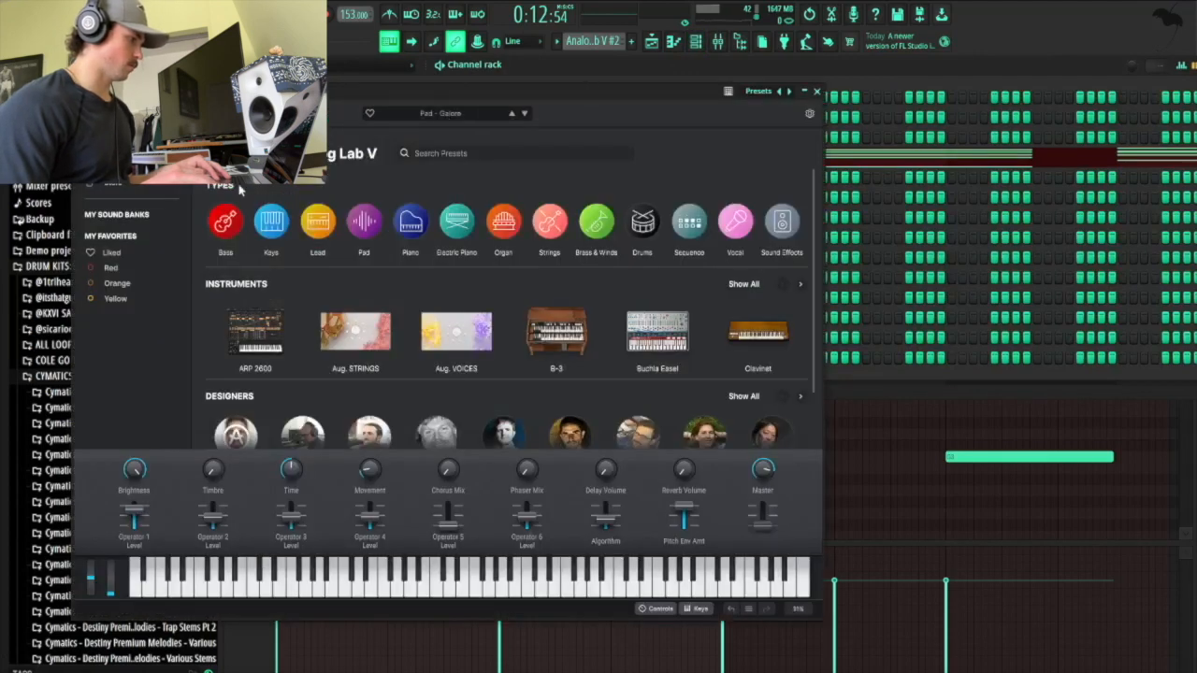
click(148, 216)
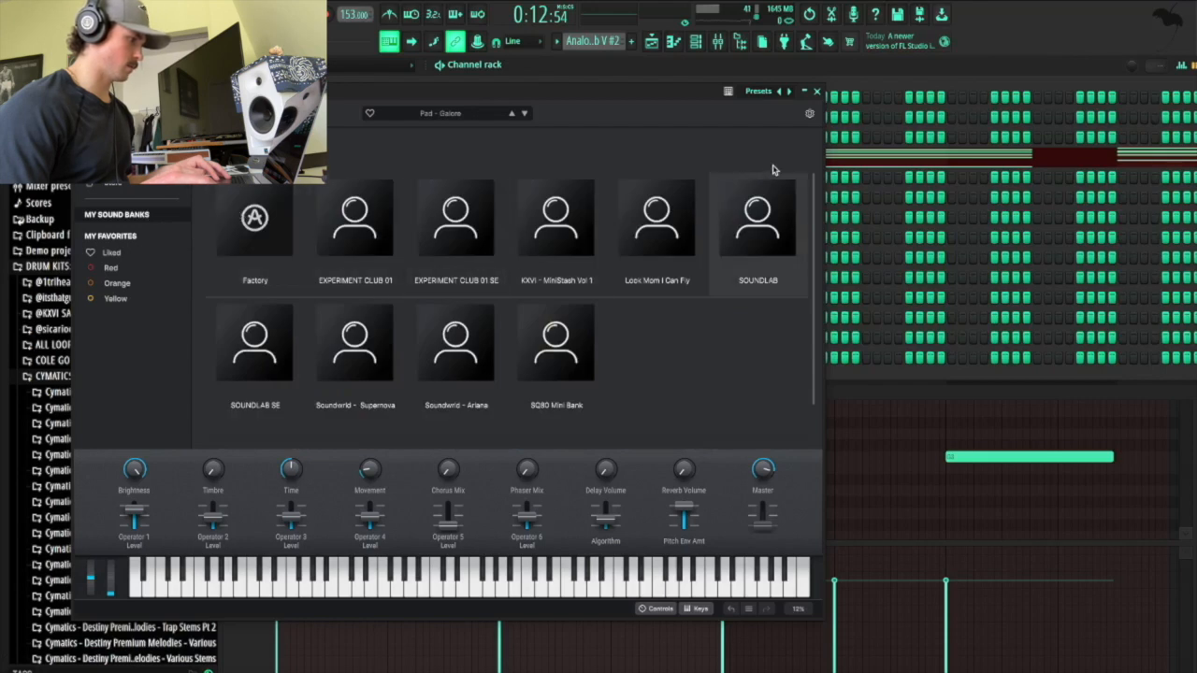
click(816, 91)
Look at the effects on mixer Insert 3 and play the Analog Lab V #2 chord pattern through.
click(717, 42)
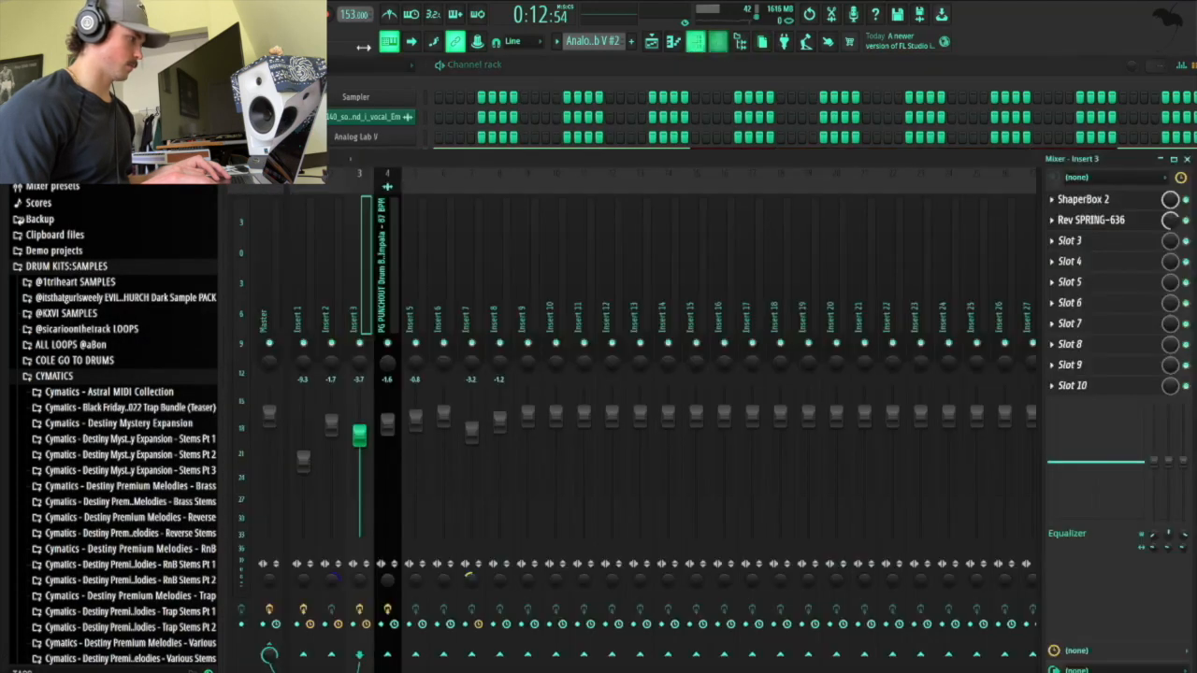
click(709, 41)
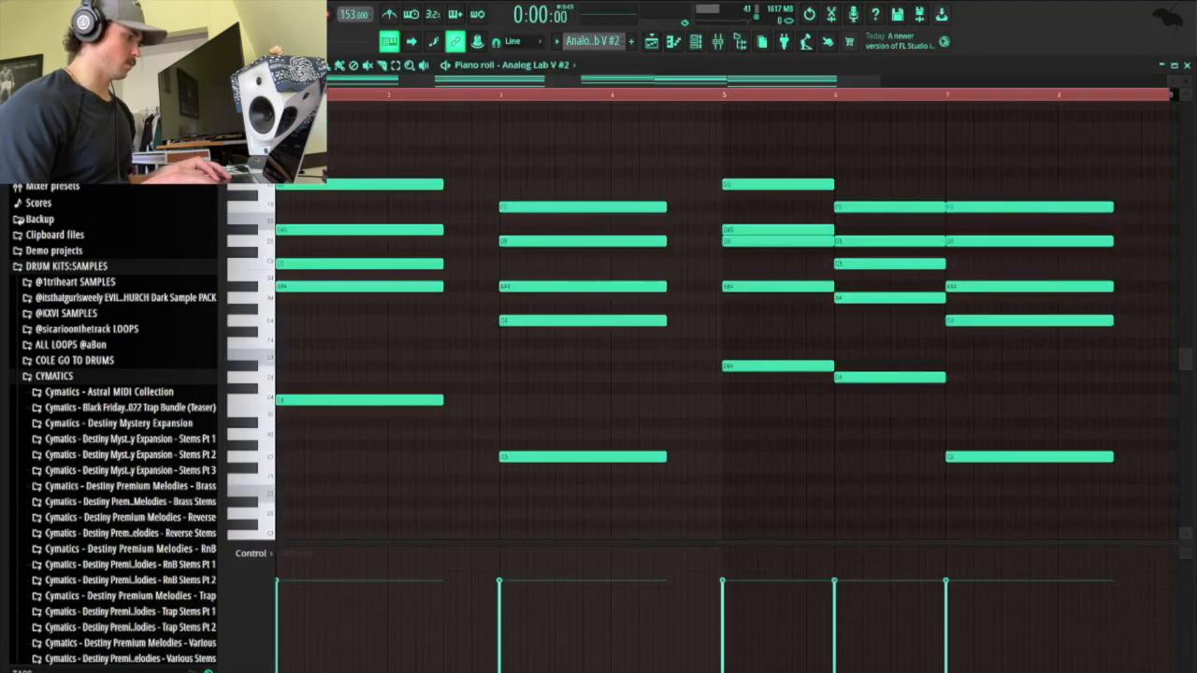
key(space)
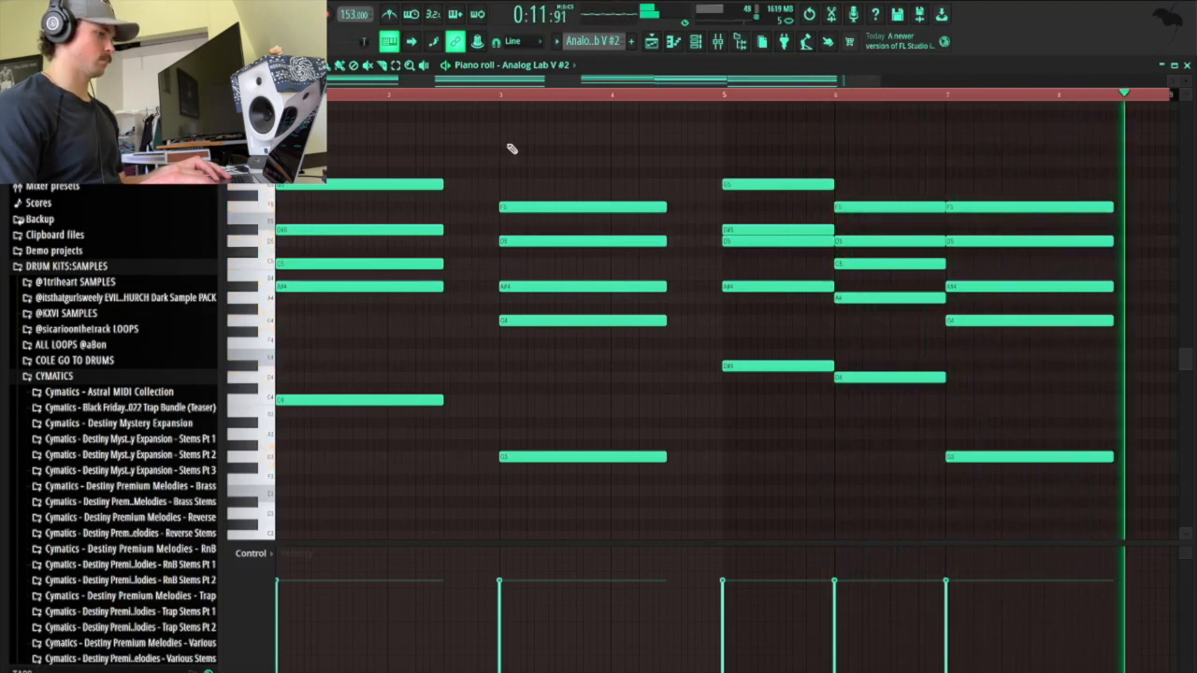
key(space)
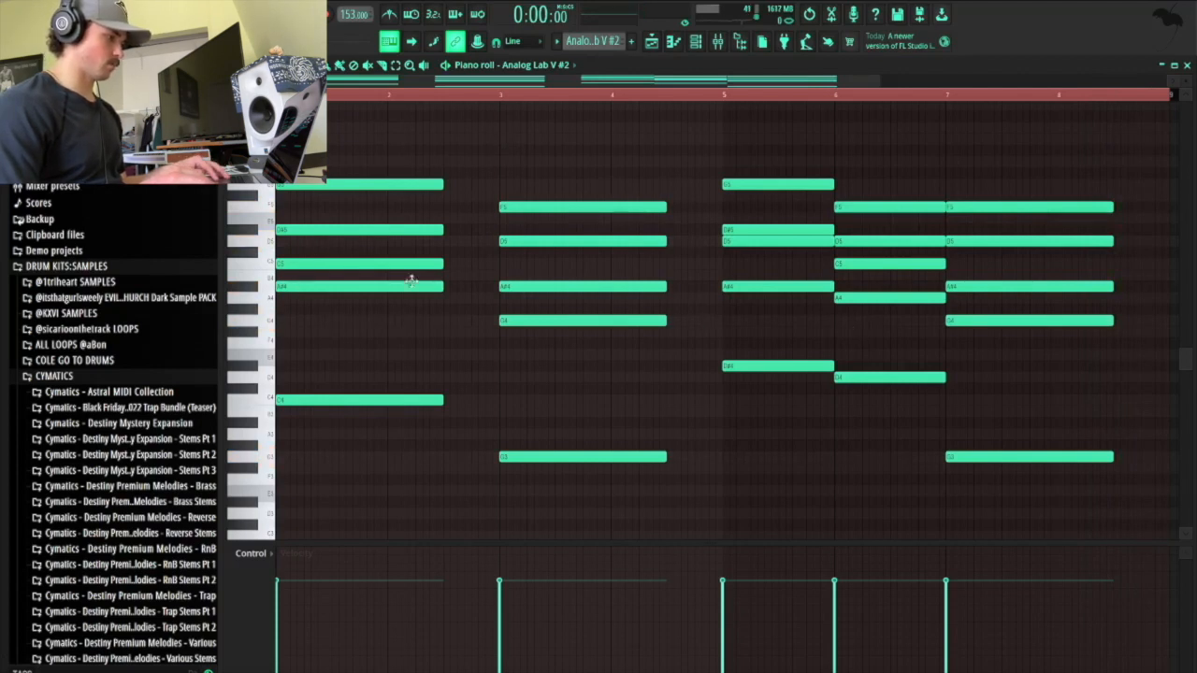
Look at the ShaperBox 2 volume settings on mixer Insert 3 and close the plugin.
click(699, 47)
click(699, 47)
click(720, 47)
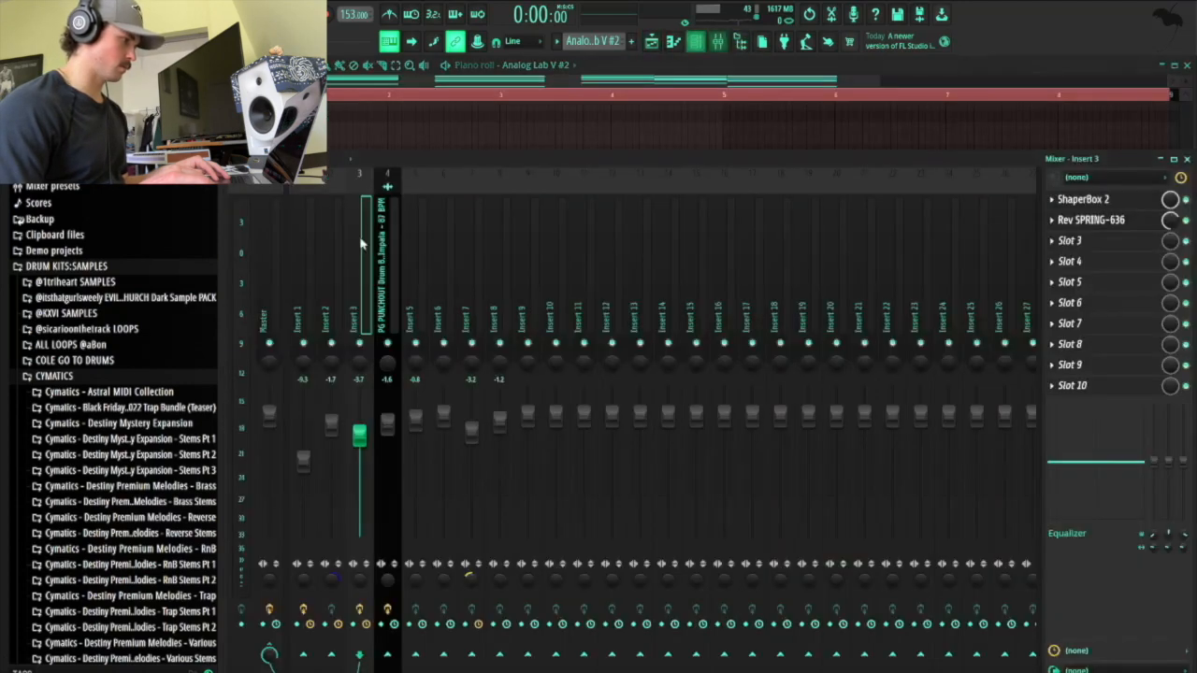
click(1099, 204)
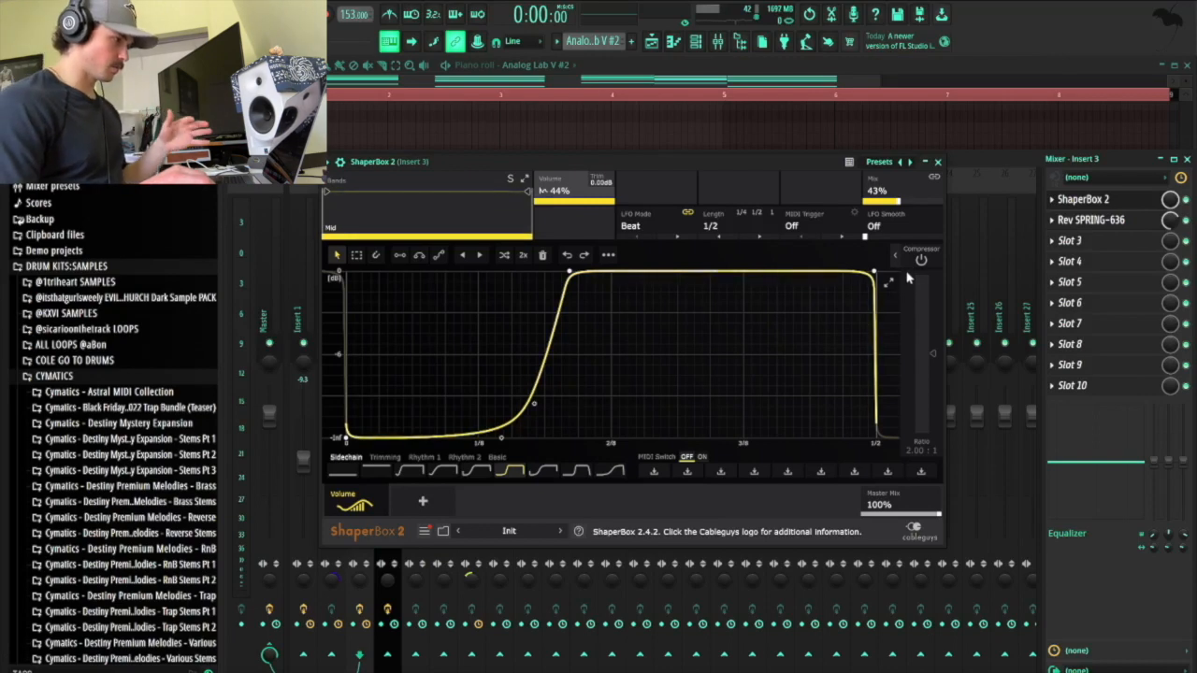
click(941, 163)
View the Rev SPRING-636 reverb on Insert 3 with its Advanced controls, and close the plugin and the mixer.
click(1100, 219)
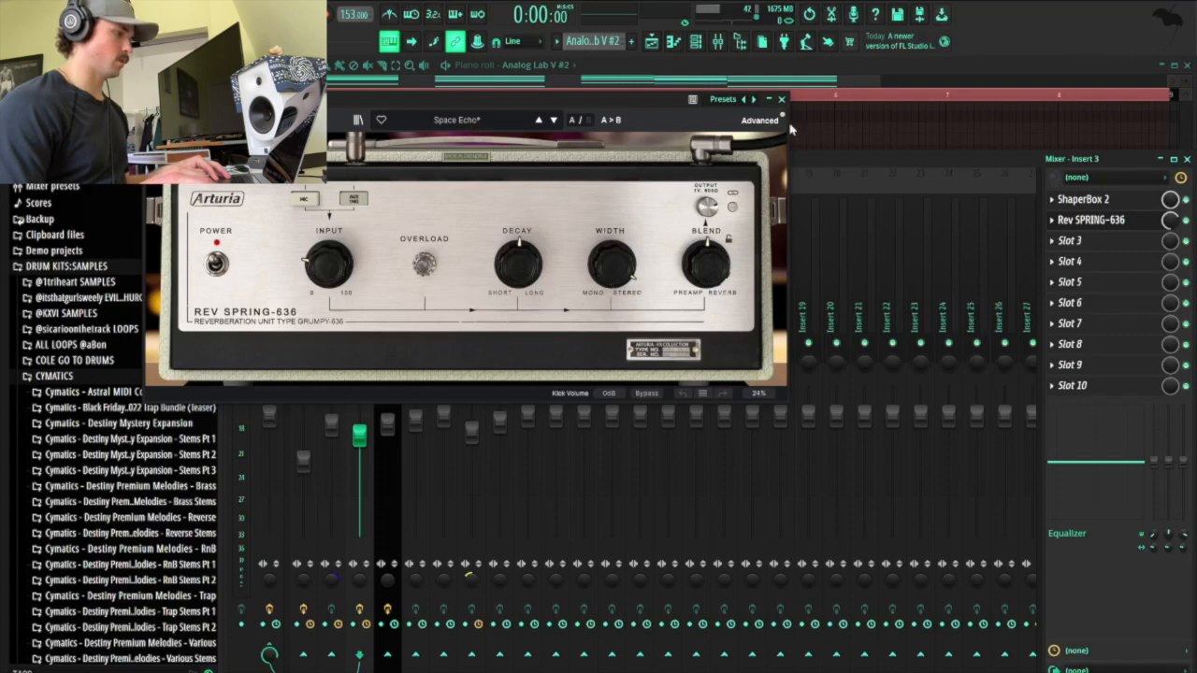
click(747, 121)
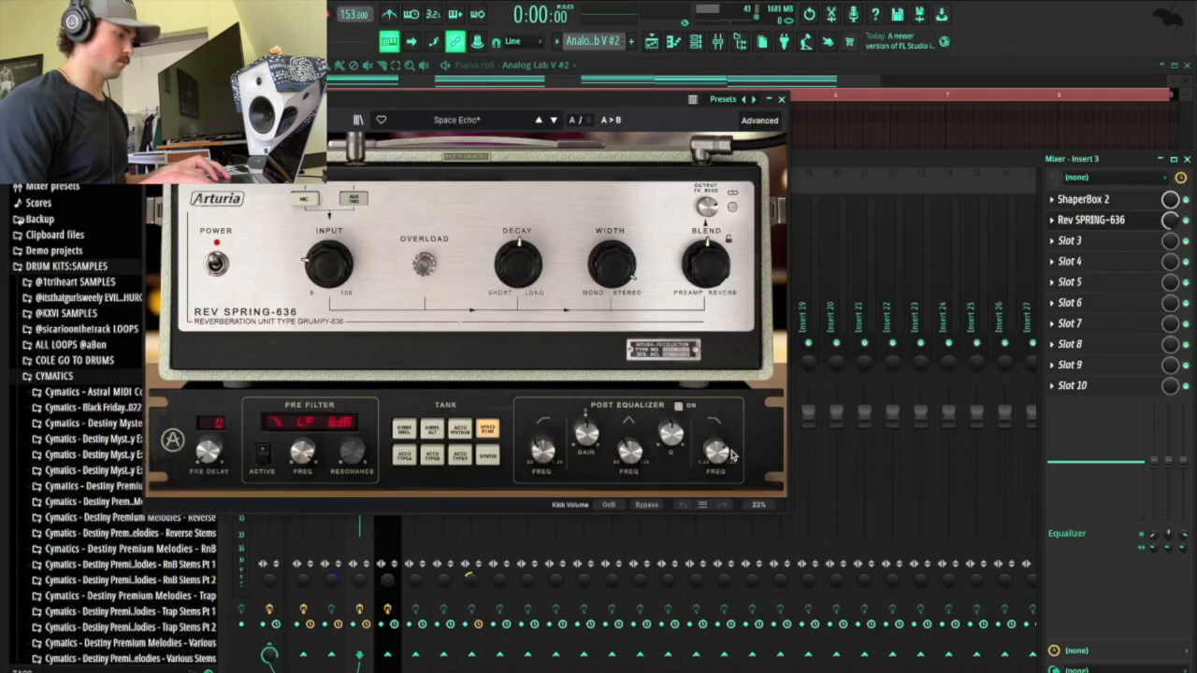
click(782, 100)
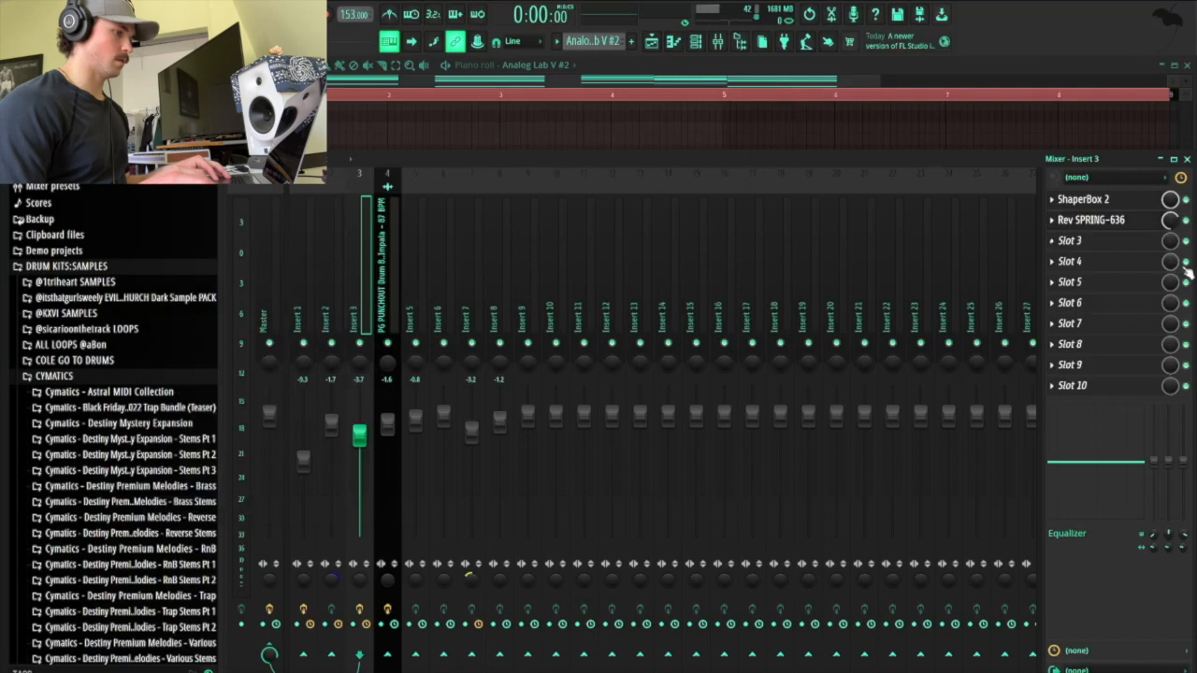
click(718, 41)
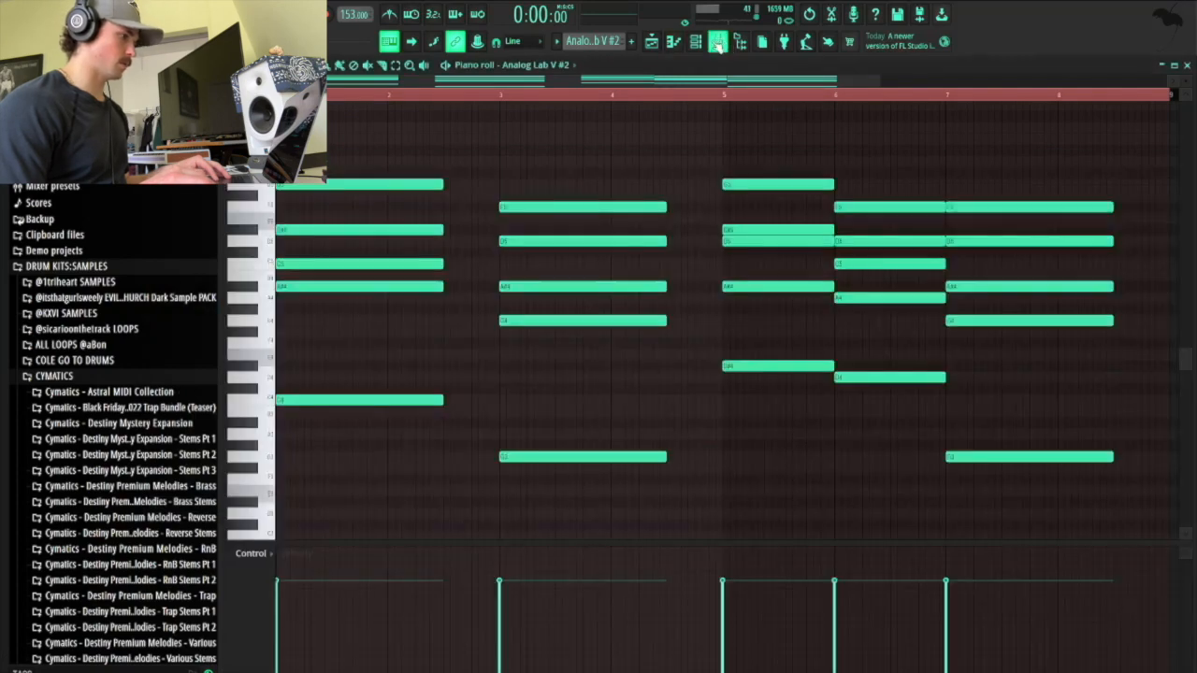
Open the Analog Lab V pattern from Track 6 in the piano roll and view its instrument's preset.
click(653, 42)
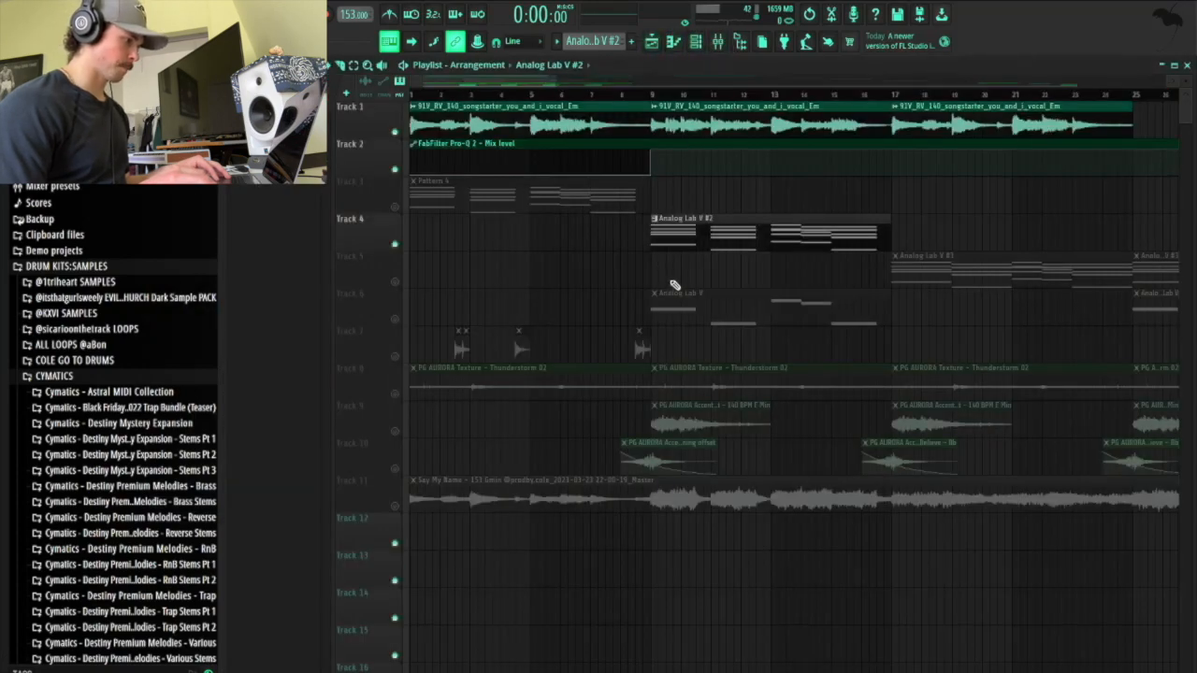
double_click(740, 315)
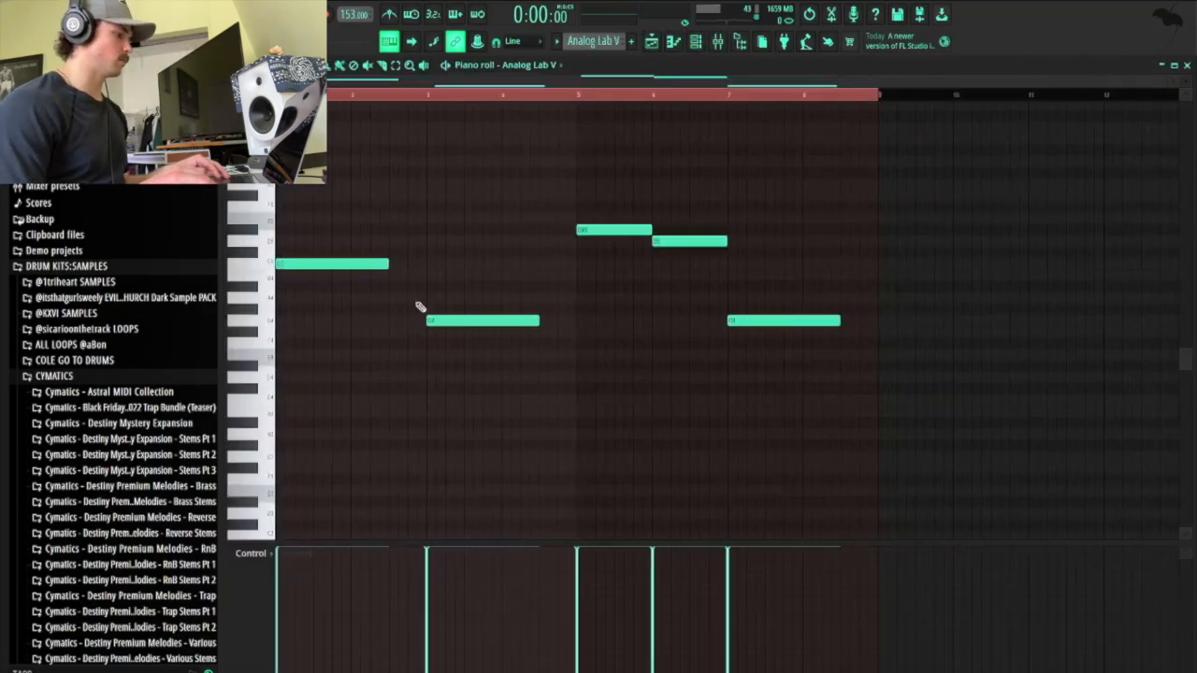
click(695, 41)
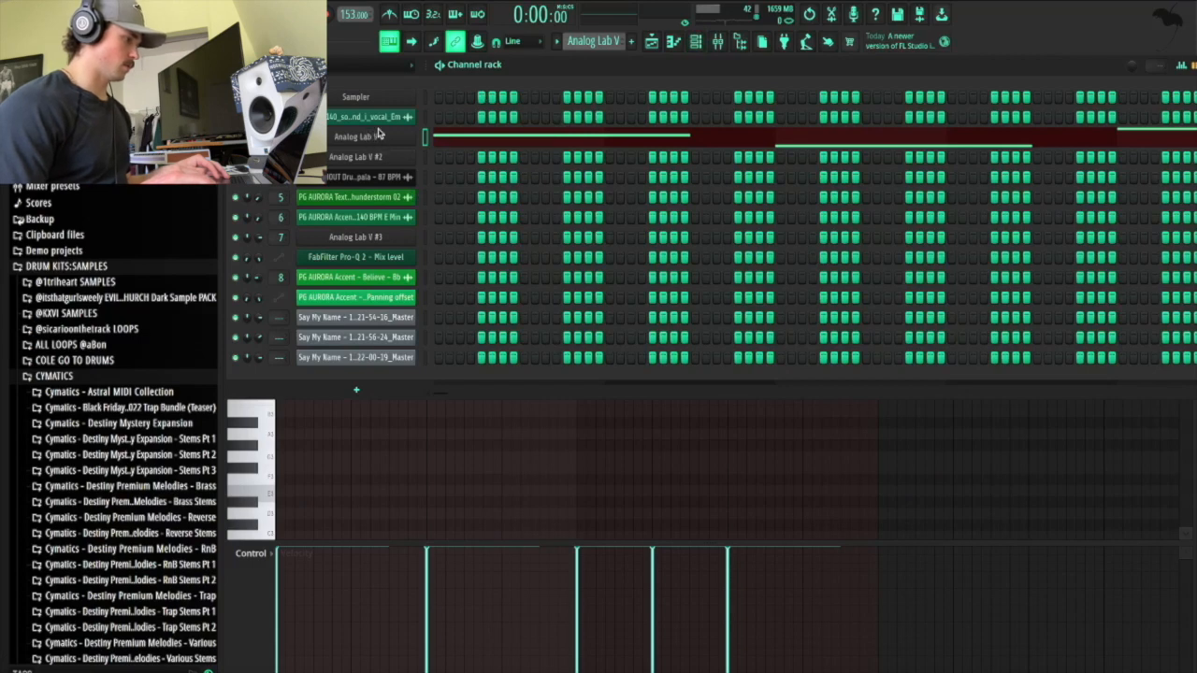
click(420, 157)
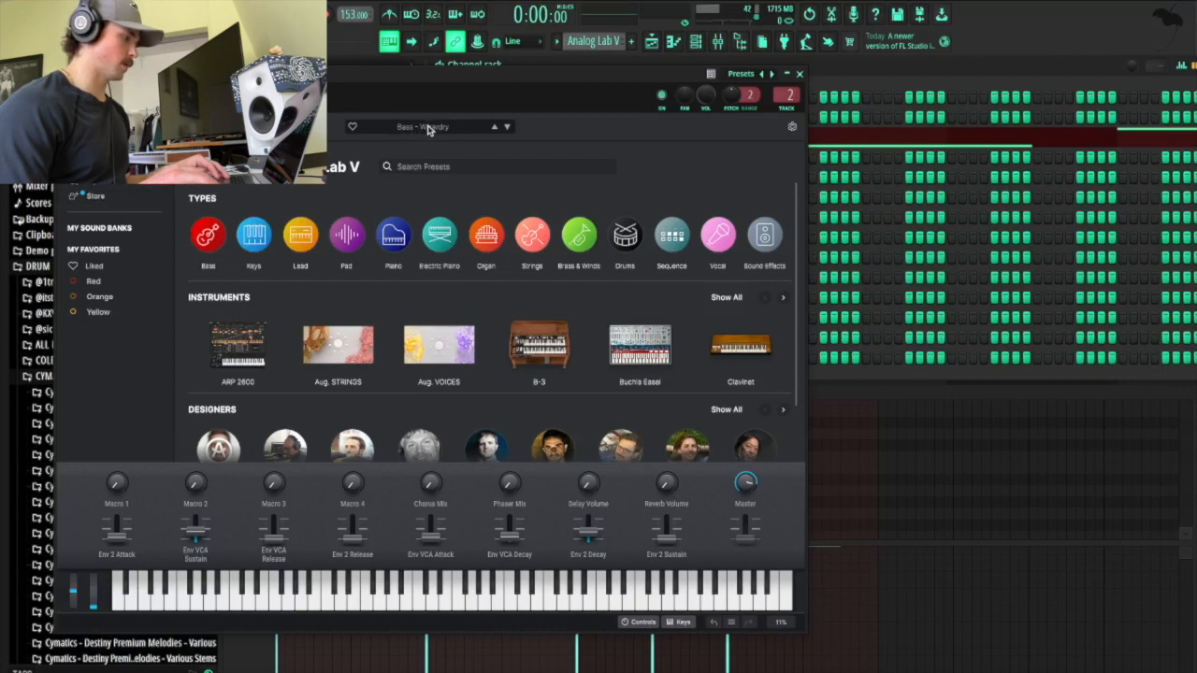
click(800, 74)
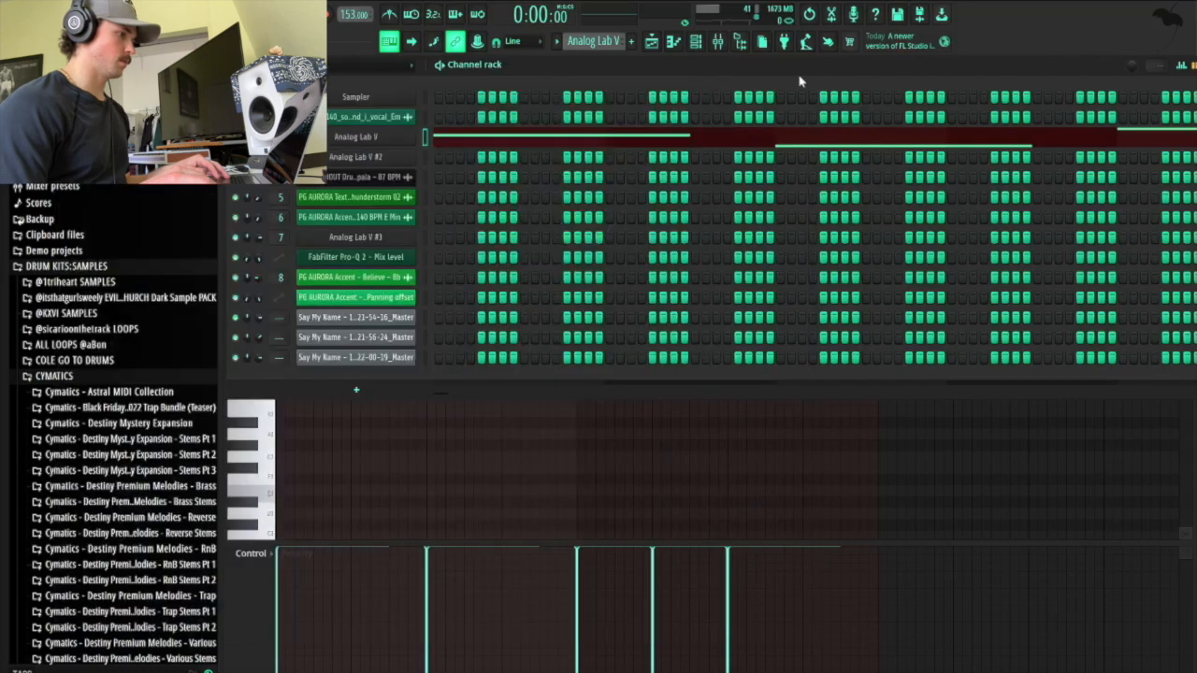
click(696, 43)
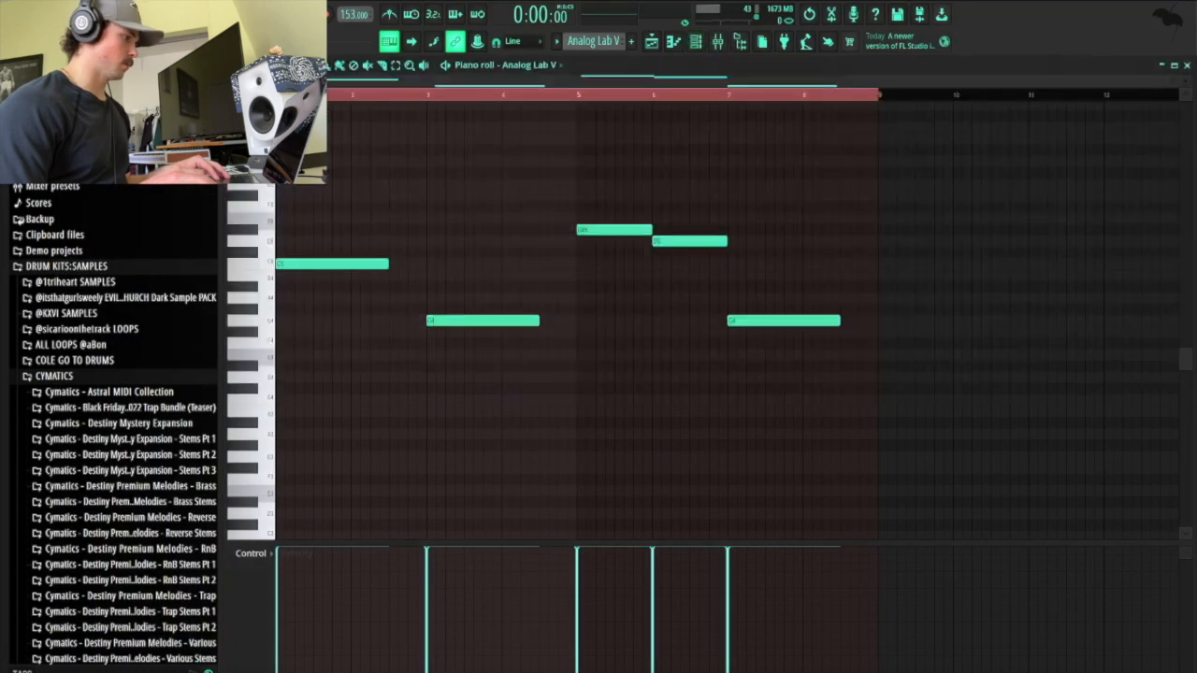
Play the Analog Lab V pattern through and check its mixer track, Insert 2, for effects.
key(space)
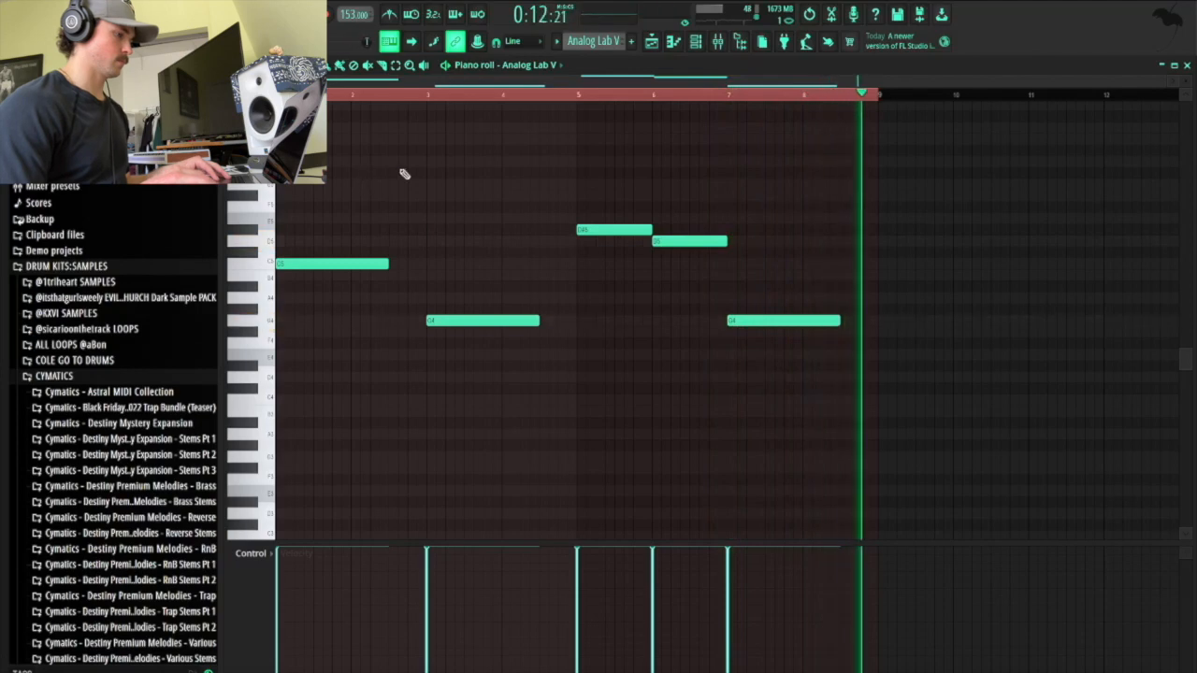
key(space)
click(712, 43)
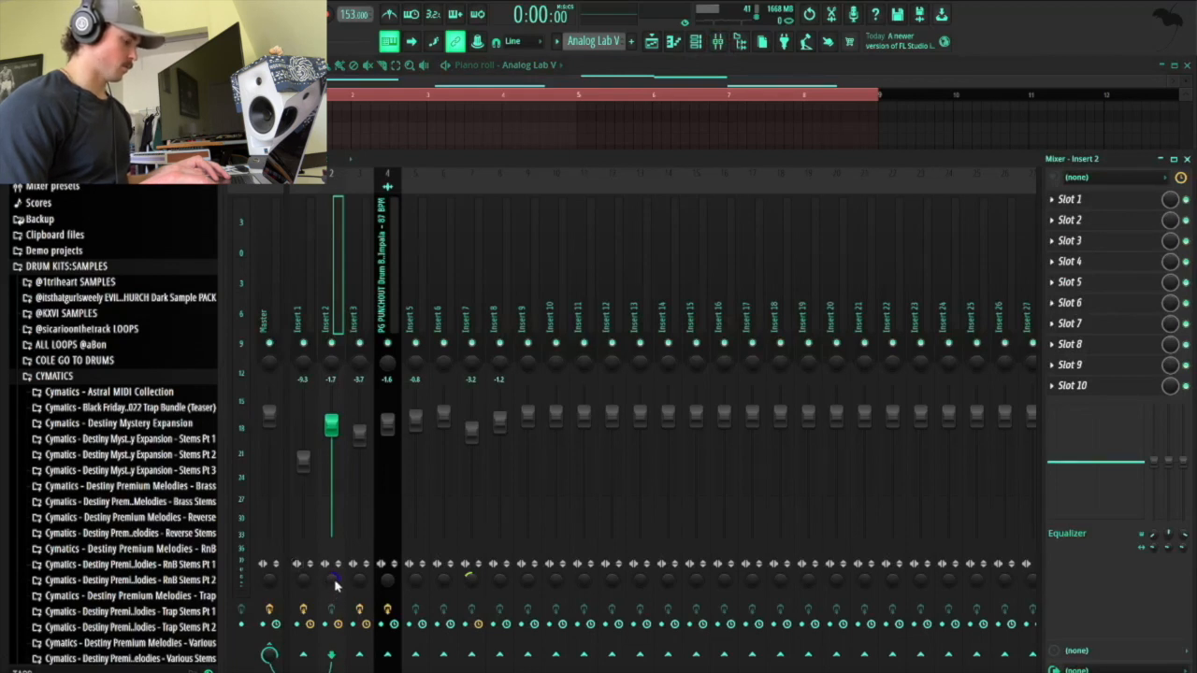
click(717, 41)
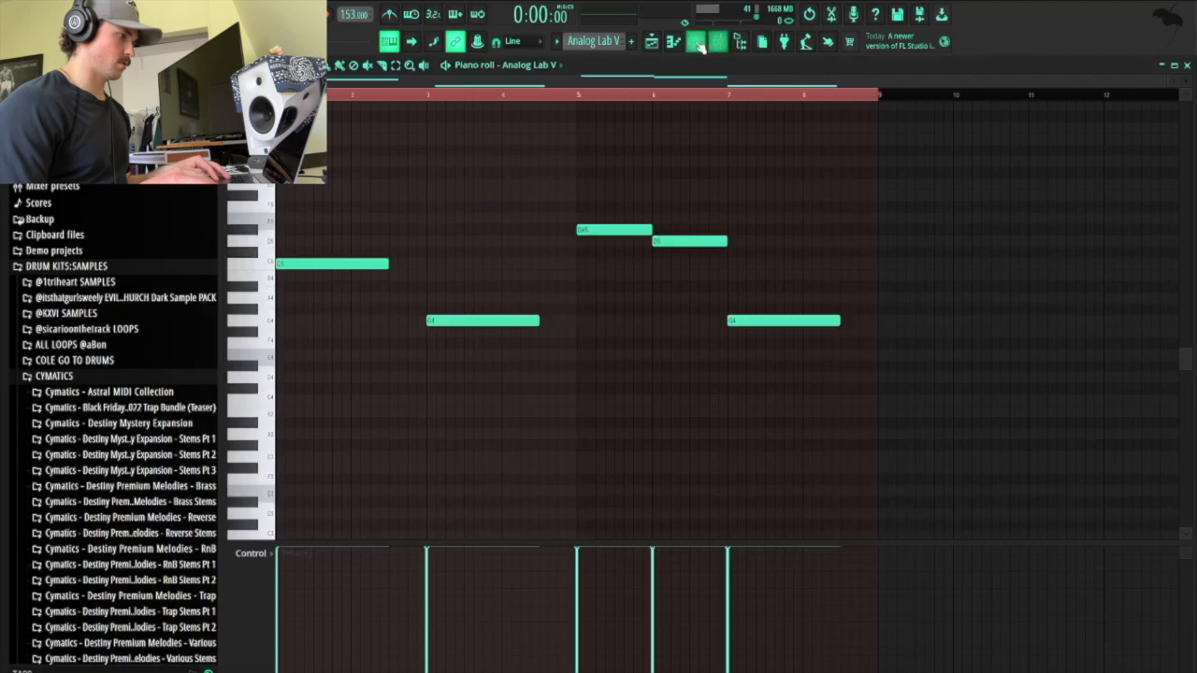
click(695, 42)
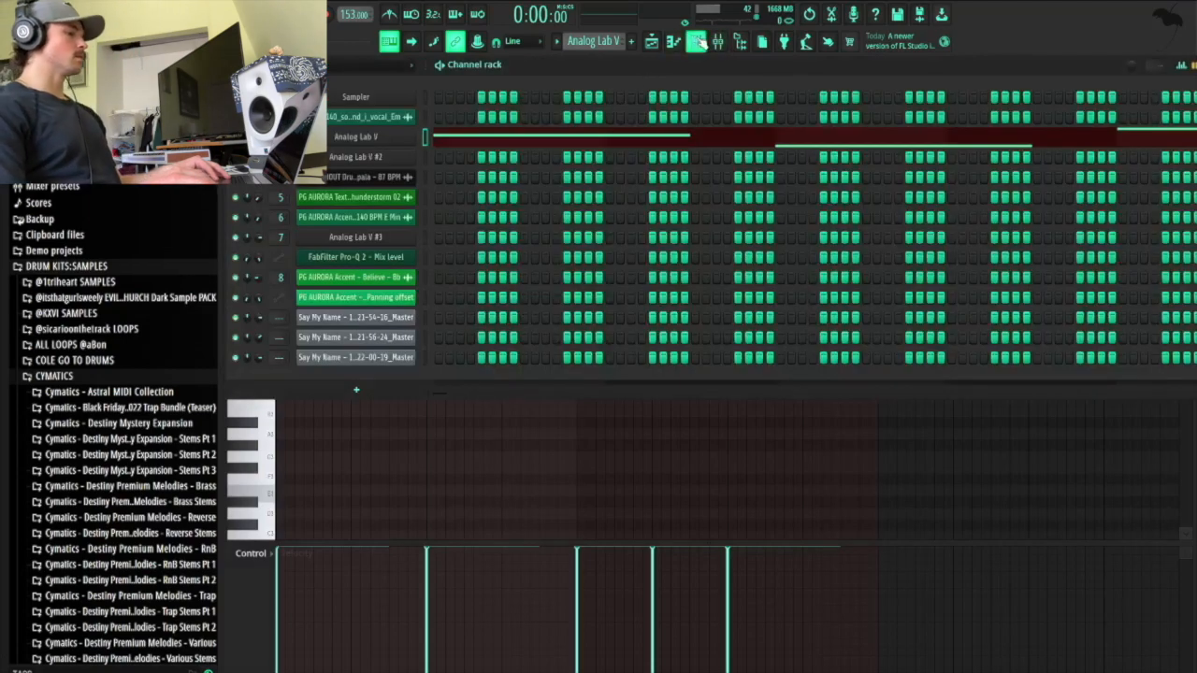
click(695, 41)
Unmute Tracks 6 and 7 in the playlist and play the opening eight bars to hear the Track 7 clips.
click(652, 41)
scroll(663, 244, down, 3)
click(395, 357)
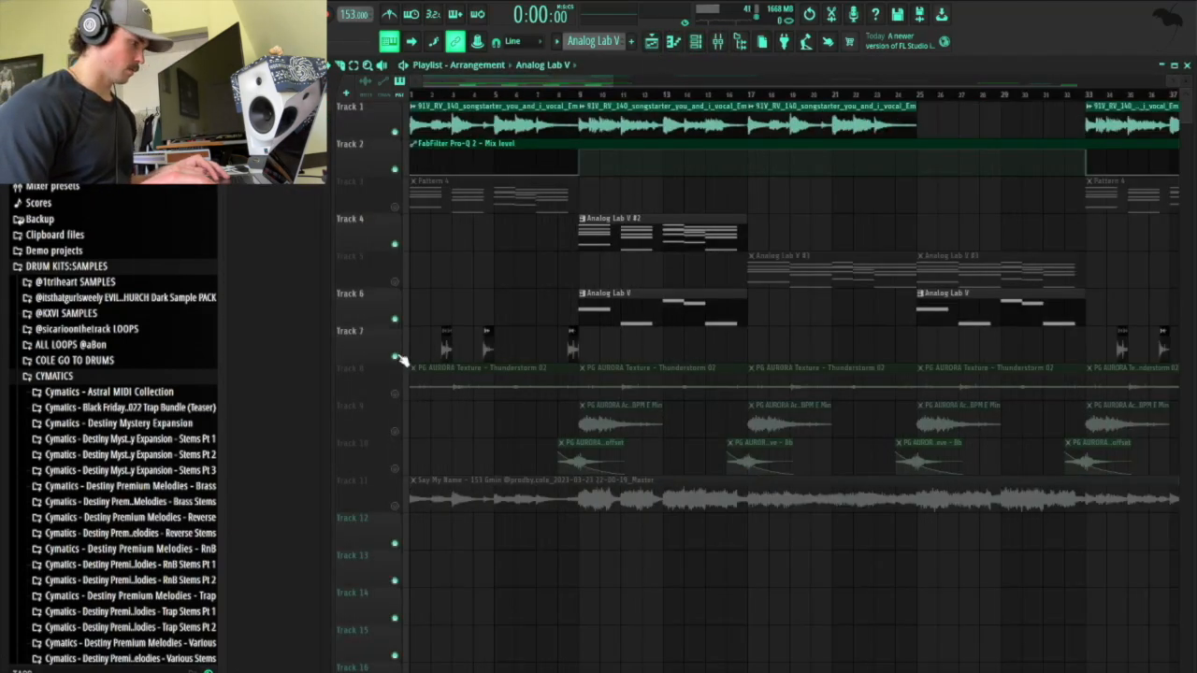
scroll(380, 202, up, 1)
scroll(488, 266, up, 3)
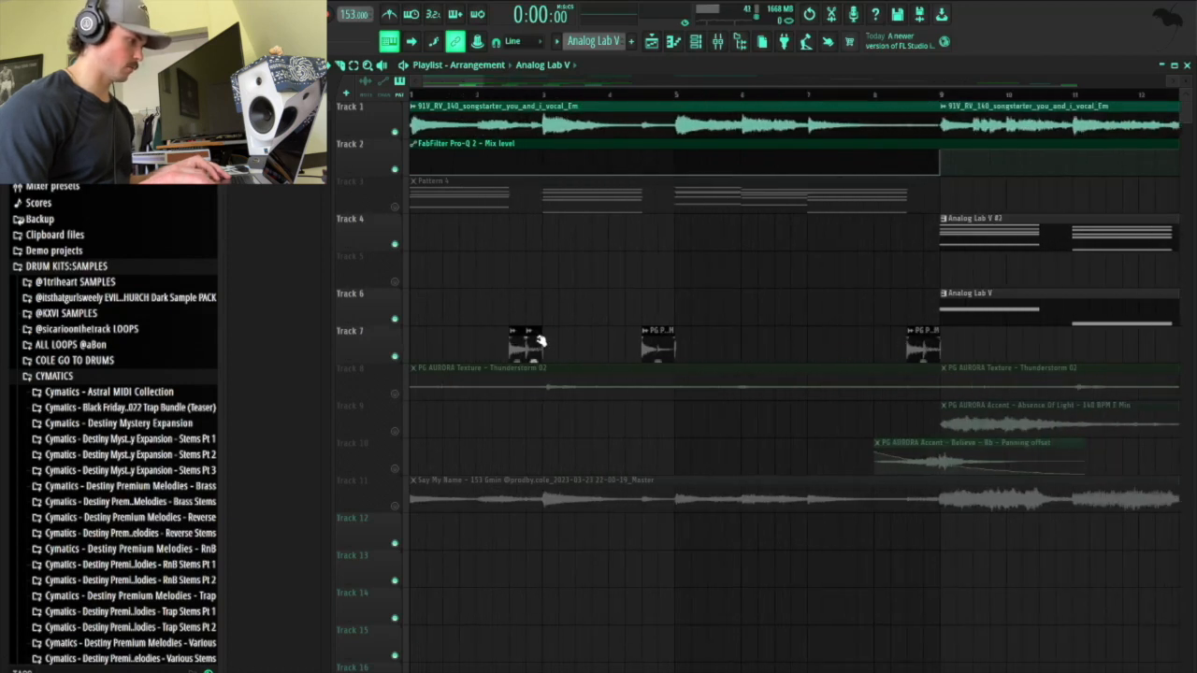
key(space)
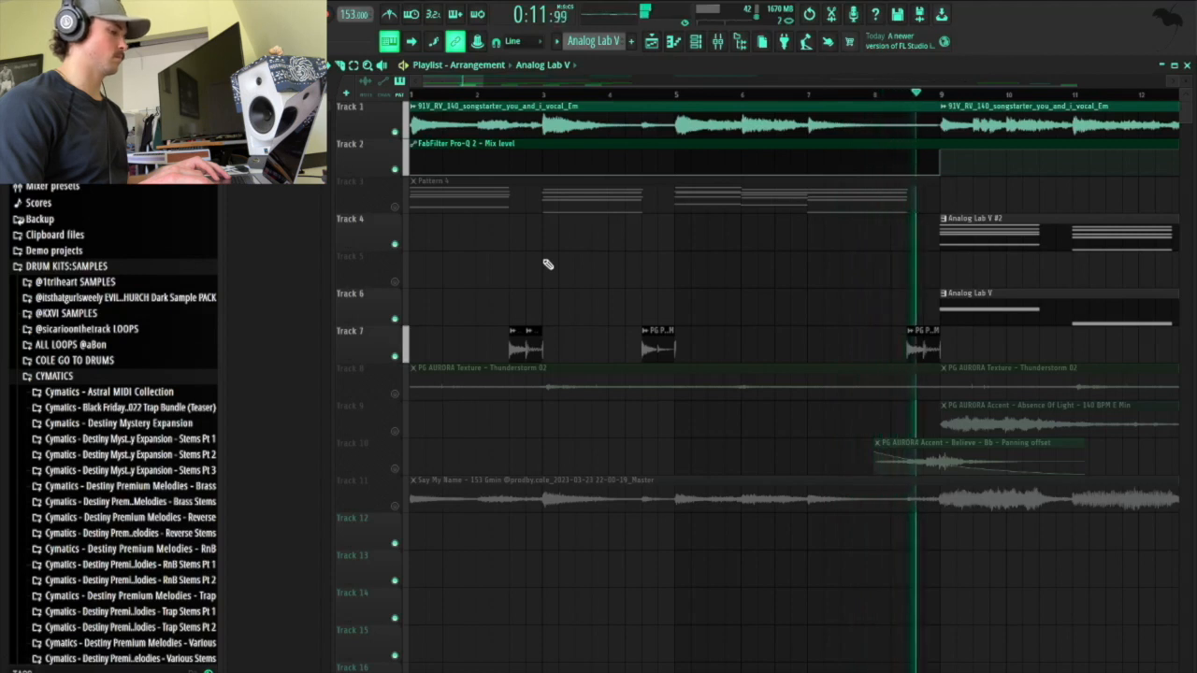
key(space)
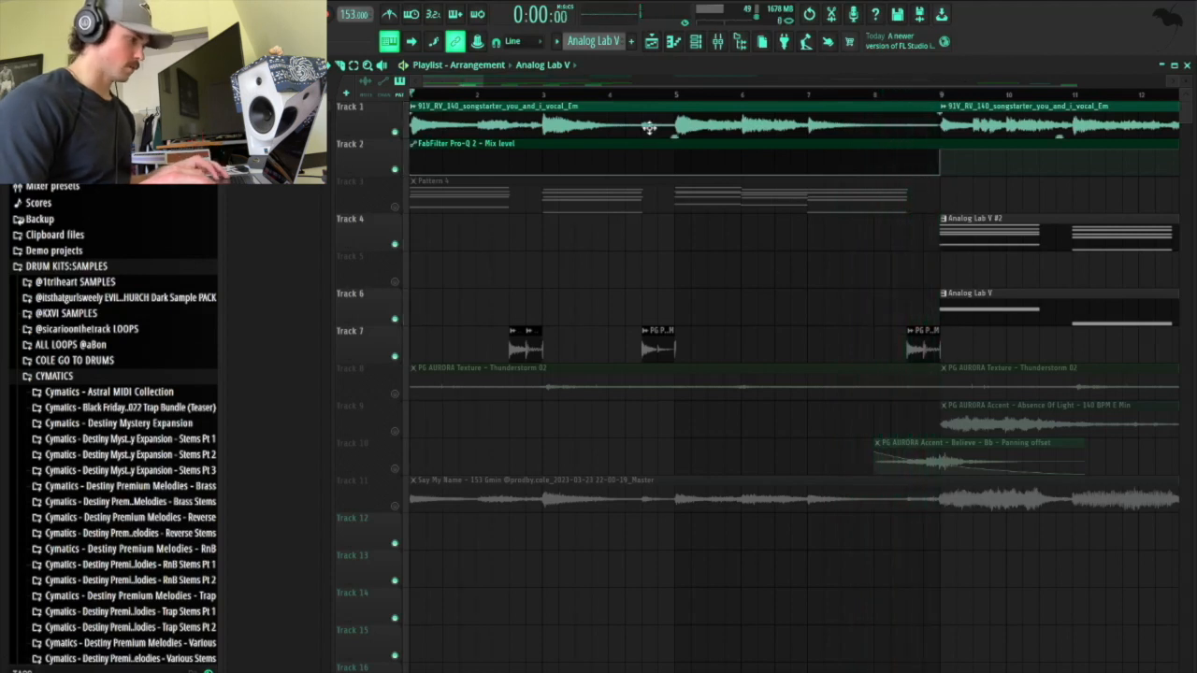
Unmute Tracks 5, 8, 9 and 10 and inspect the Absence Of Light and Believe accent clips' sample settings.
scroll(654, 100, down, 3)
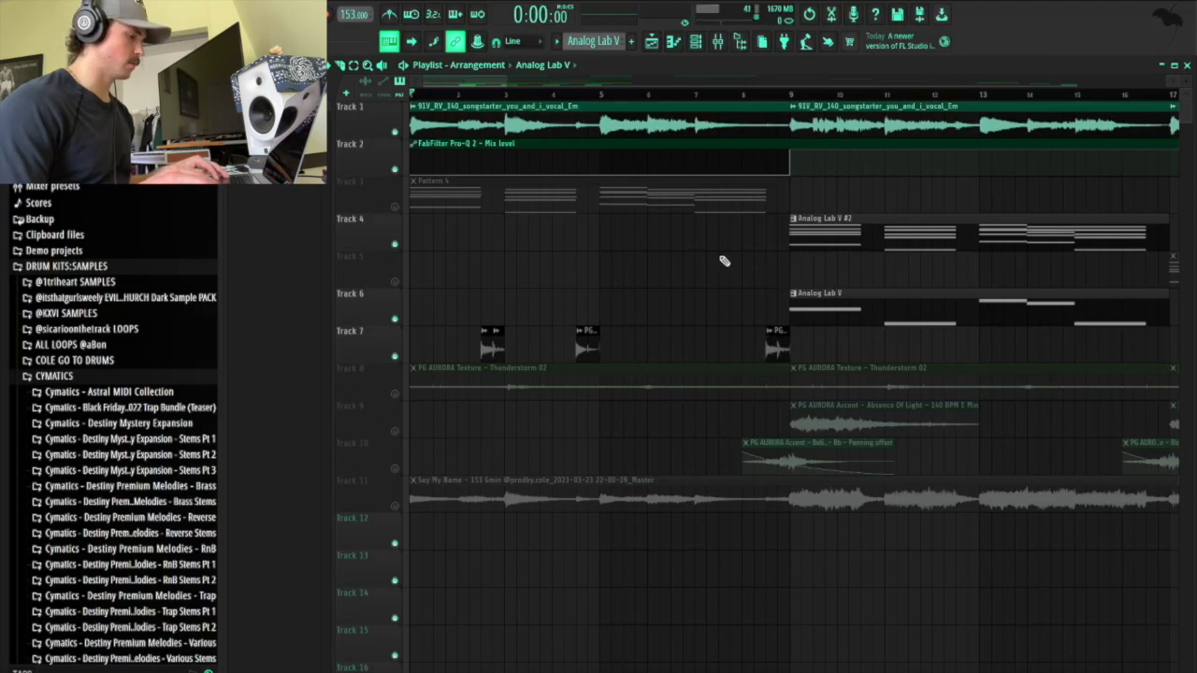
scroll(724, 261, down, 6)
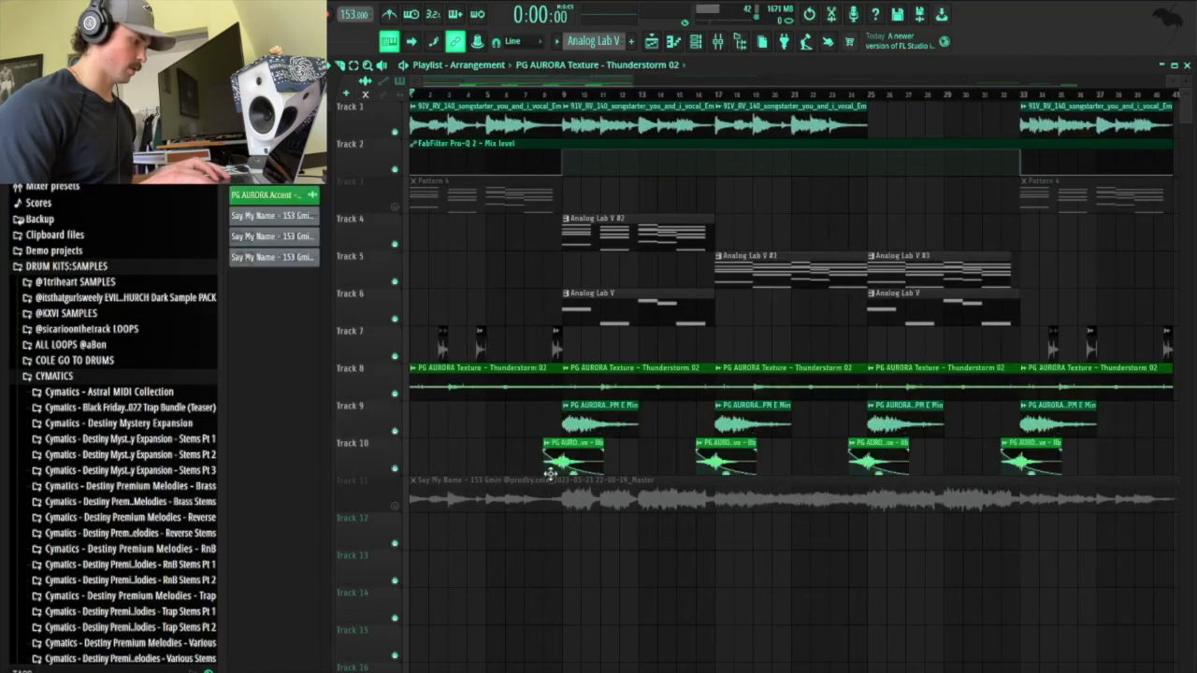
double_click(586, 421)
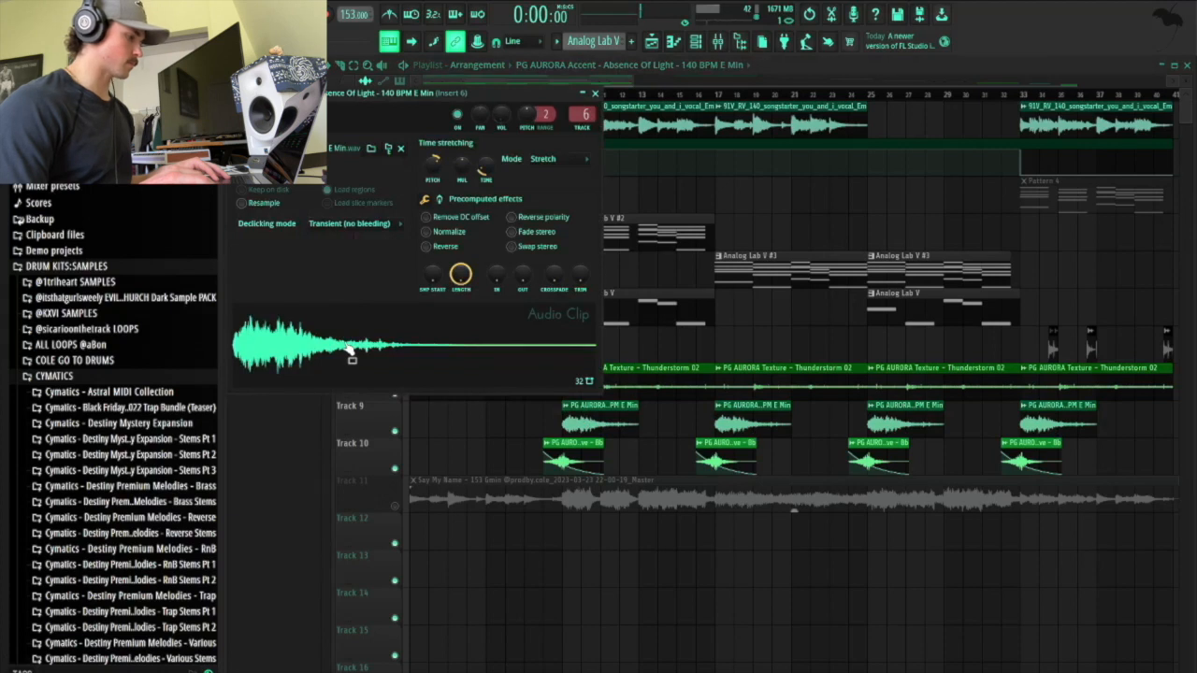
click(595, 94)
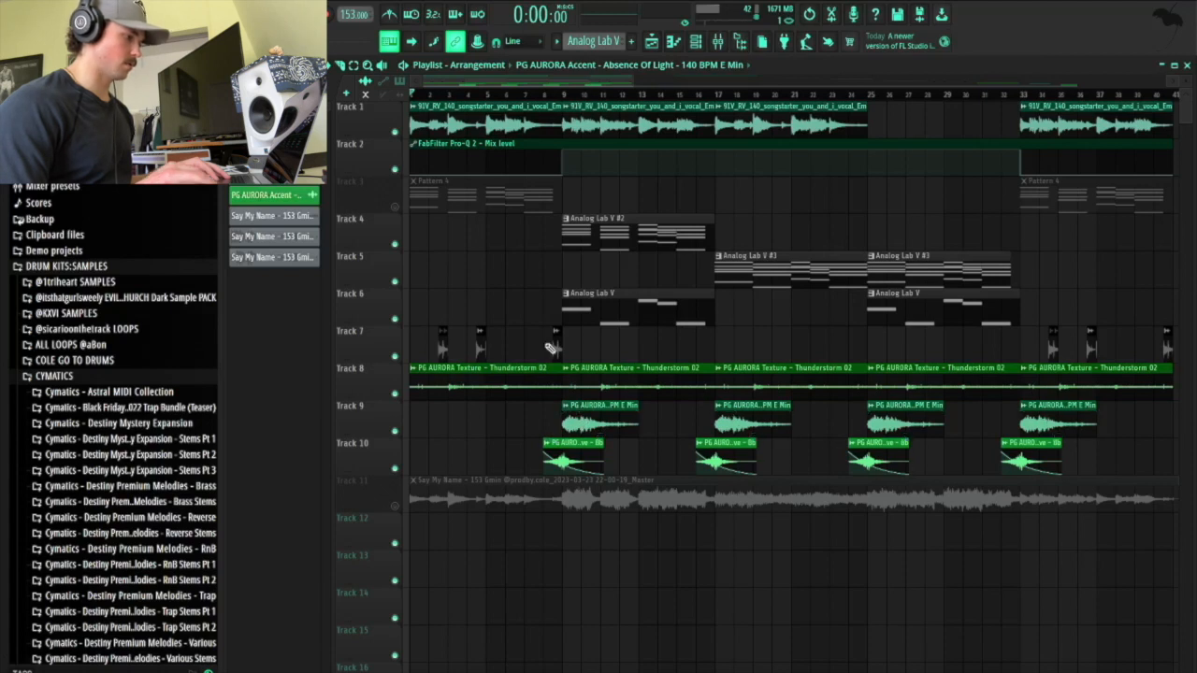
double_click(574, 445)
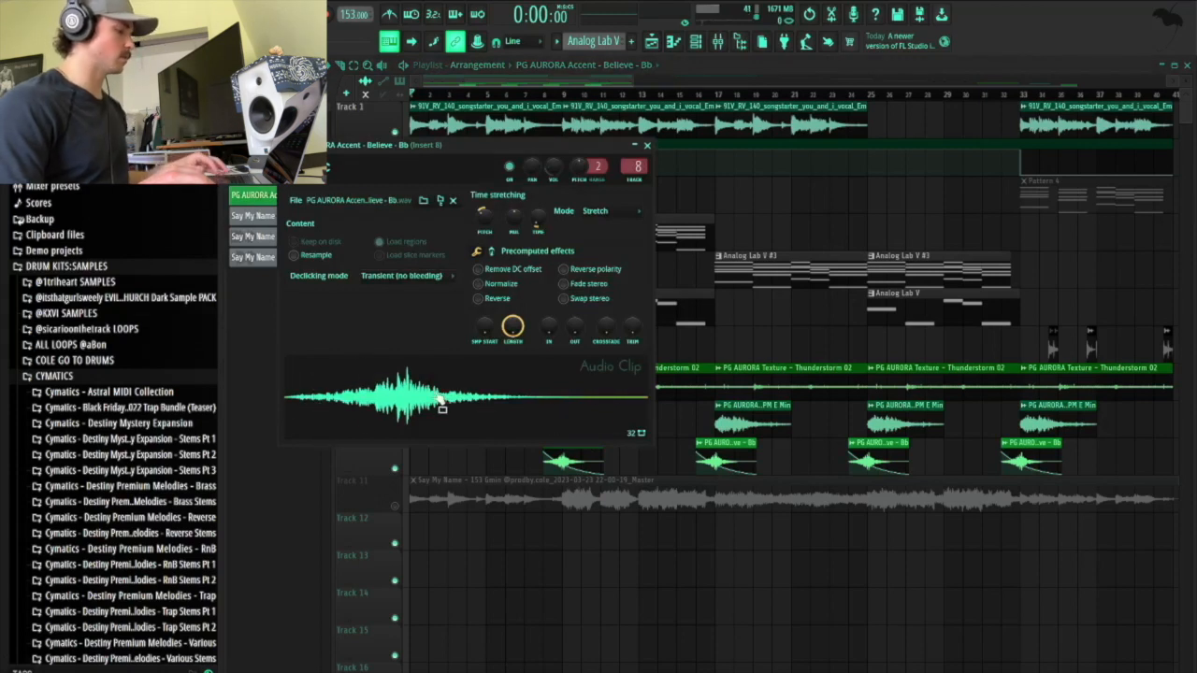
click(648, 146)
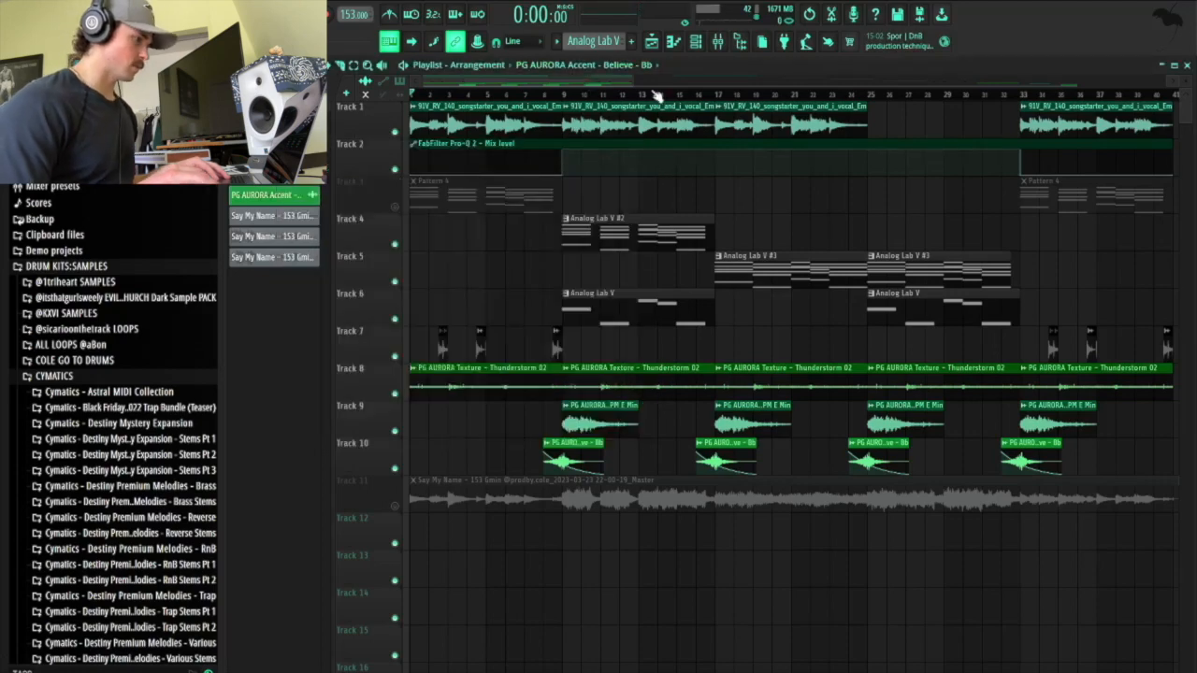
Unmute Track 3 and play the full arrangement from bar 1.
drag(632, 81, 580, 82)
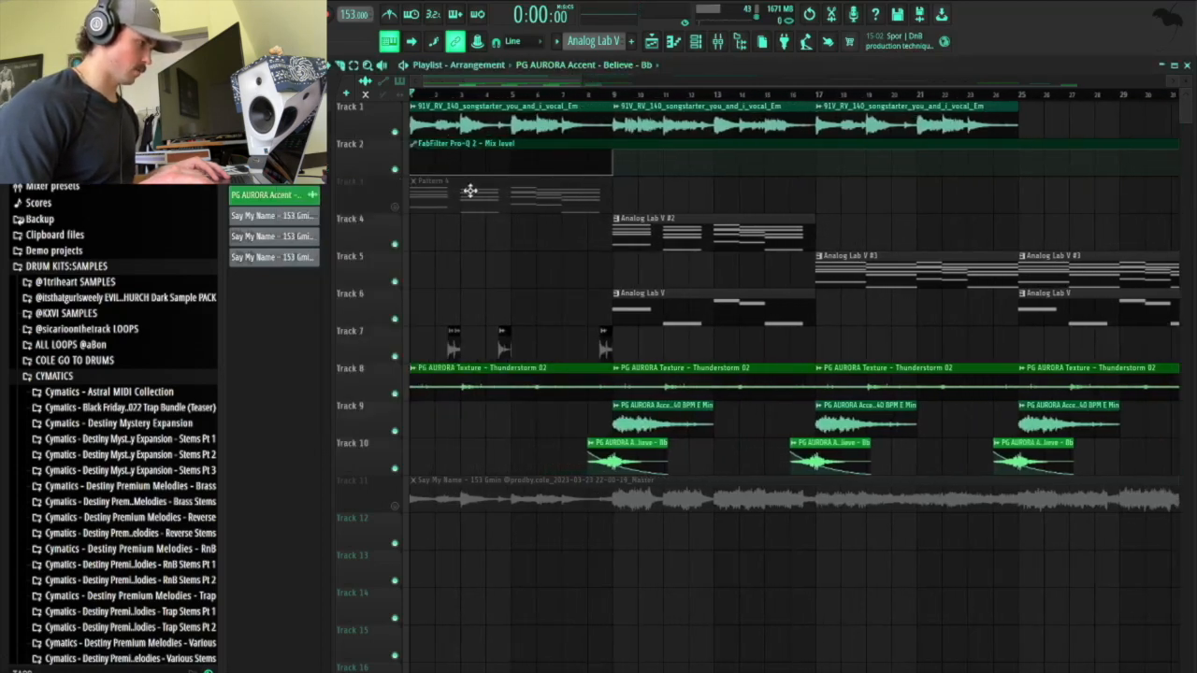
click(395, 208)
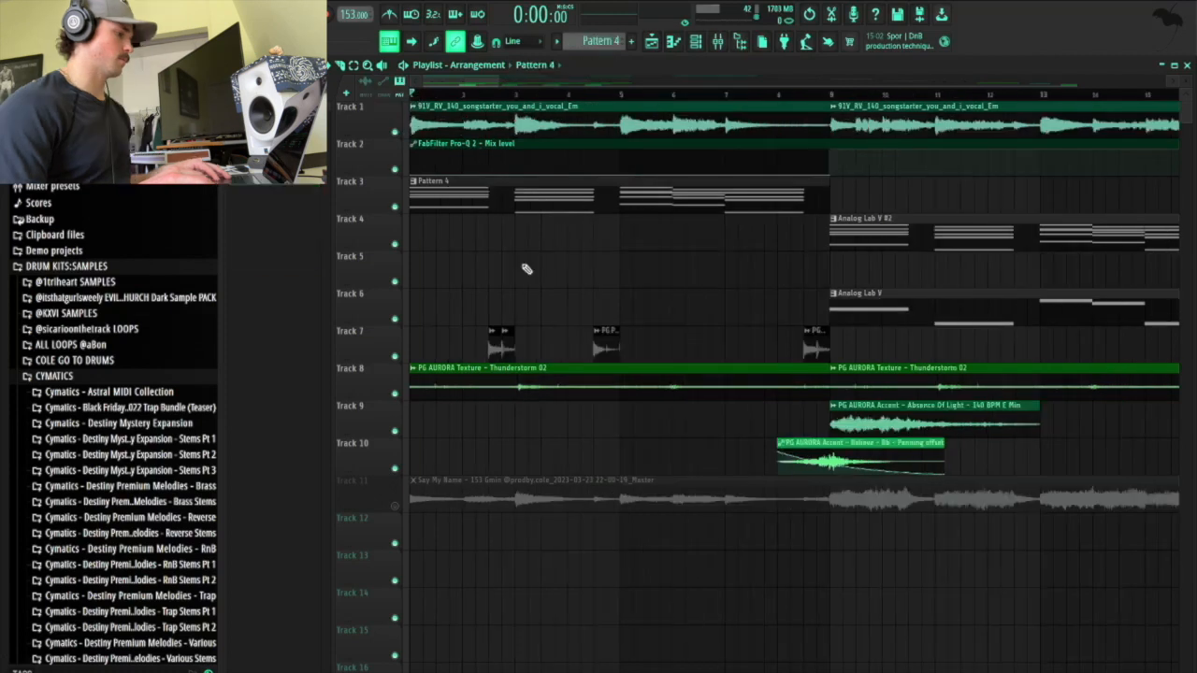
key(space)
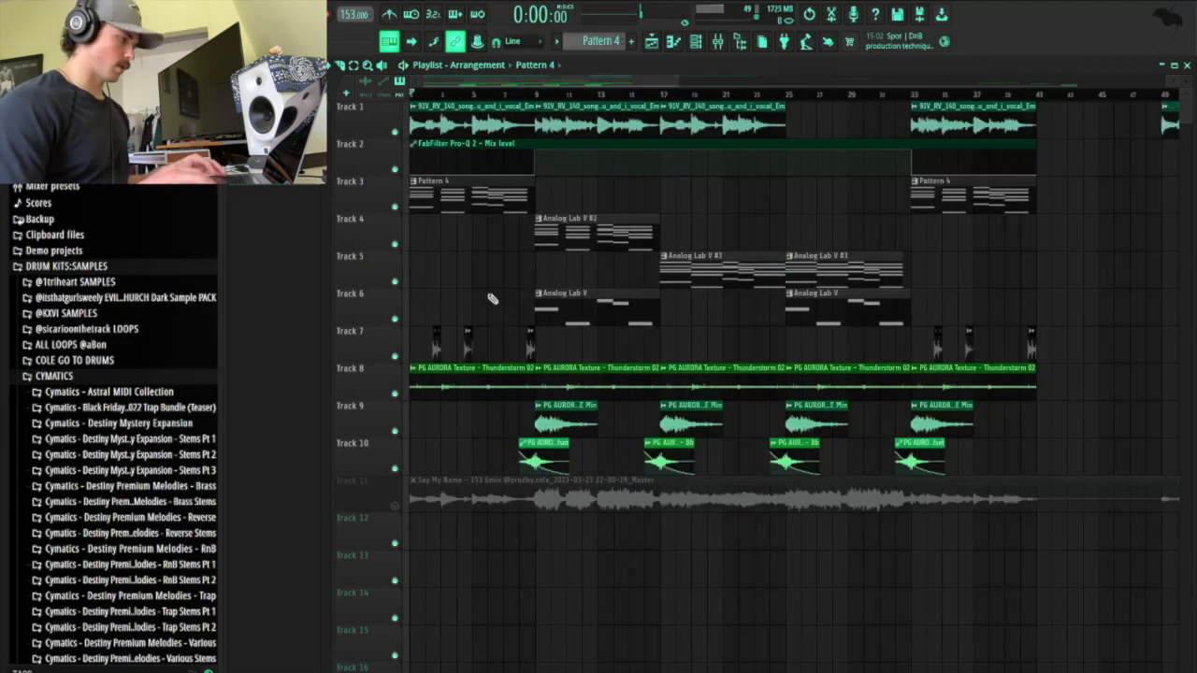
Solo Track 11, view the Say My Name master clip's settings and play the render from the start.
double_click(452, 200)
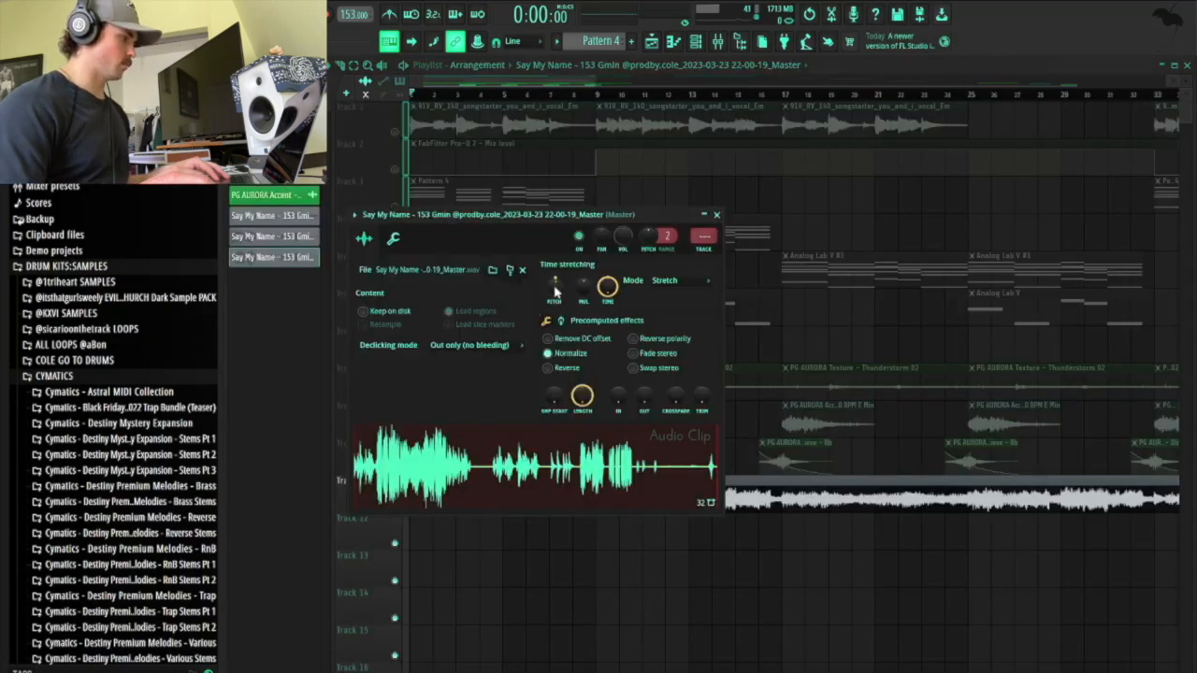
click(717, 215)
key(space)
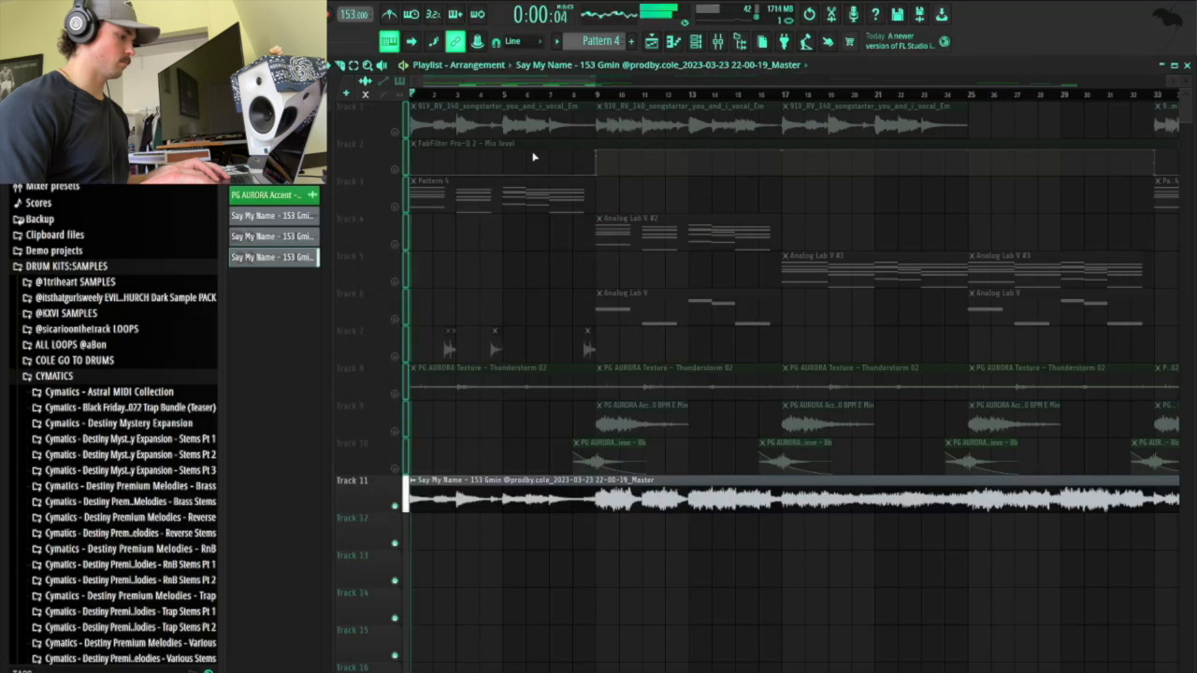
scroll(506, 234, down, 2)
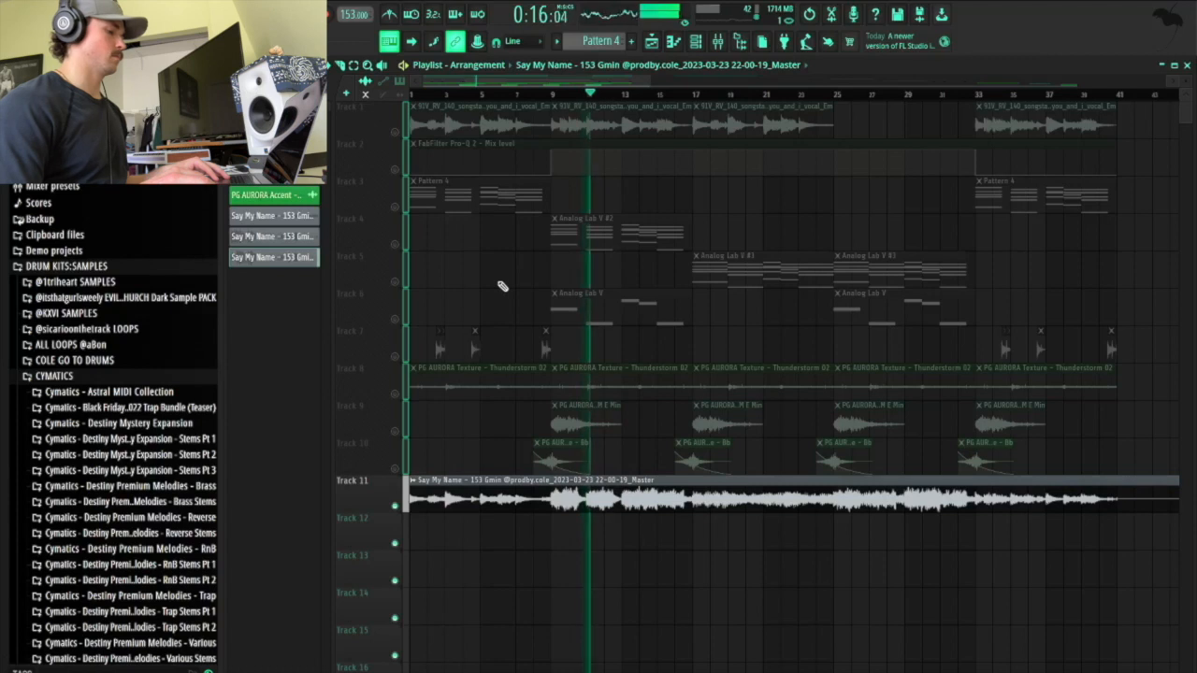
key(space)
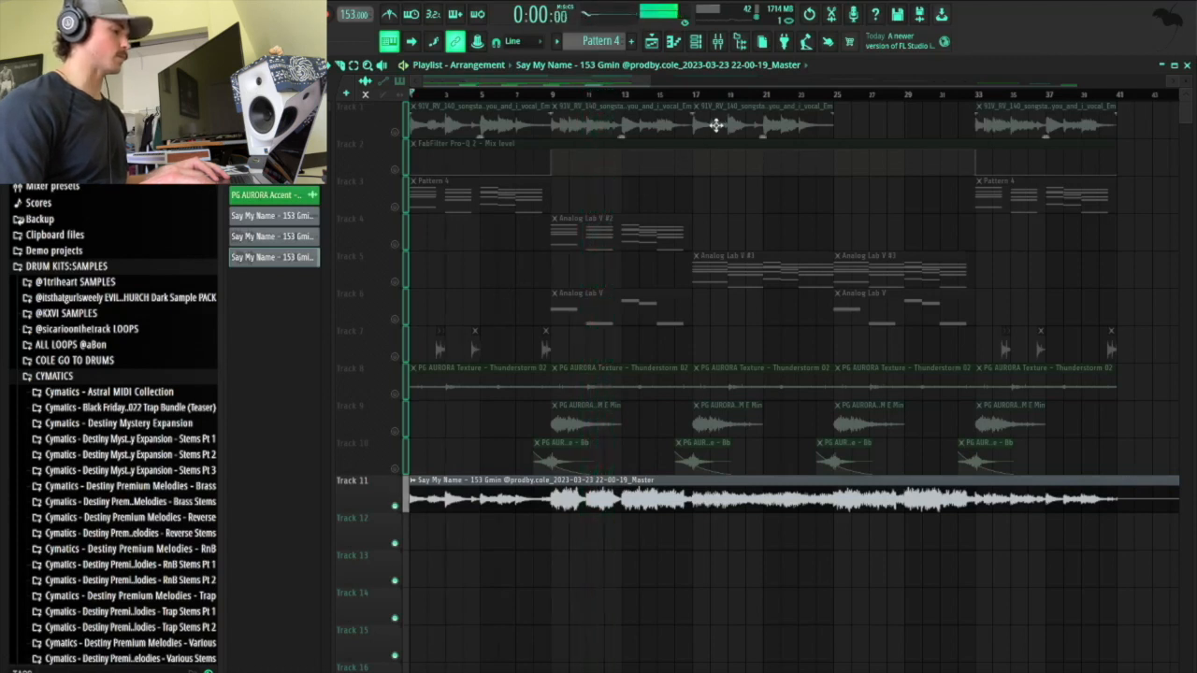
Open the beat project with drums over the Say My Name sample, play it from the start and stop playback.
click(60, 13)
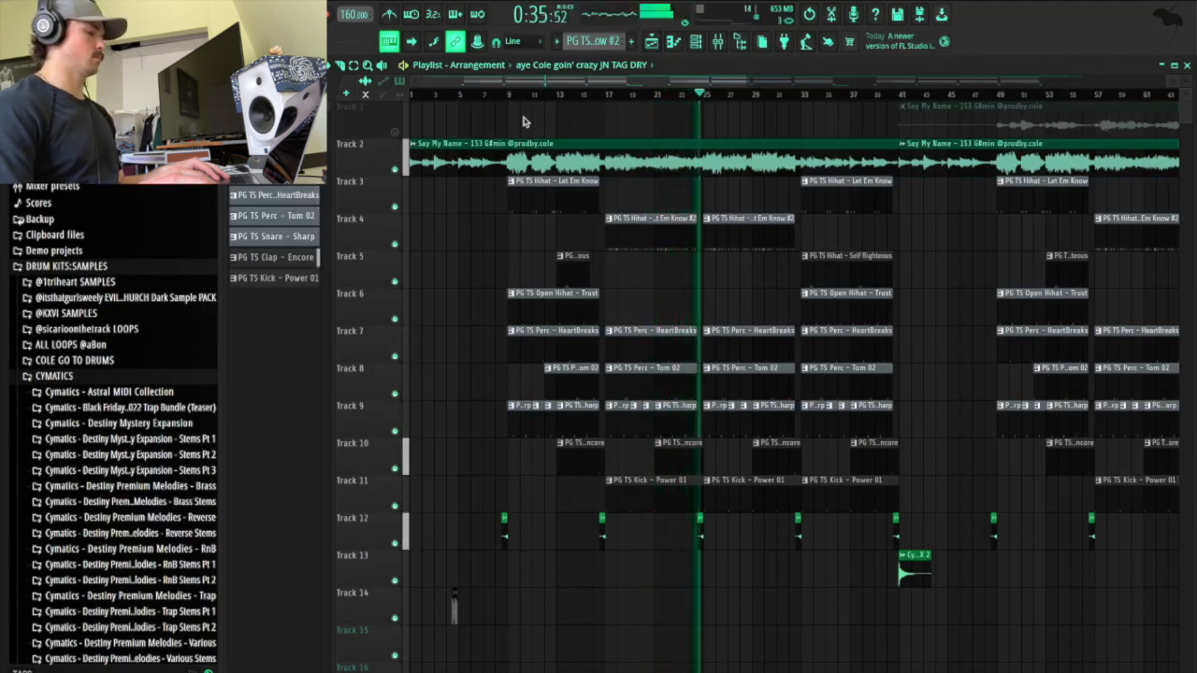
key(space)
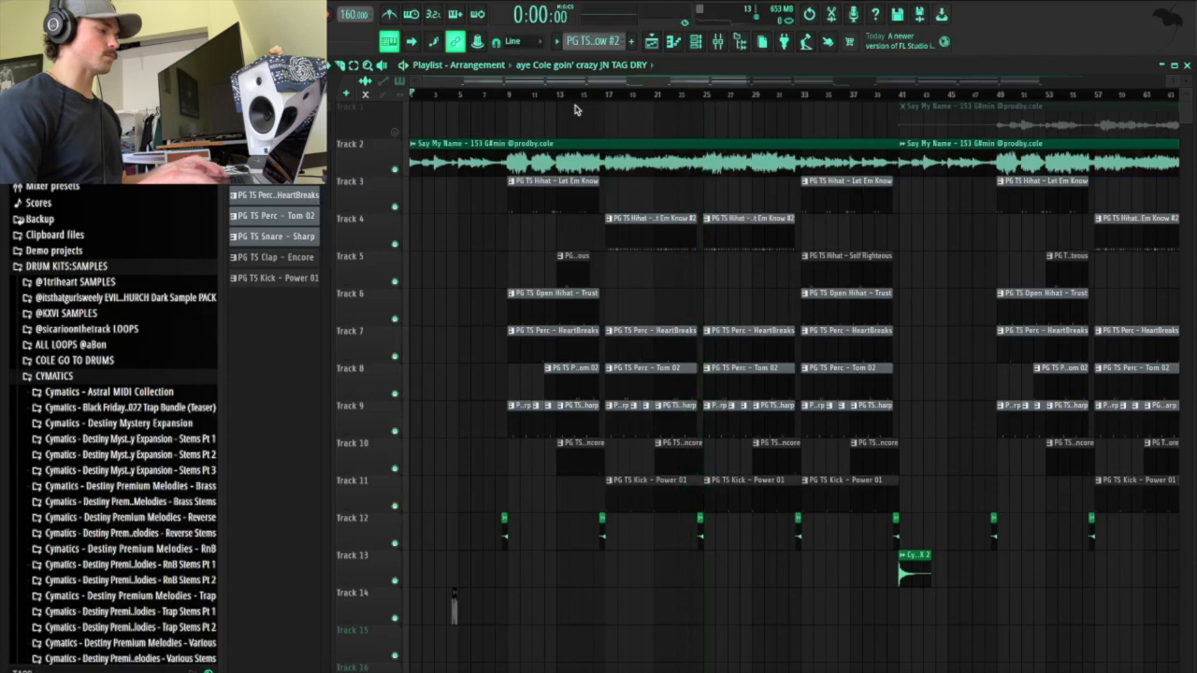
View the PG TS Snare - Sharp pattern's notes and expand the COLE GO TO DRUMS sample folder to locate the TRAPSOUL Premium Drum Kit.
scroll(605, 423, up, 5)
double_click(574, 425)
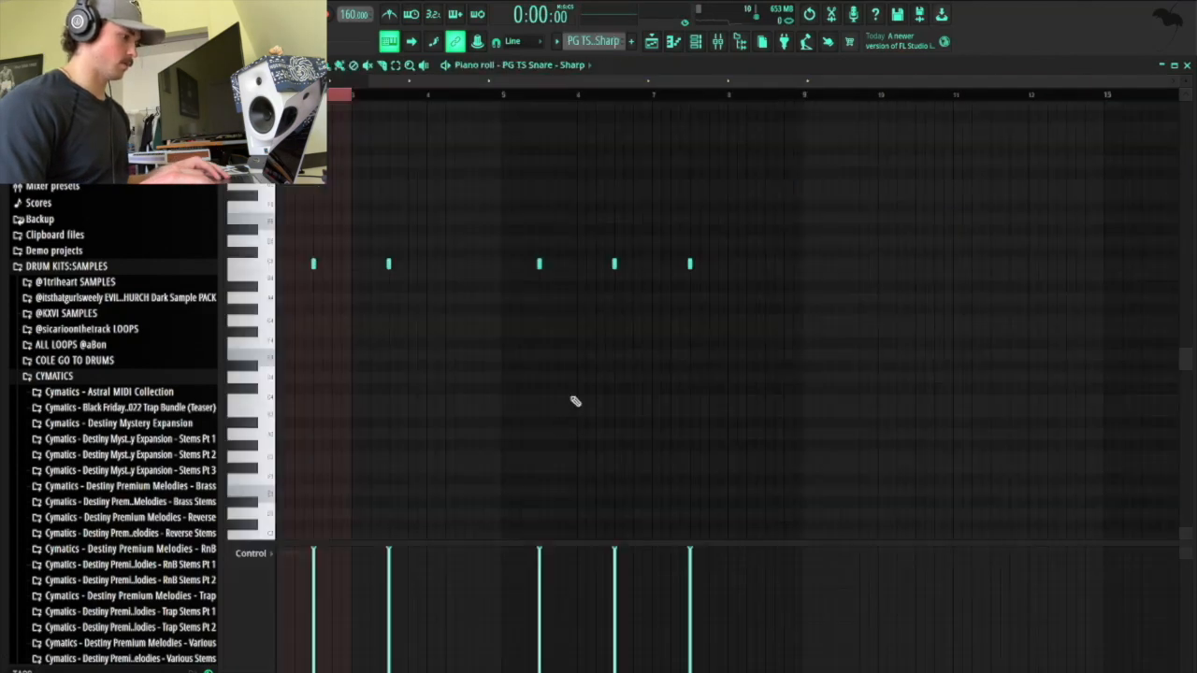
click(697, 44)
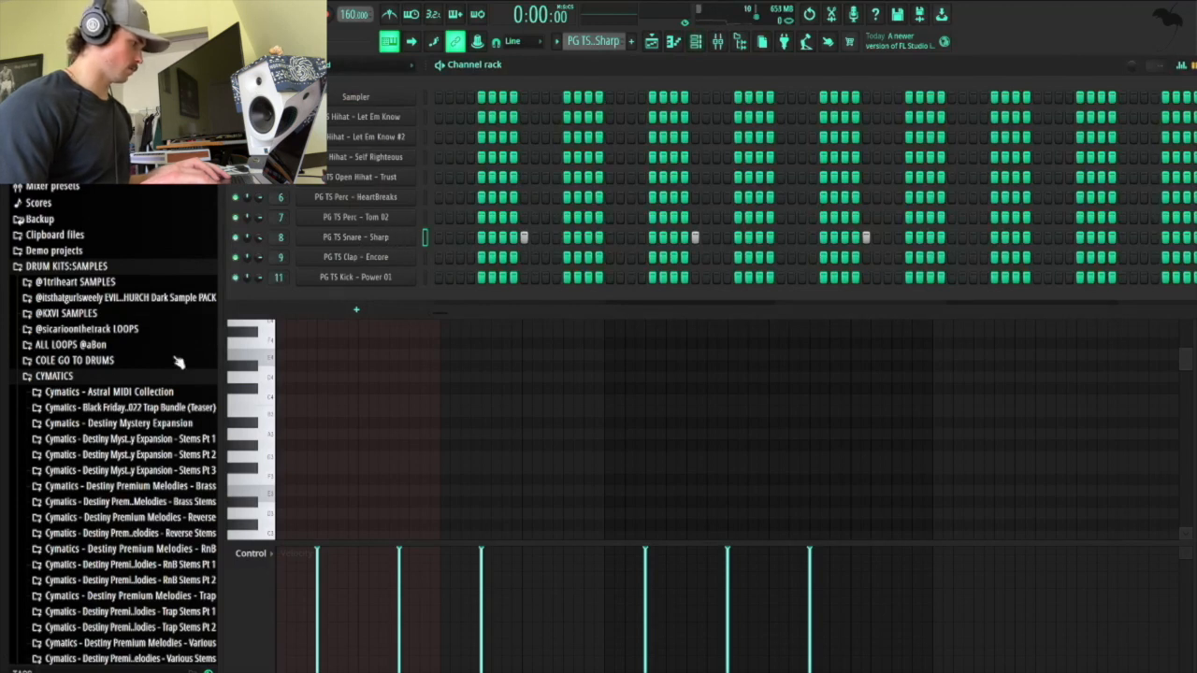
click(115, 378)
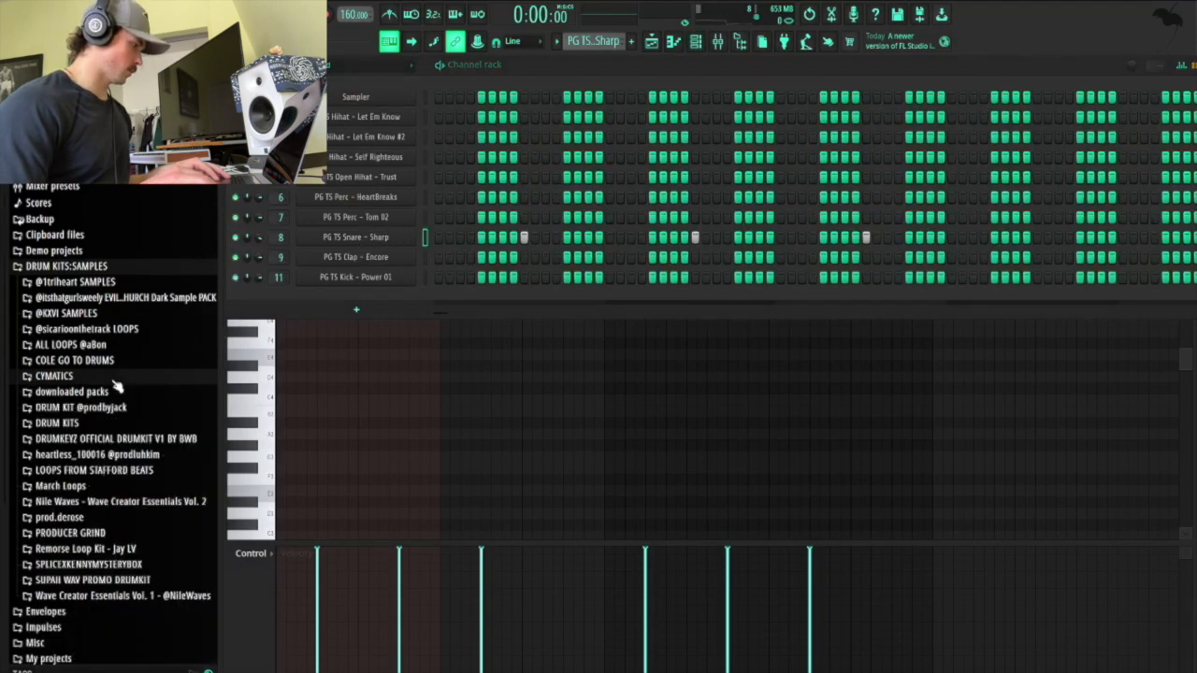
click(117, 359)
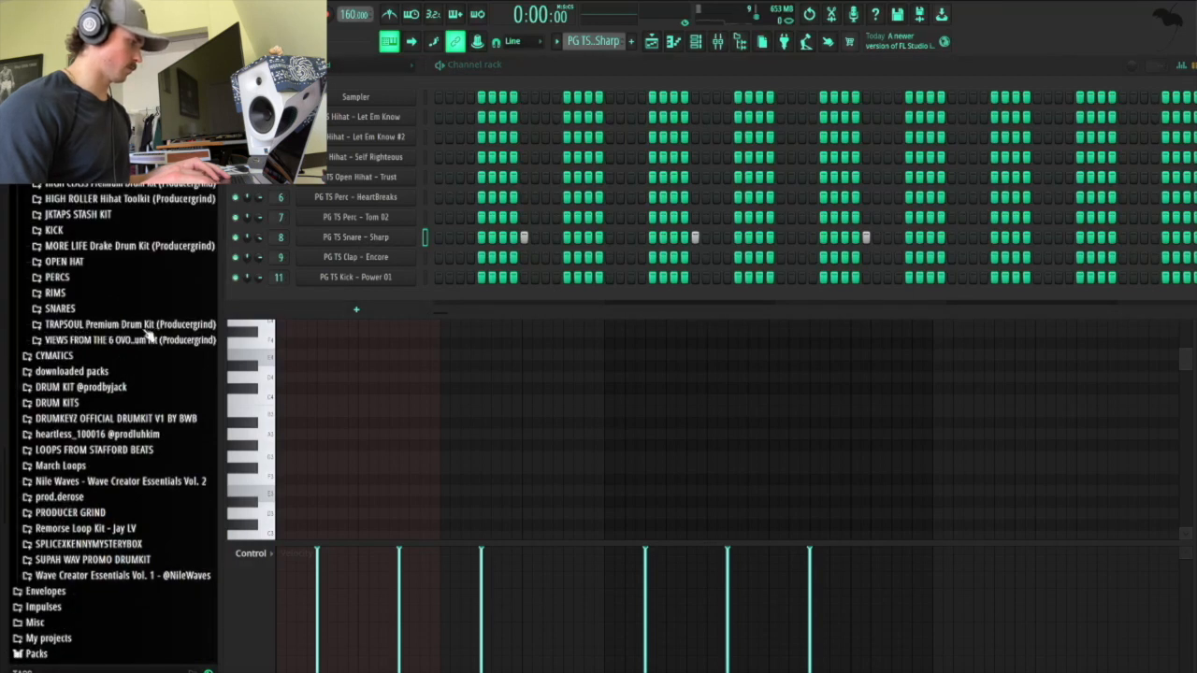
Inspect the snare channel's sampler settings and notes, and open the PG TS Clap - Encore pattern from Track 10.
click(384, 238)
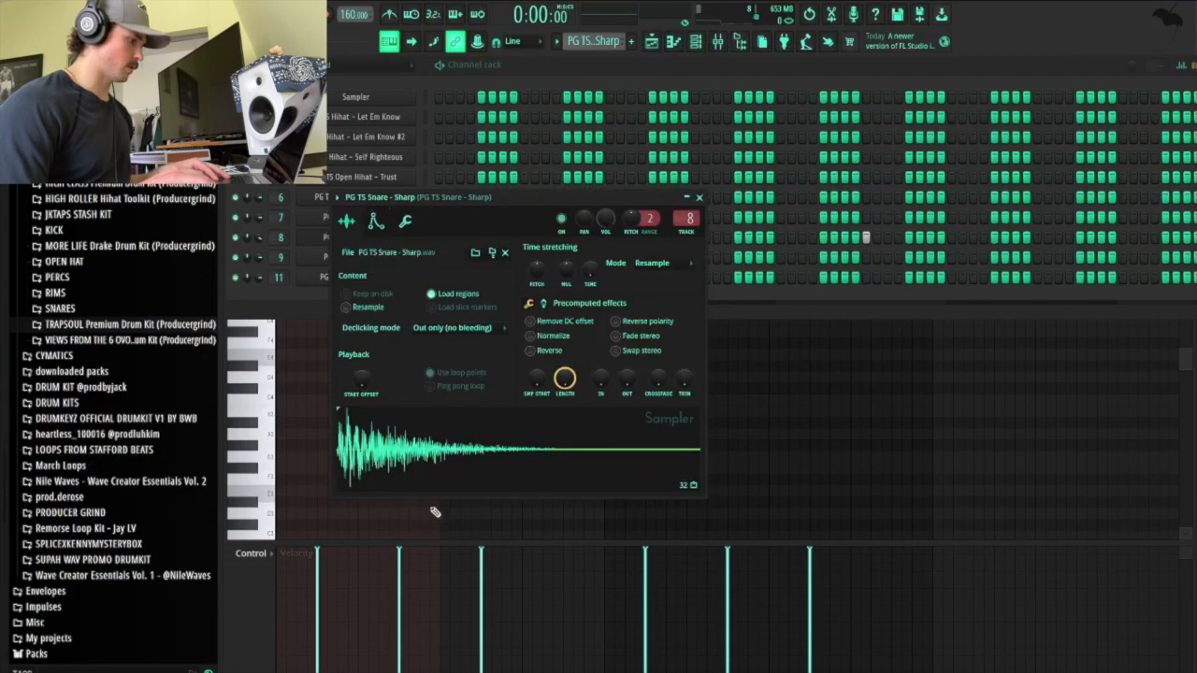
key(F7)
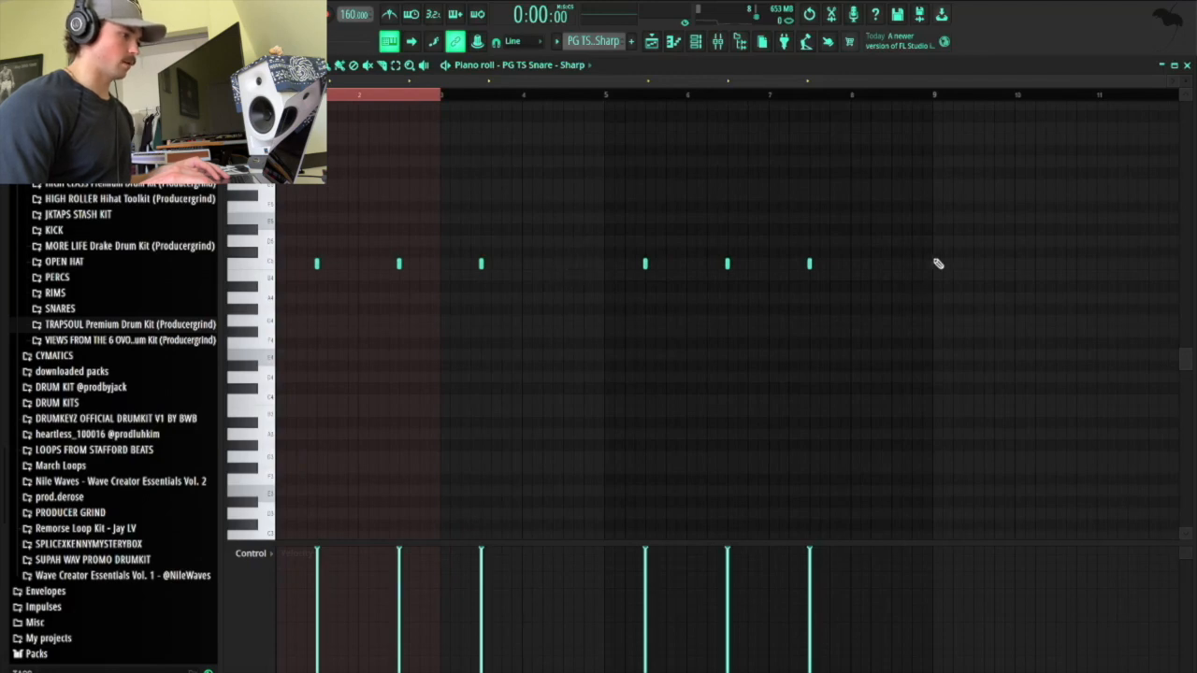
click(700, 43)
click(652, 47)
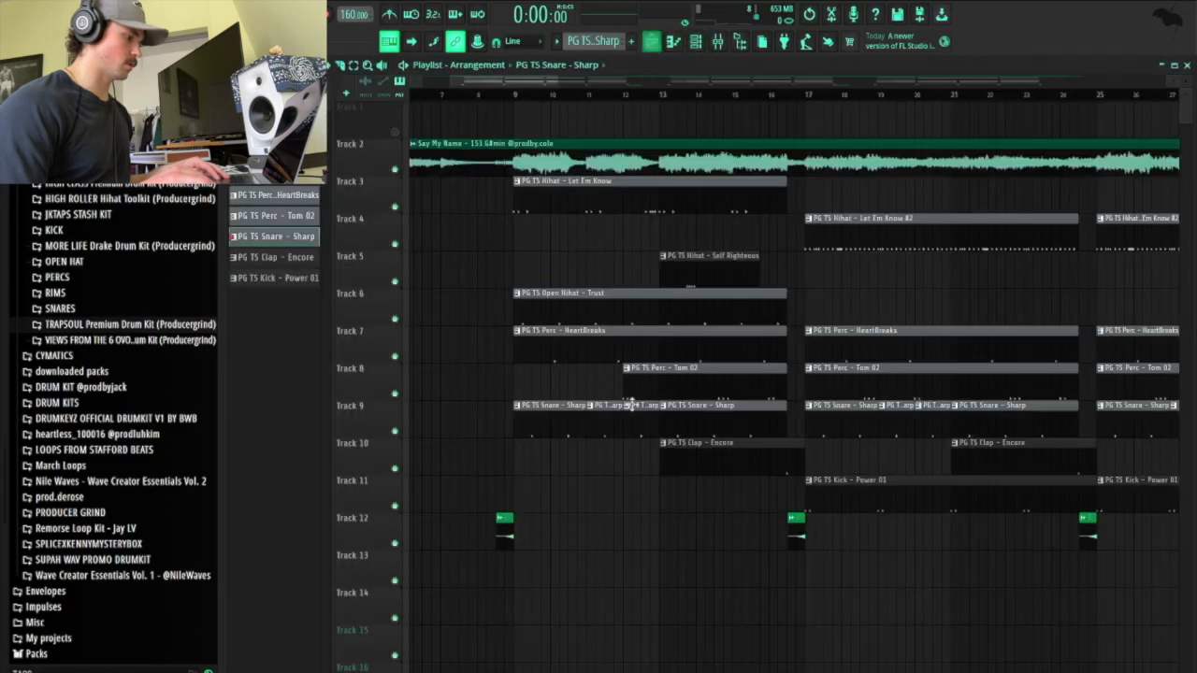
double_click(735, 465)
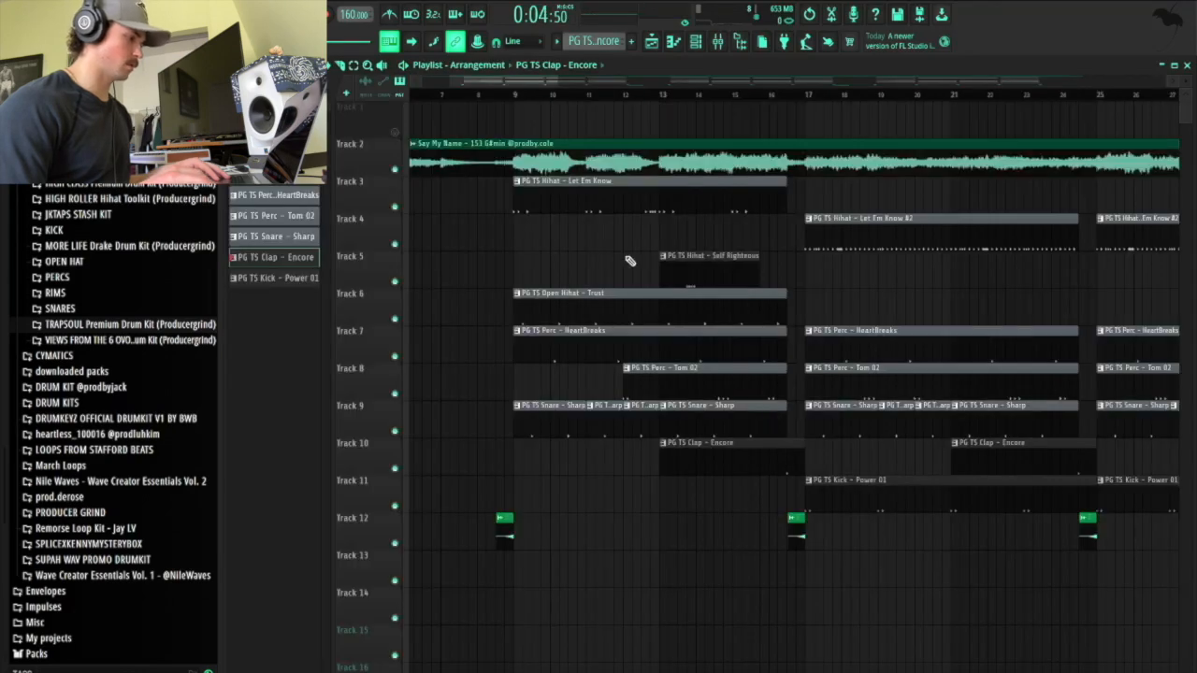
Inspect the Hihat - Let Em Know notes and sampler settings, and play the arrangement from bar 9 with Tracks 4 to 8 muted.
double_click(585, 208)
click(695, 42)
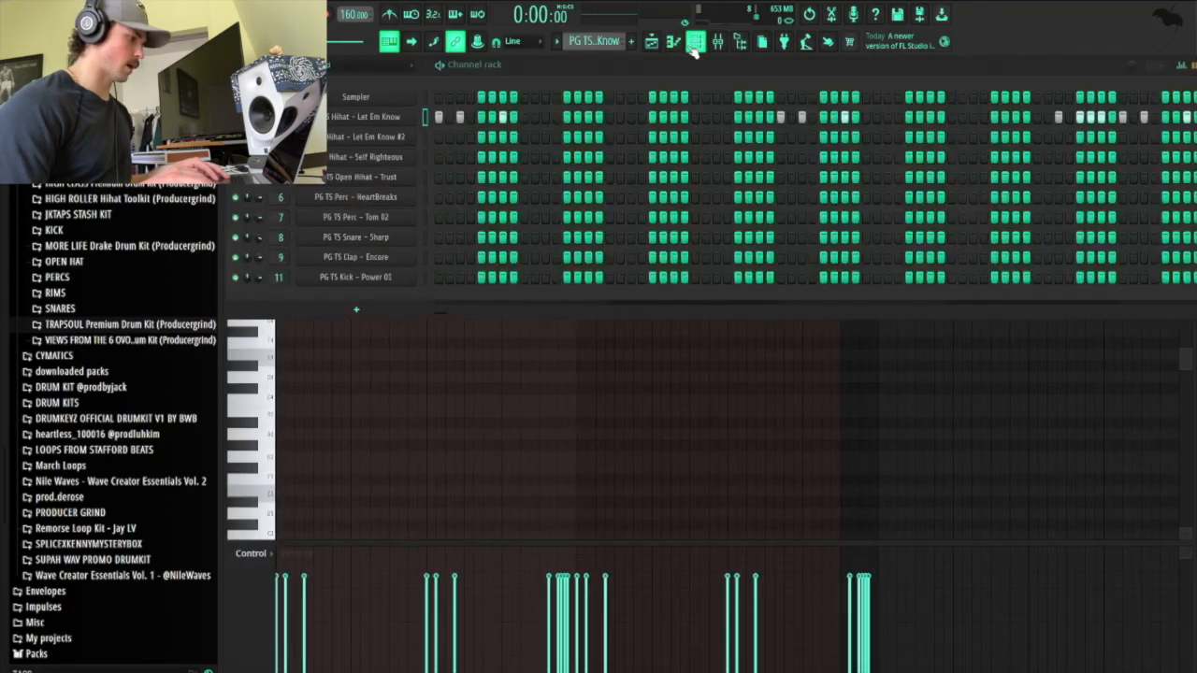
click(379, 121)
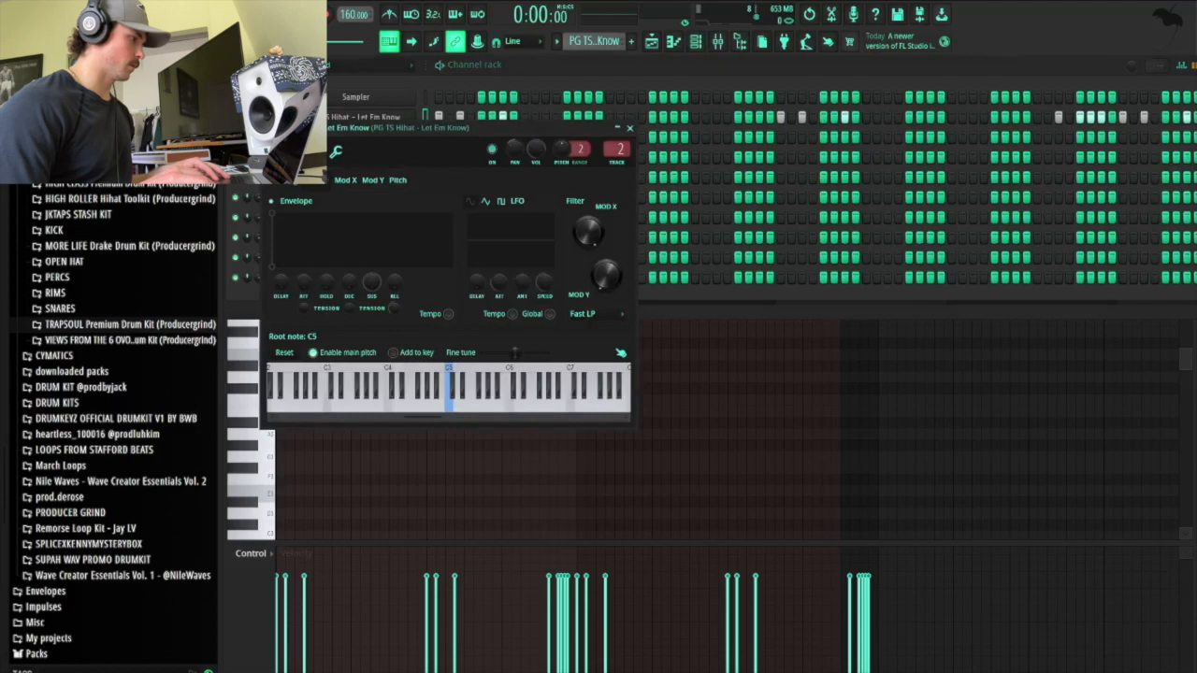
click(283, 152)
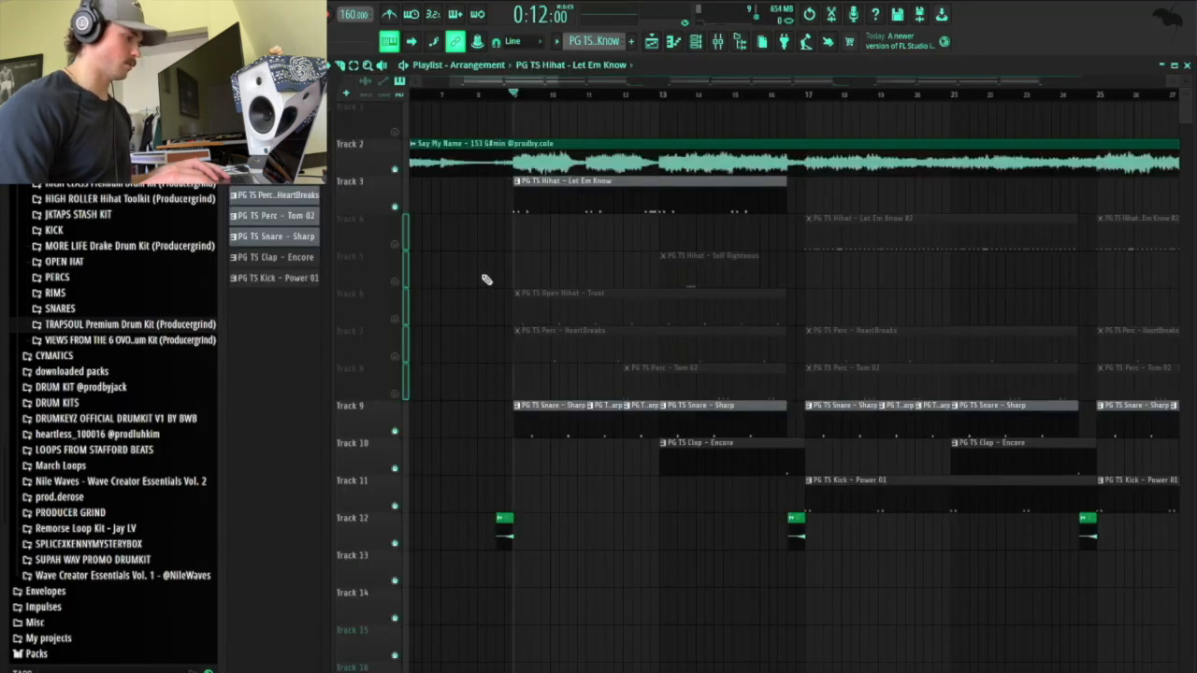
key(space)
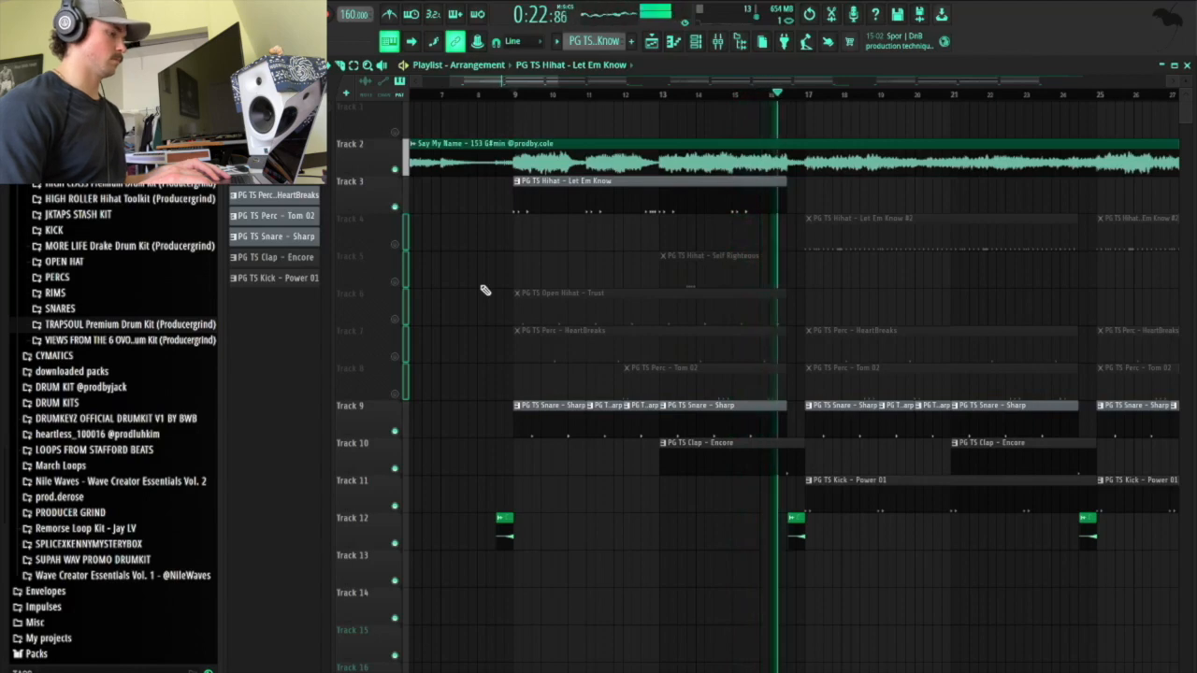
key(space)
Open the Hihat - Self Righteous pattern from Track 5, show its full note pattern and play it.
double_click(708, 275)
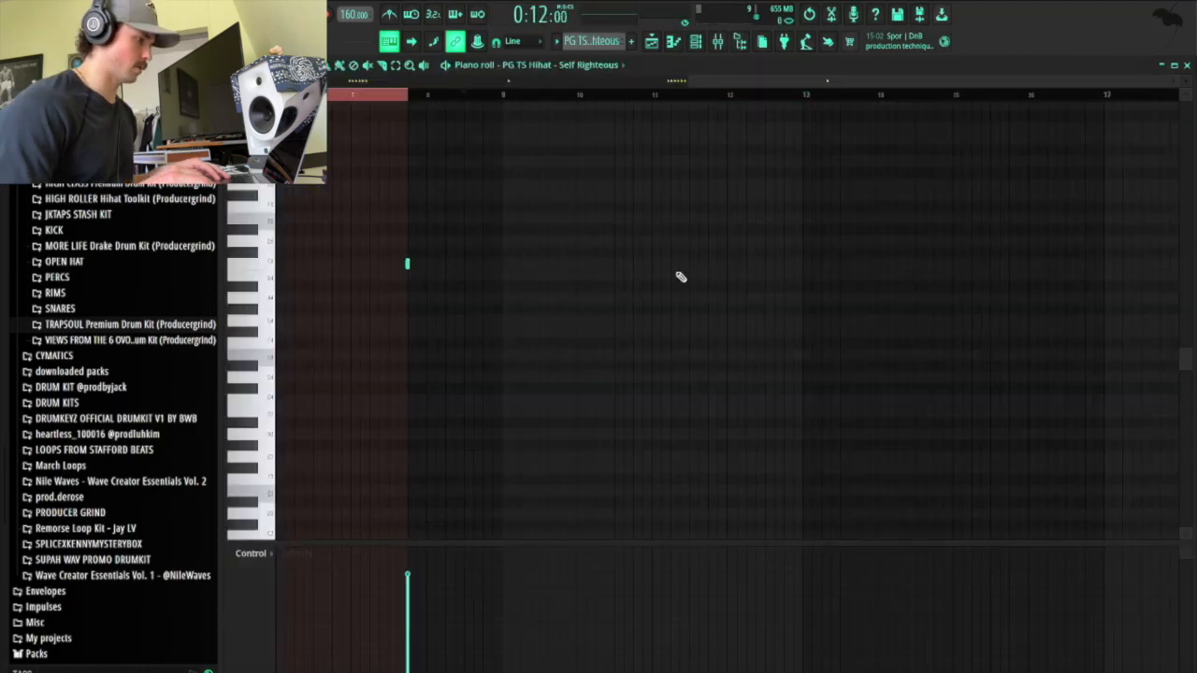
ctrl+right_click(514, 263)
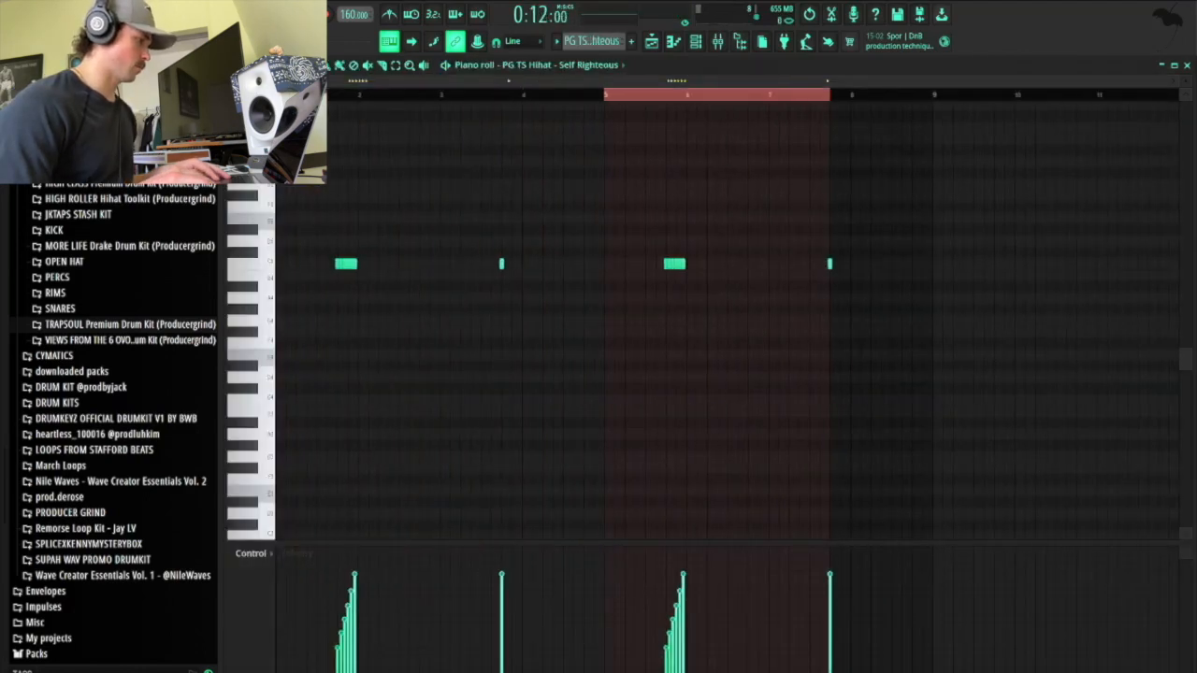
key(space)
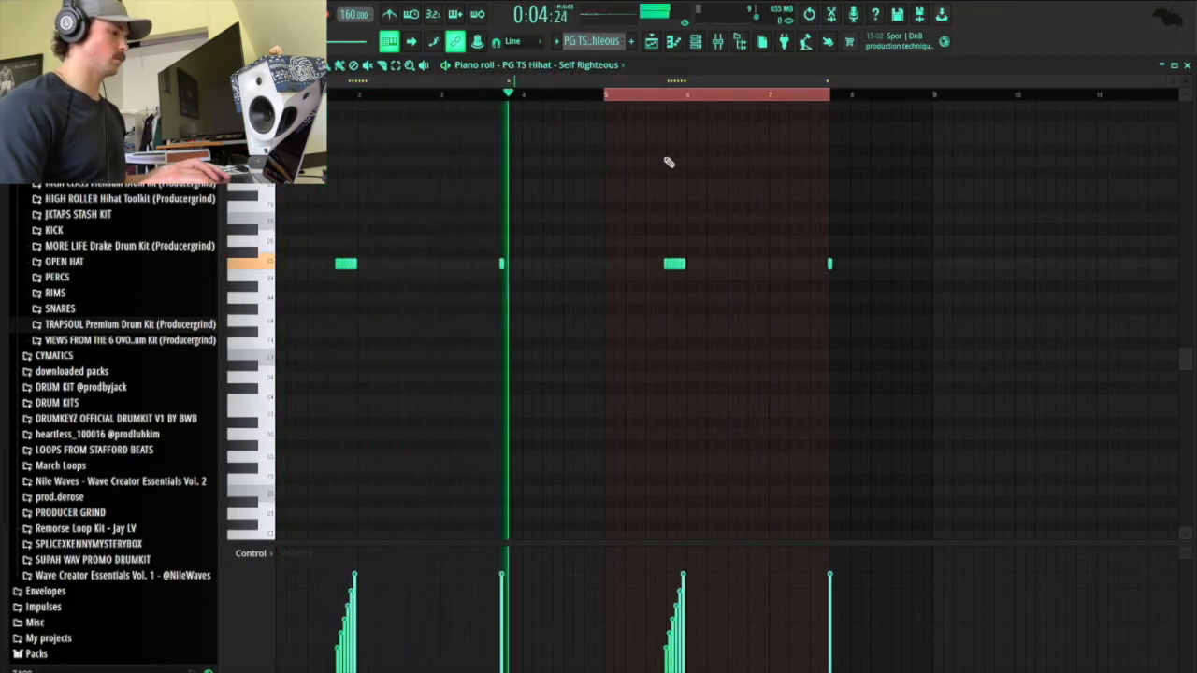
key(space)
key(Escape)
View the Open Hihat - Trust notes and play the arrangement from bar 9 with Tracks 5 to 8 unmuted.
click(660, 42)
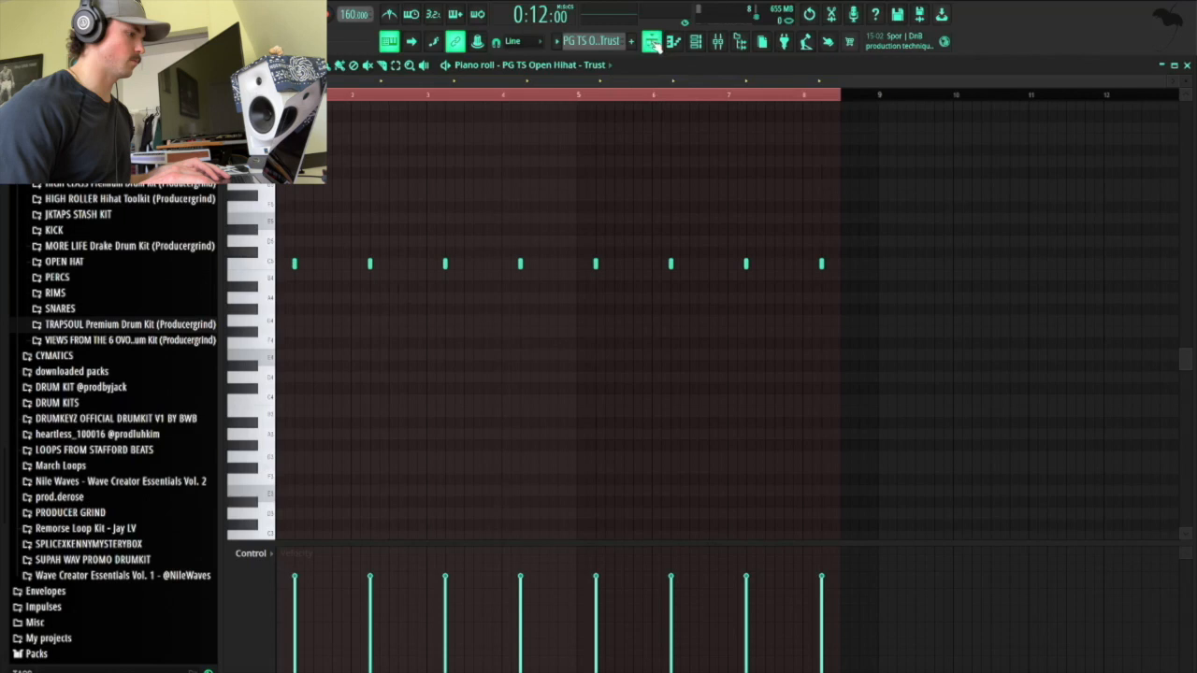
click(654, 43)
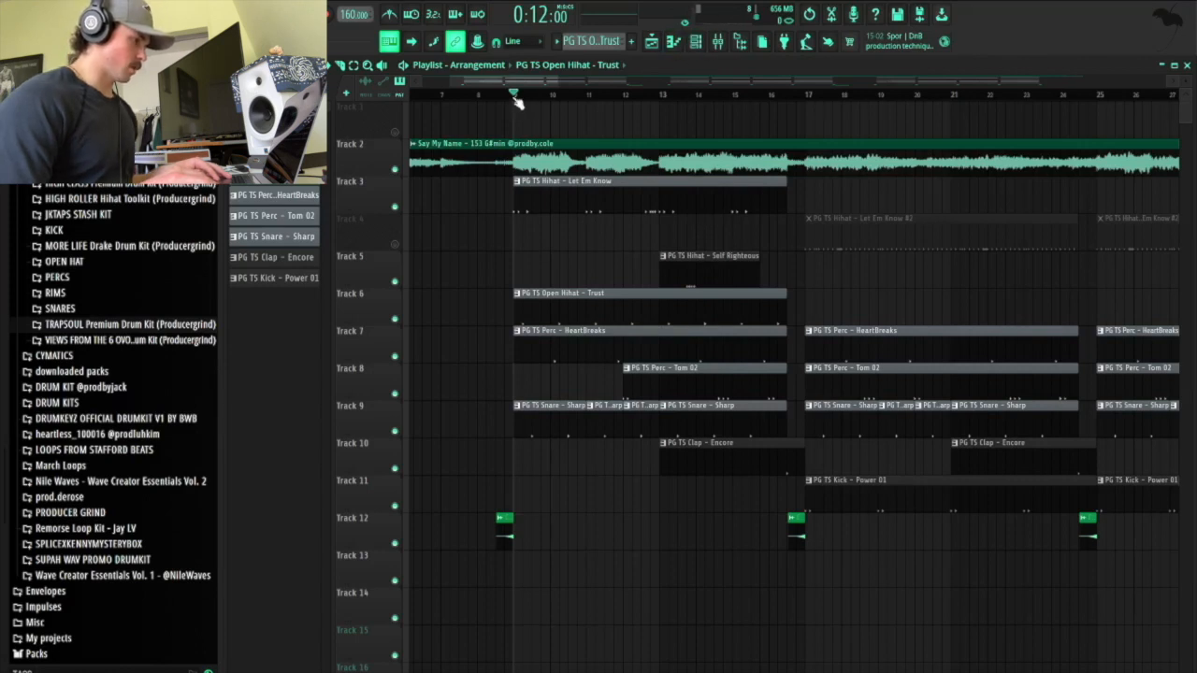
key(space)
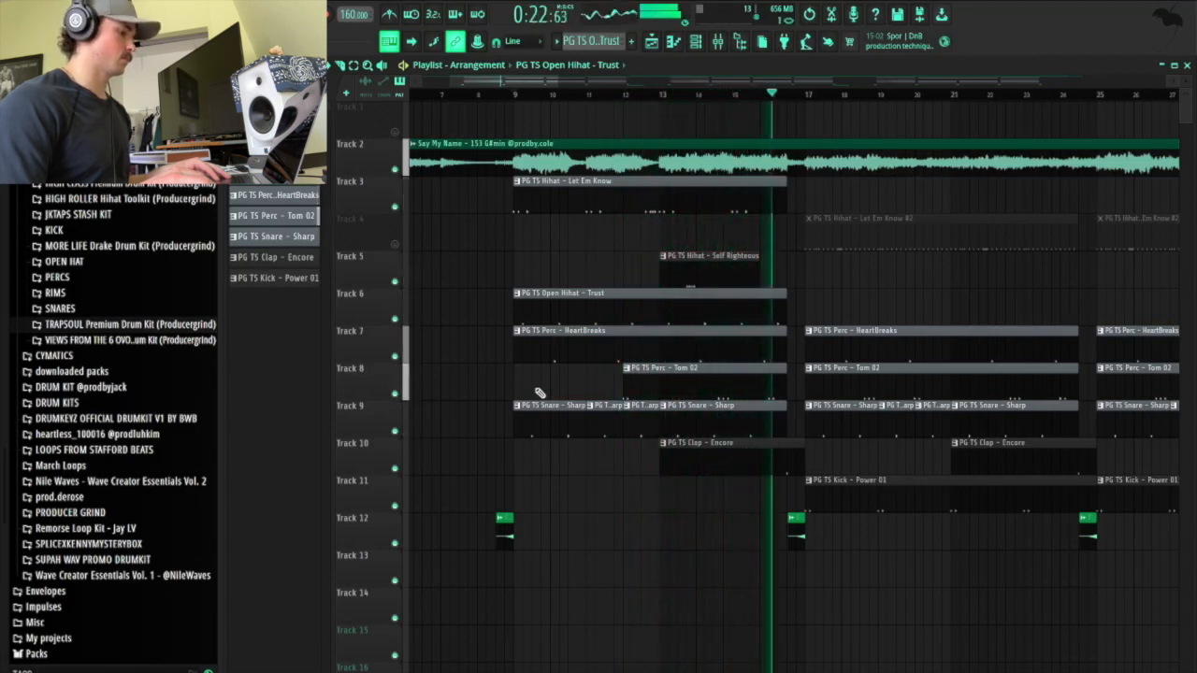
key(space)
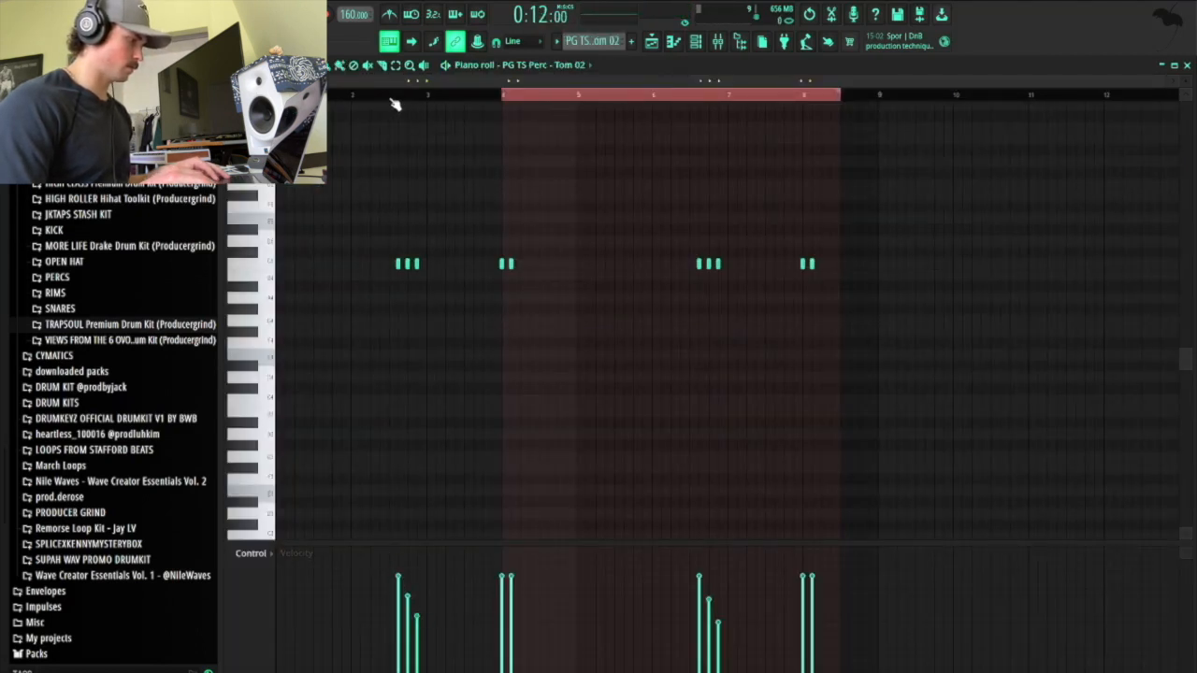
Show the note panning of the Perc - Tom 02 pattern and play it from its first group of notes.
click(253, 554)
click(260, 578)
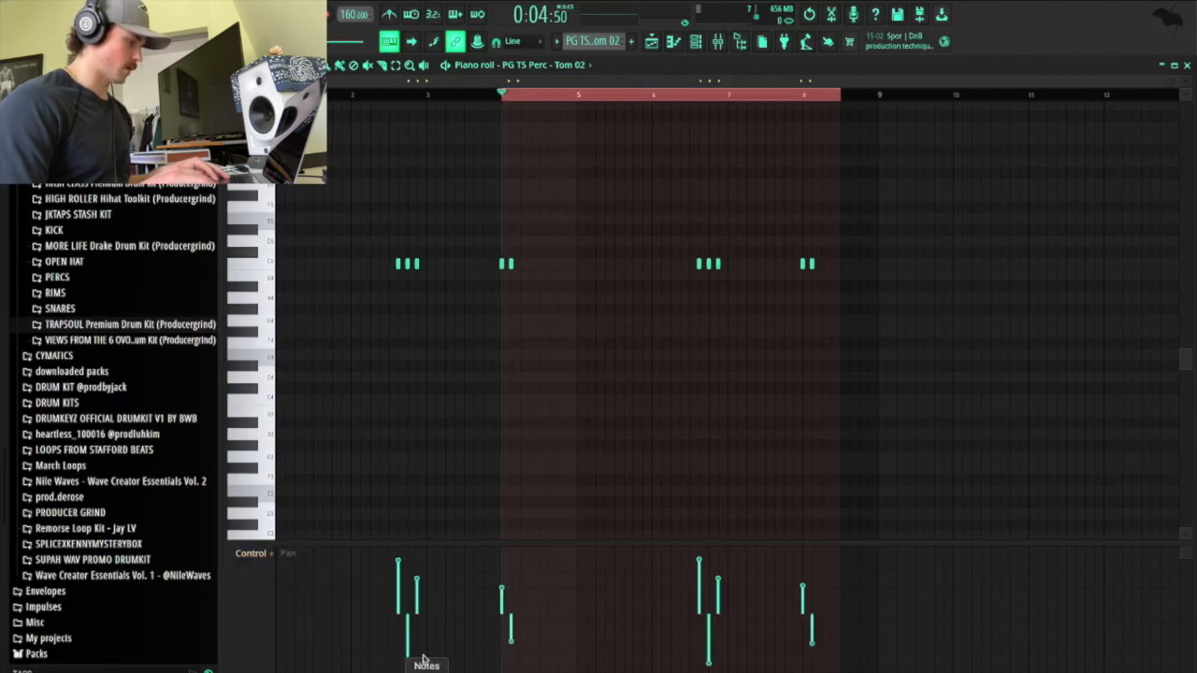
click(396, 95)
key(space)
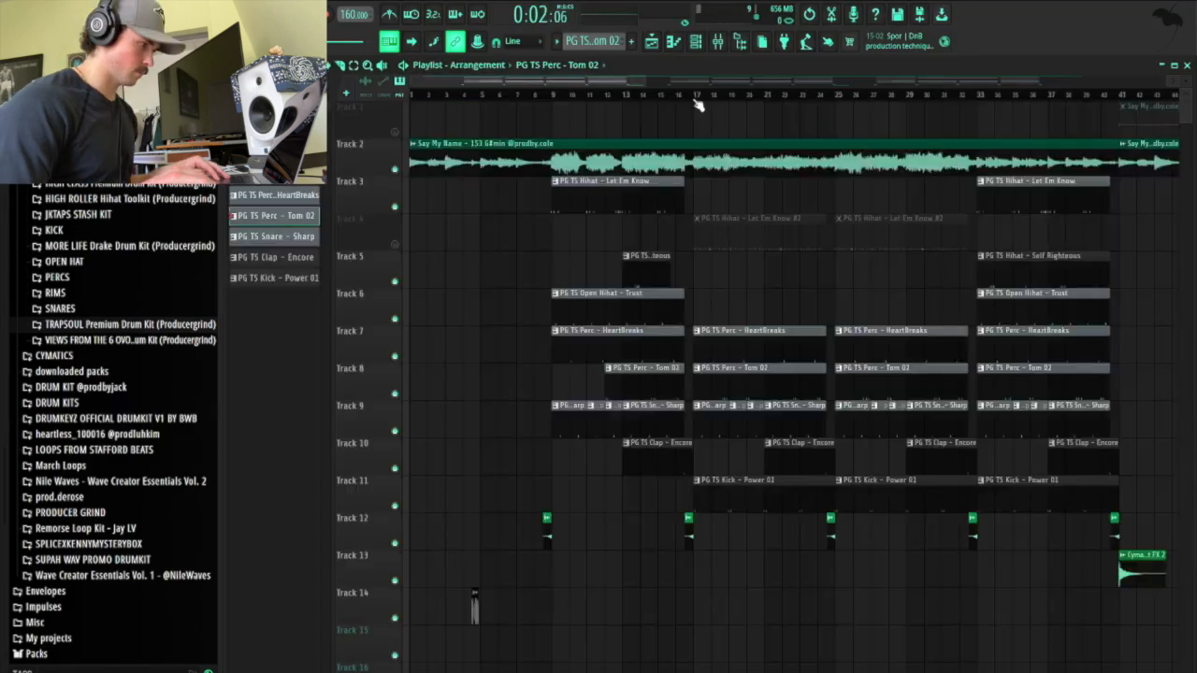
Select bars 17 to 25 of the arrangement for playback and unmute Track 4.
drag(697, 105, 820, 110)
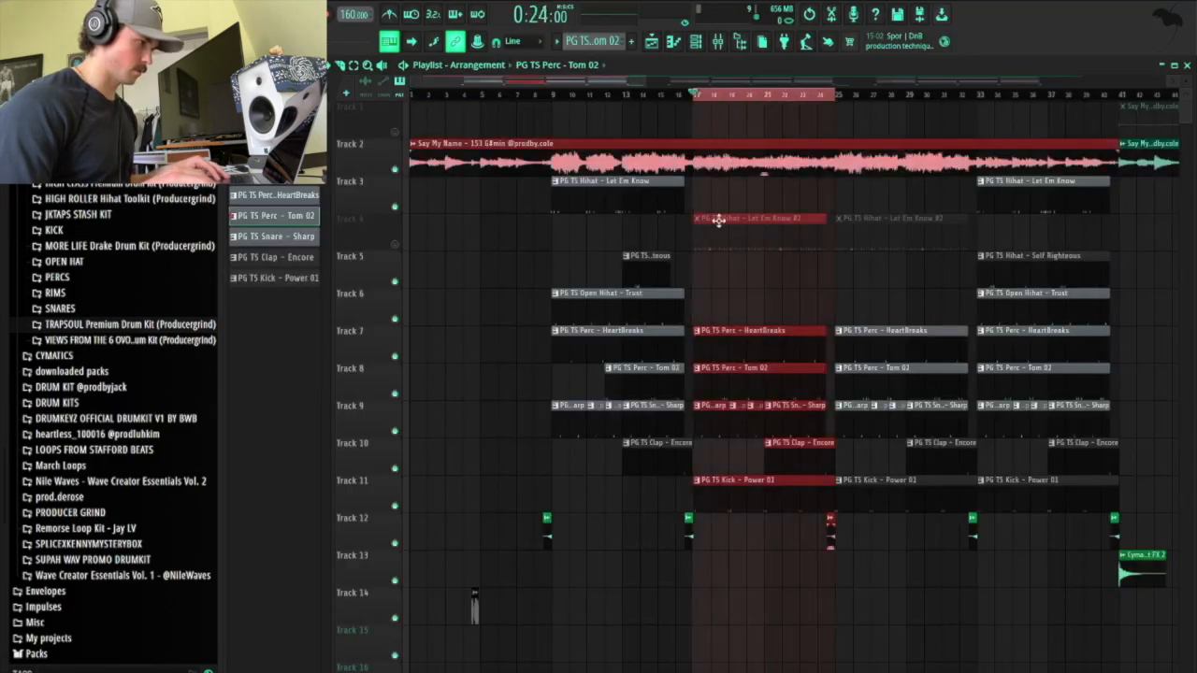
click(395, 244)
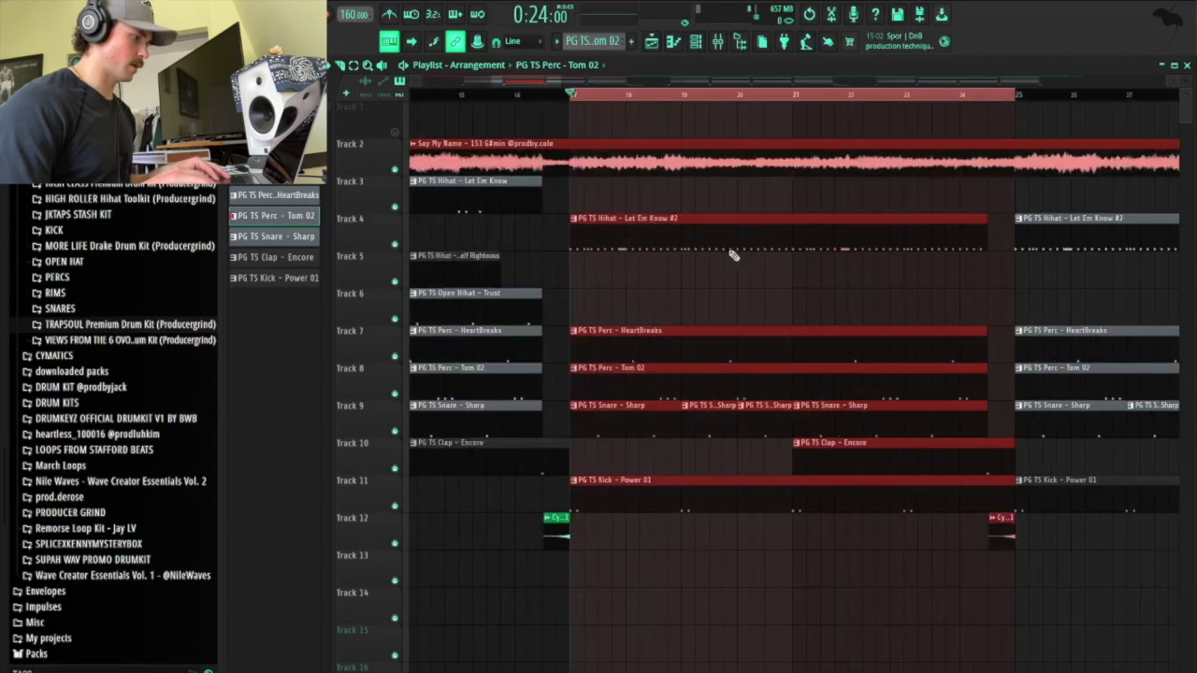
Open the Hihat - Let Em Know #2 pattern from Track 4 and switch the note property shown below its notes.
double_click(712, 223)
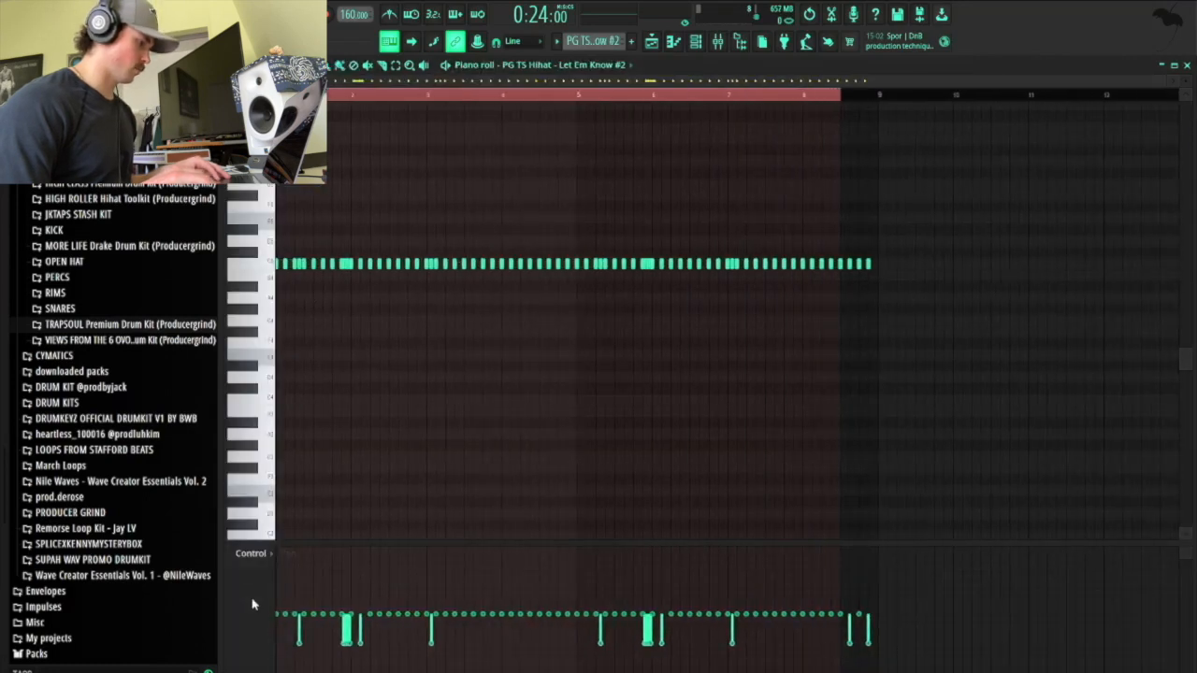
click(259, 558)
click(257, 591)
Play the Kick - Power 01 pattern on its own, and play bars 17 to 25 of the full arrangement.
drag(1169, 82, 924, 83)
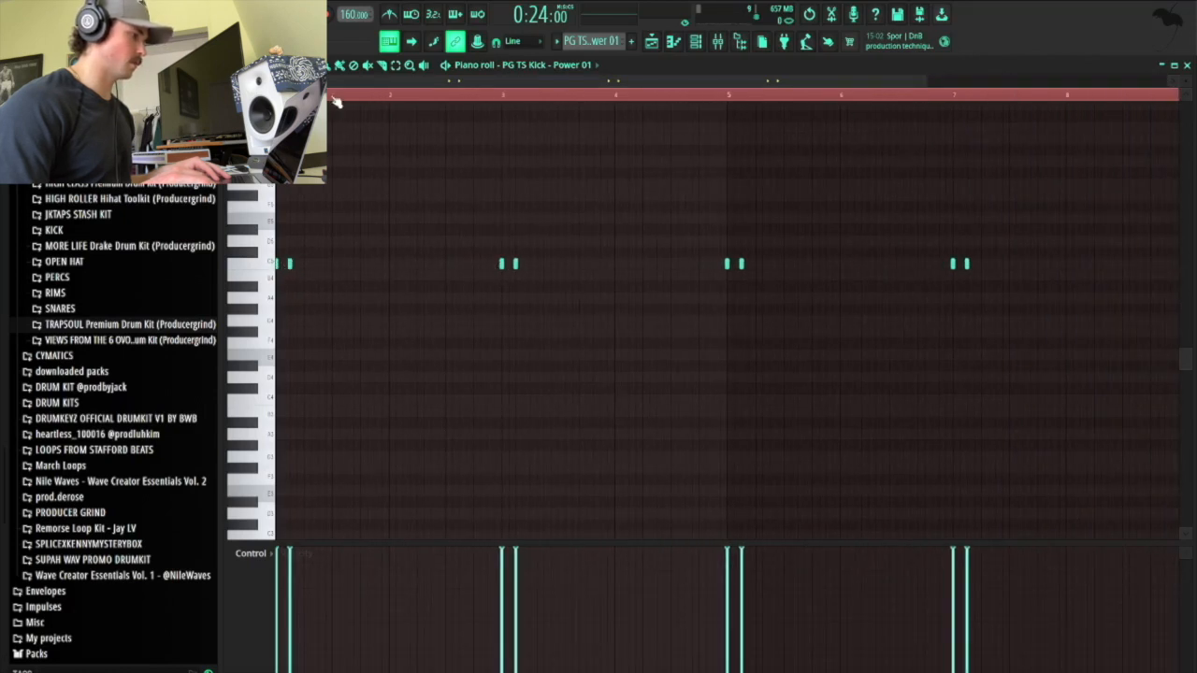
key(space)
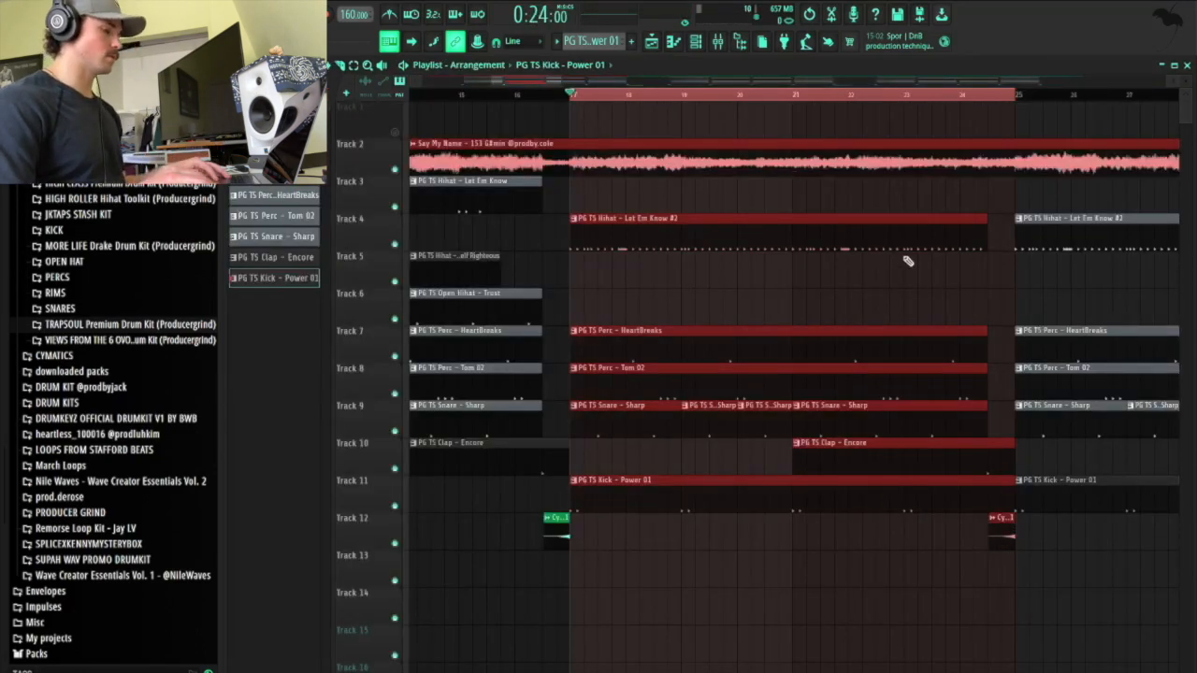
key(space)
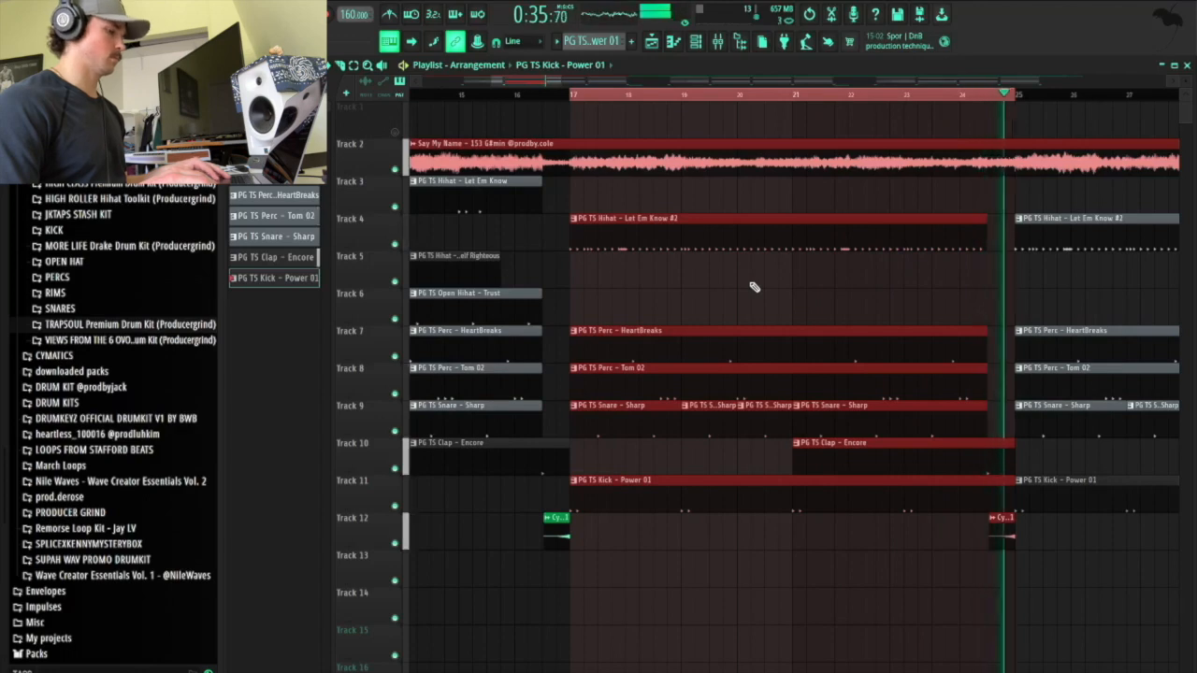
key(space)
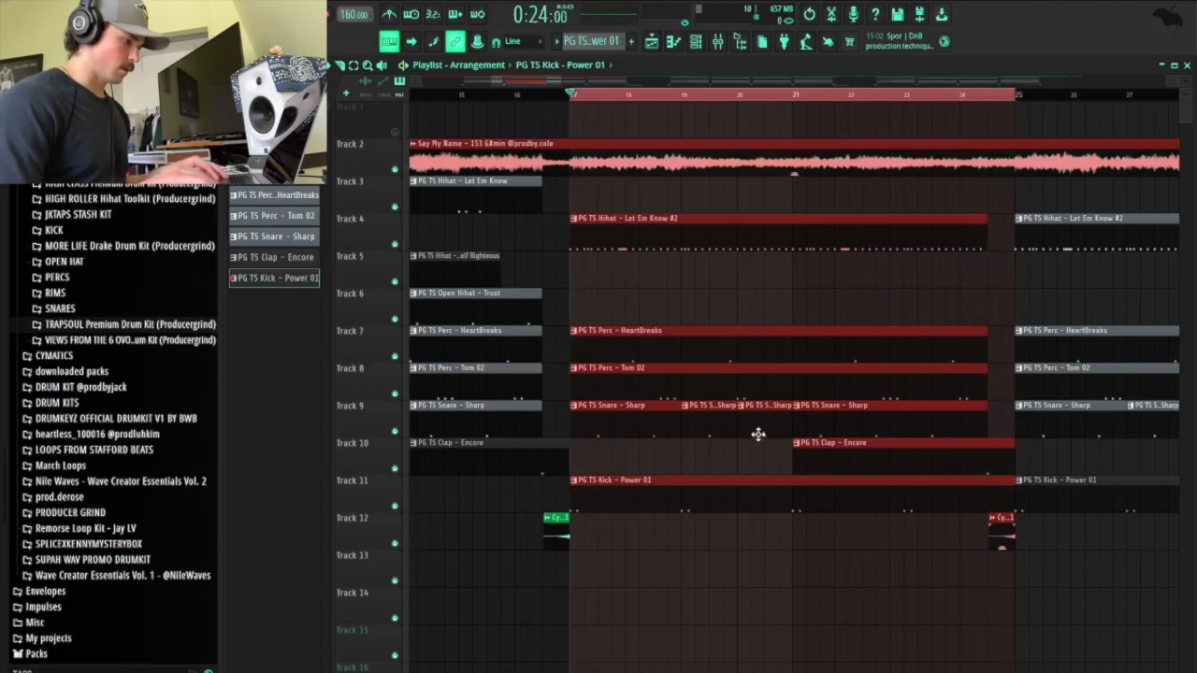
View the sample settings of the Cymatics - Orchid Reverse Crash 1 clip on Track 12 just before bar 25.
scroll(761, 435, down, 3)
scroll(891, 539, up, 8)
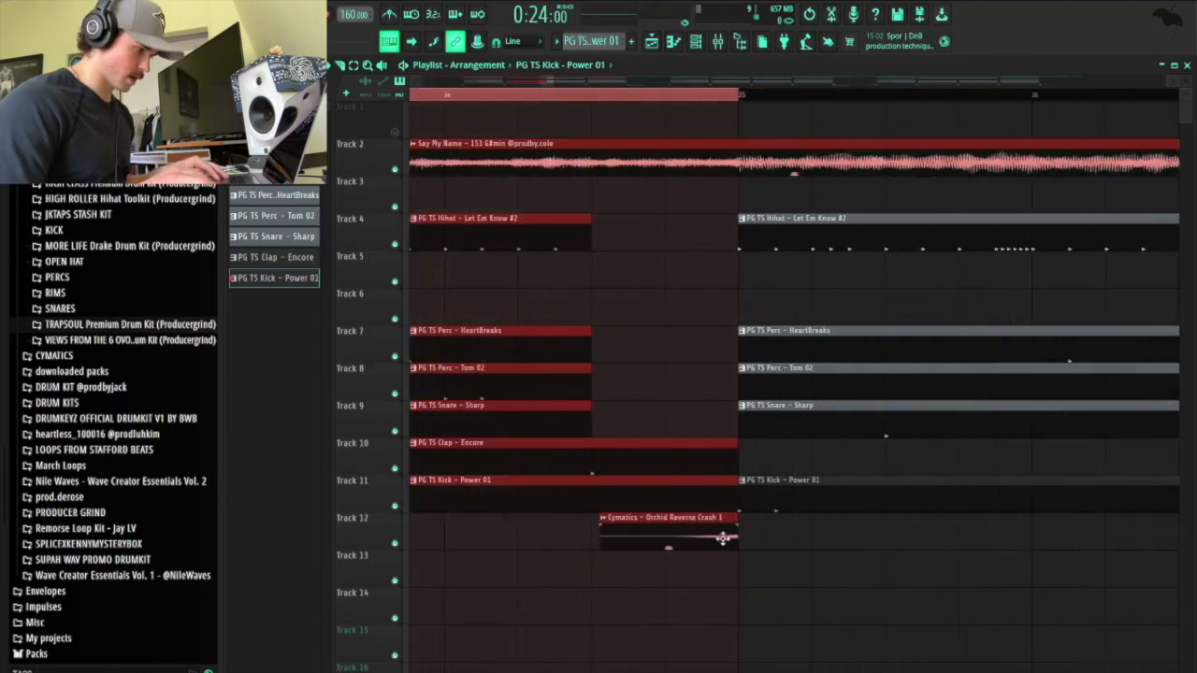
double_click(676, 534)
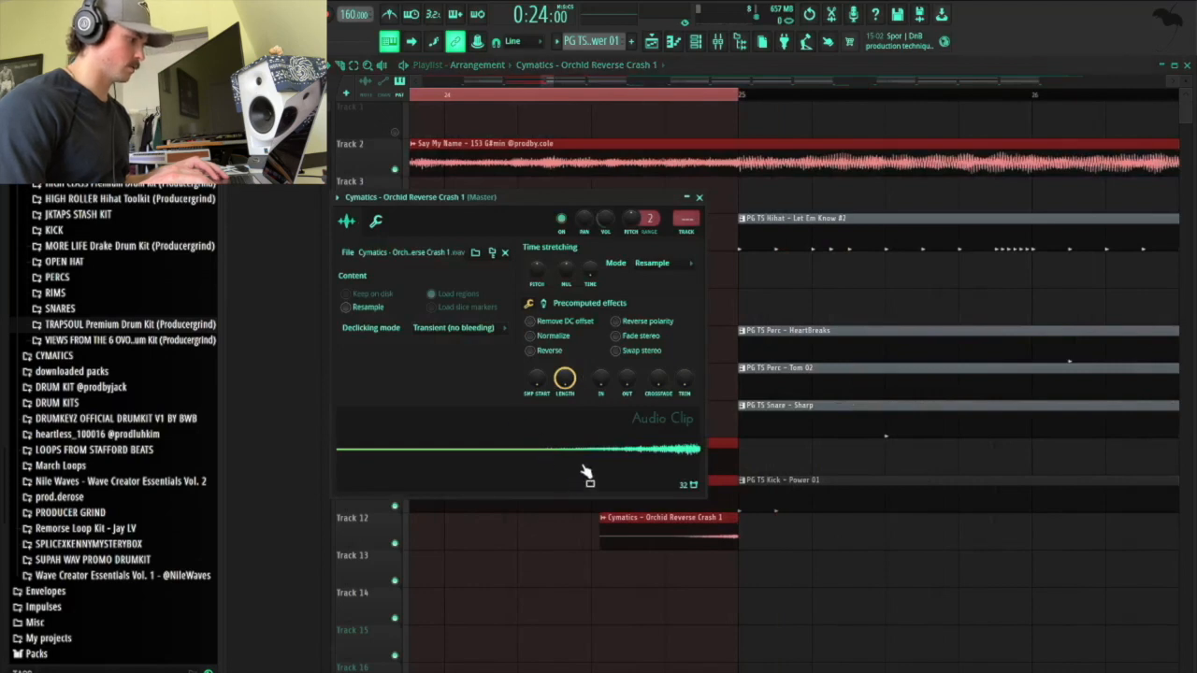
click(699, 197)
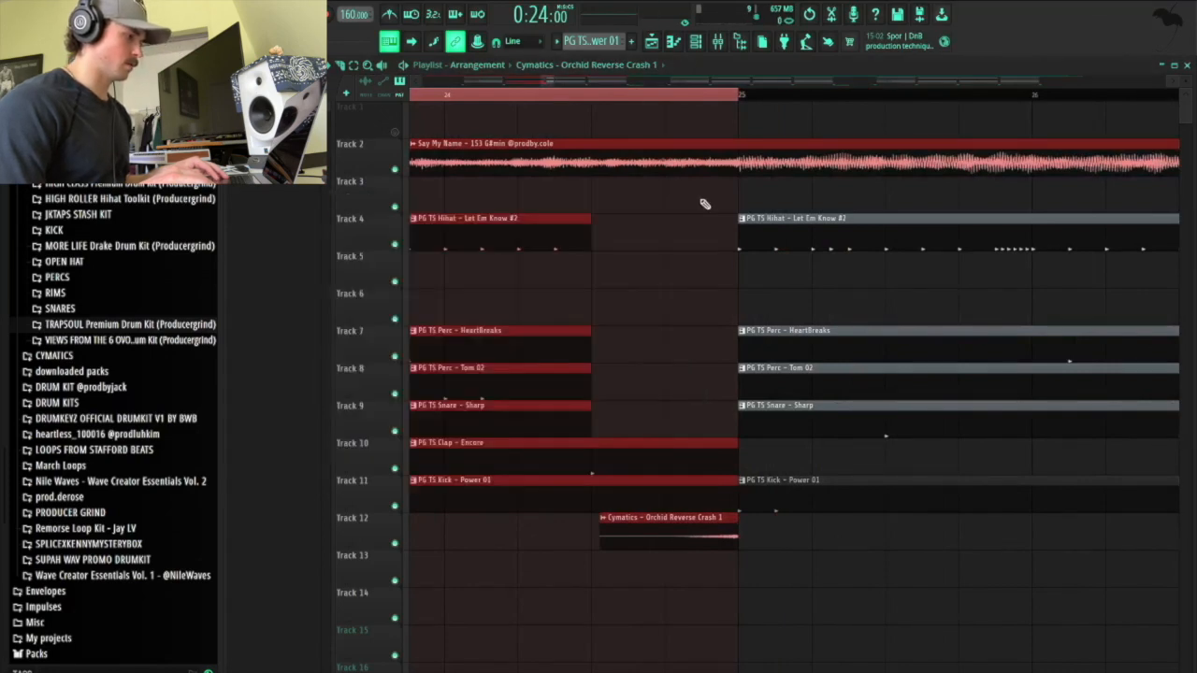
Clear the bar selection and view the sample settings of the Cymatics - Orchid Impact FX 2 clip on Track 13 at bar 41.
scroll(696, 234, down, 10)
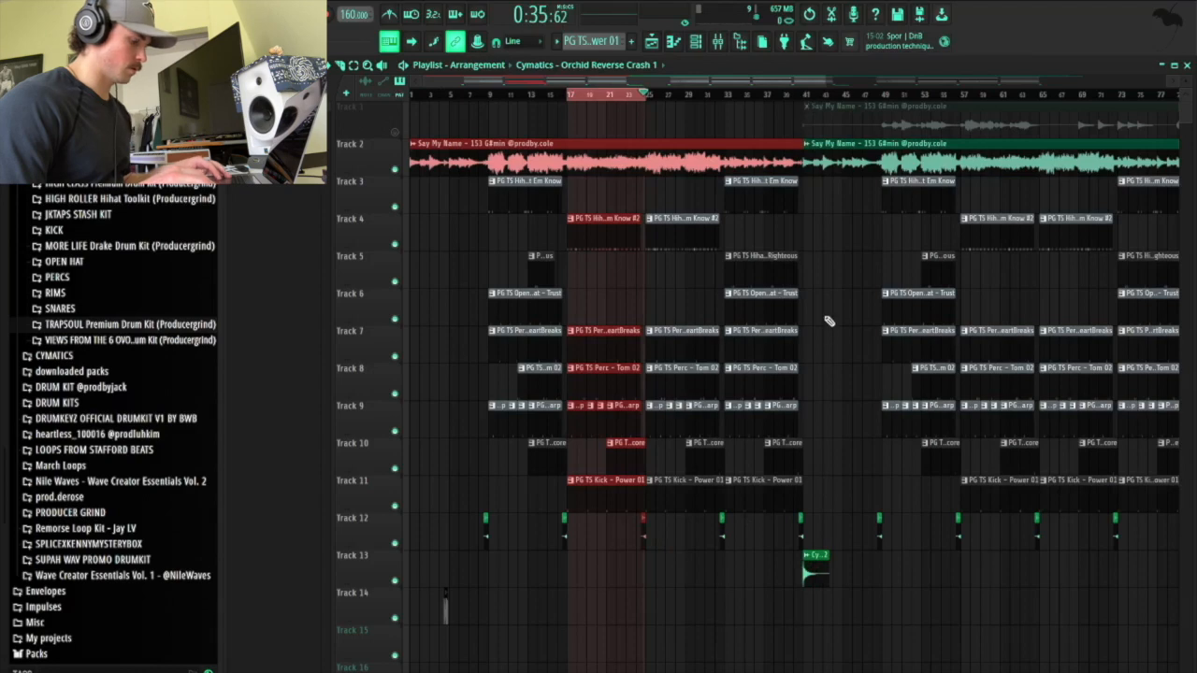
key(ctrl+d)
scroll(814, 377, up, 5)
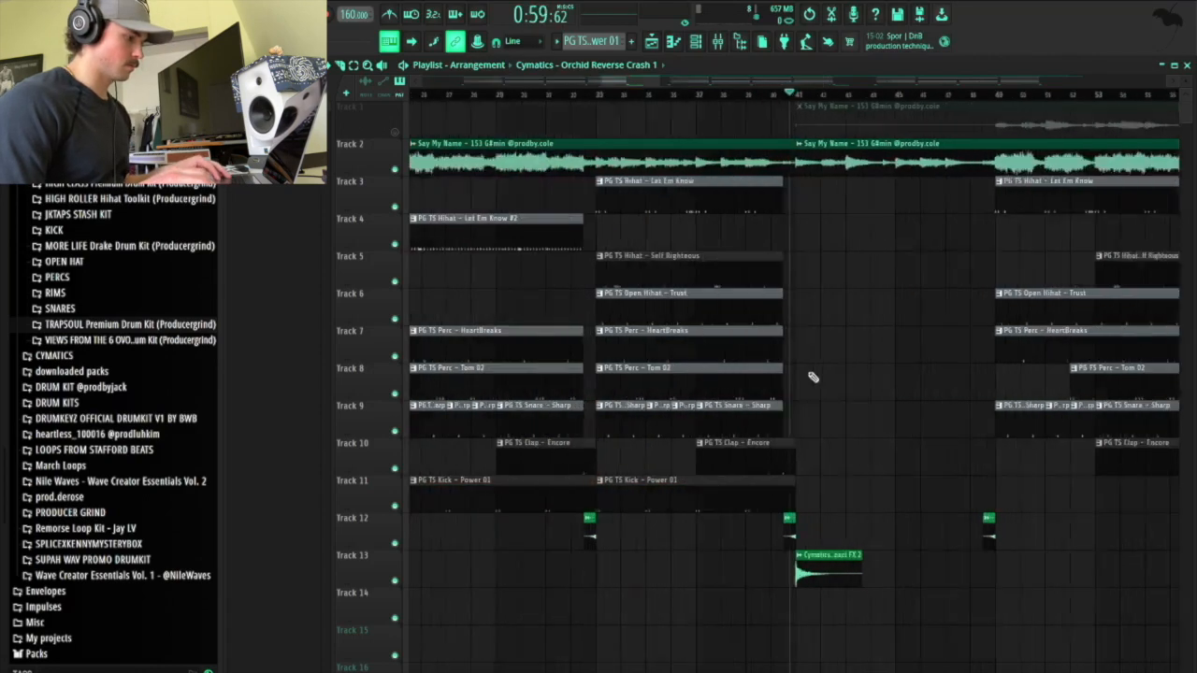
double_click(844, 580)
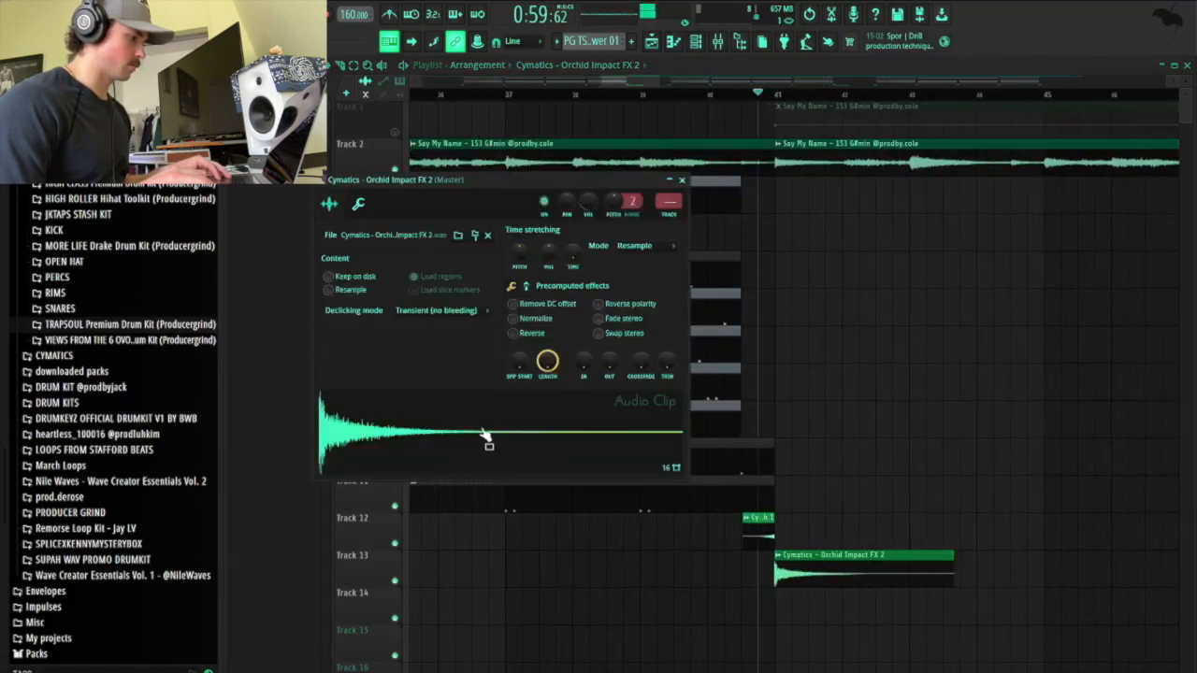
click(682, 179)
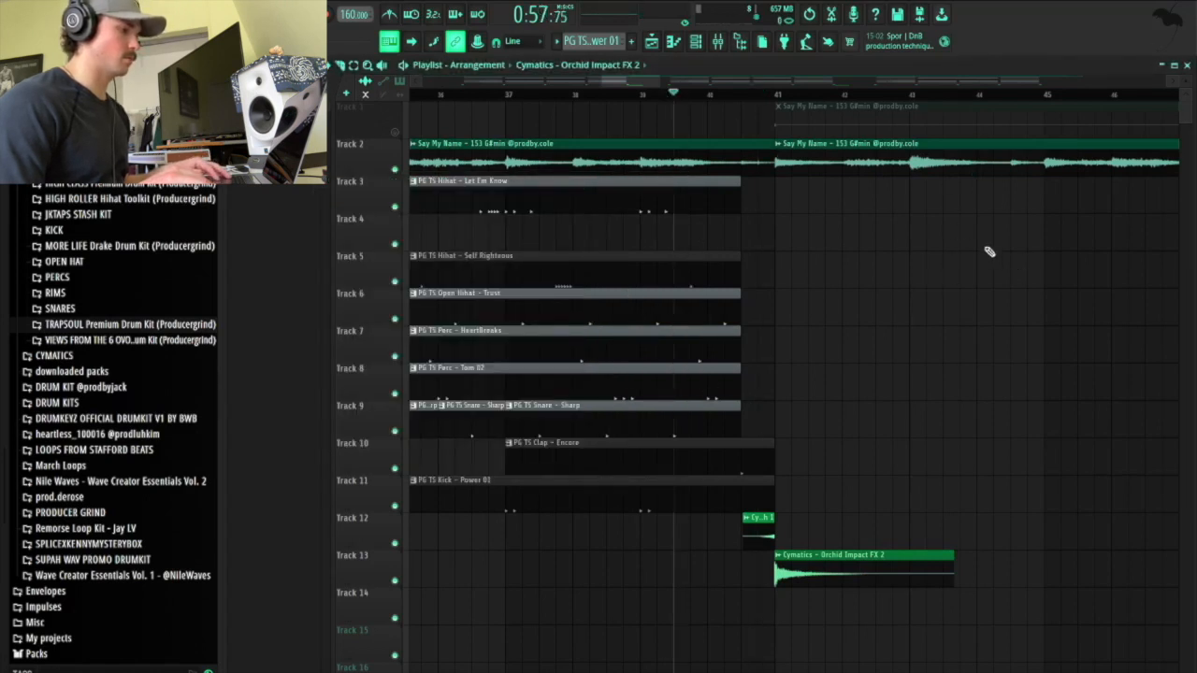
Play the arrangement from about bar 39 through the reverse crash and impact transition at bar 41, stopping before the drums return at bar 49.
key(space)
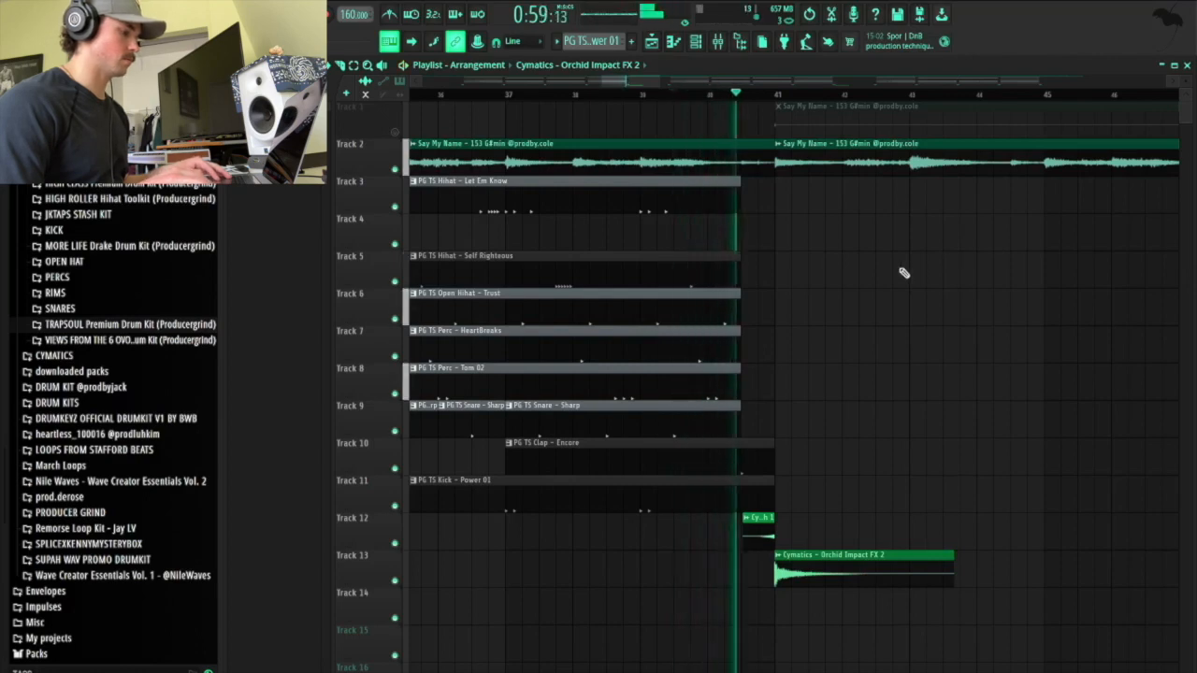
scroll(855, 274, down, 4)
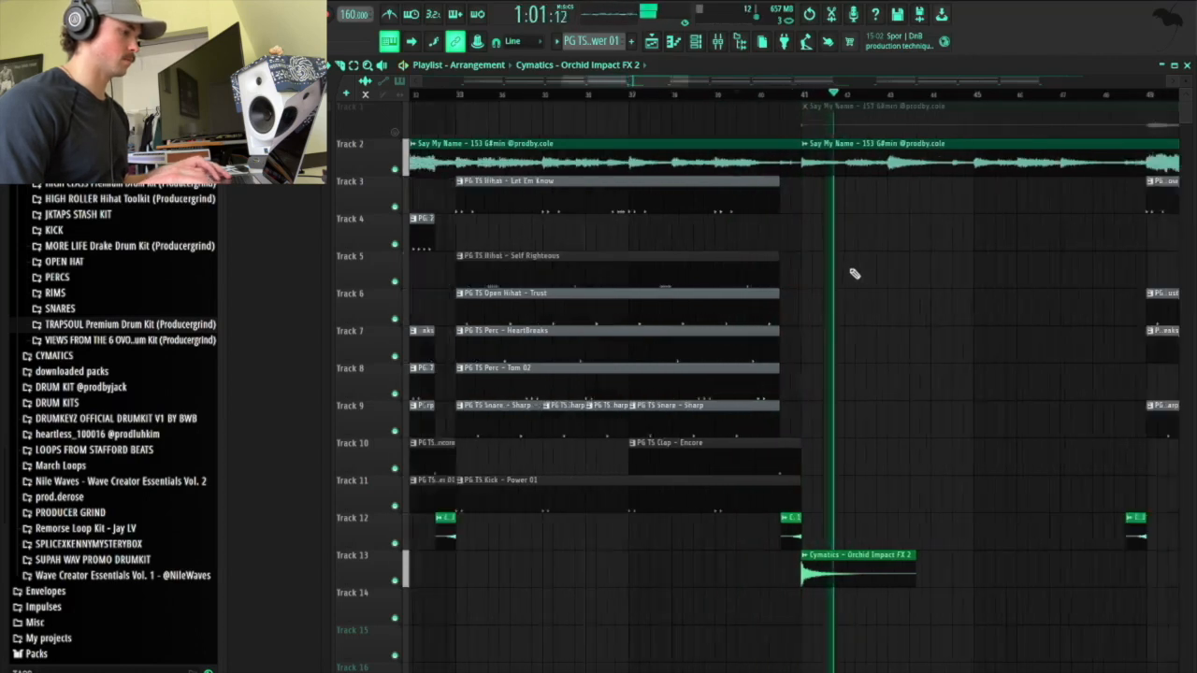
scroll(855, 274, down, 4)
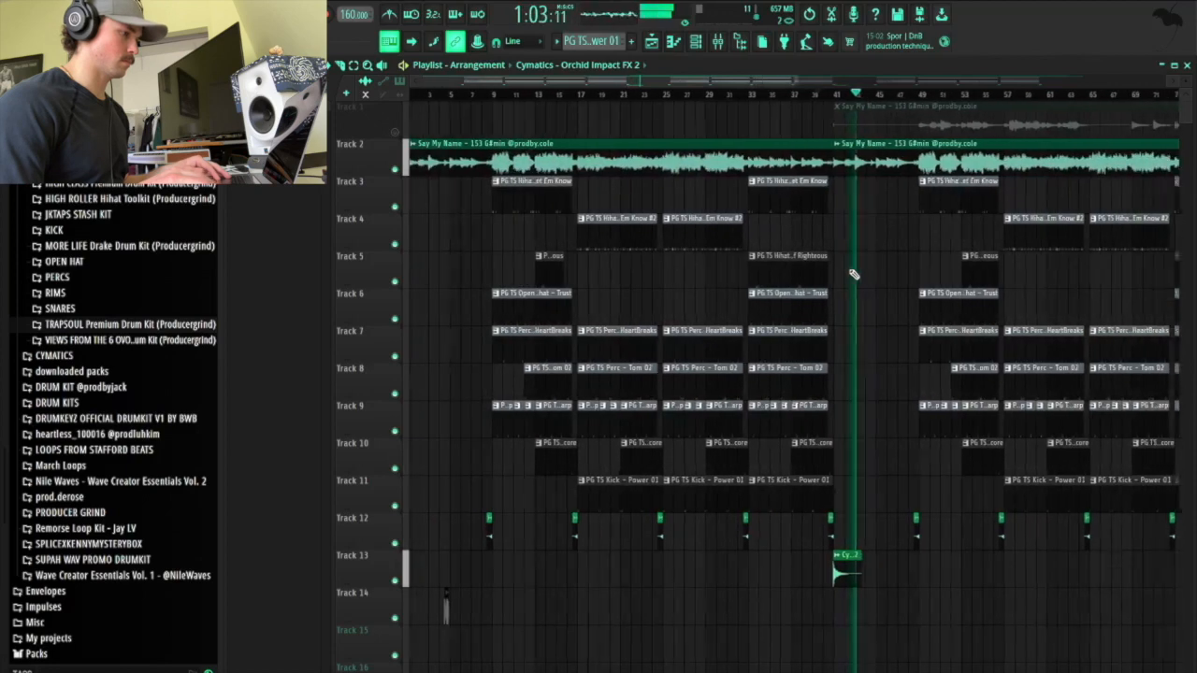
scroll(853, 274, down, 1)
scroll(854, 275, down, 4)
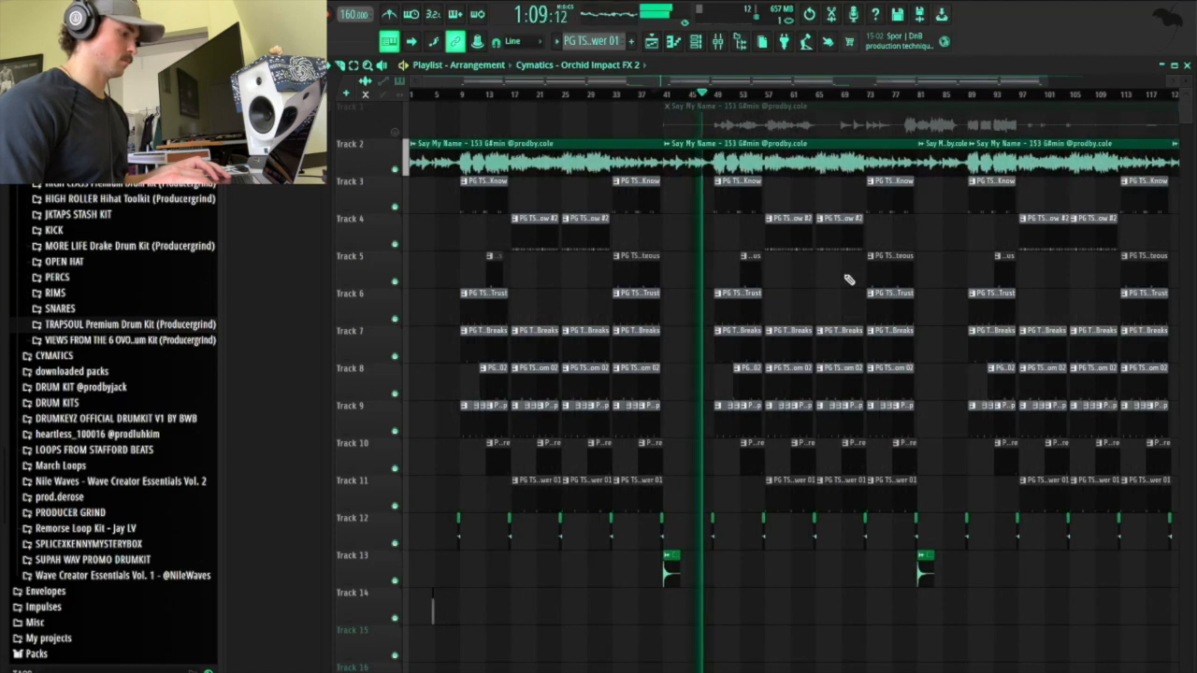
key(space)
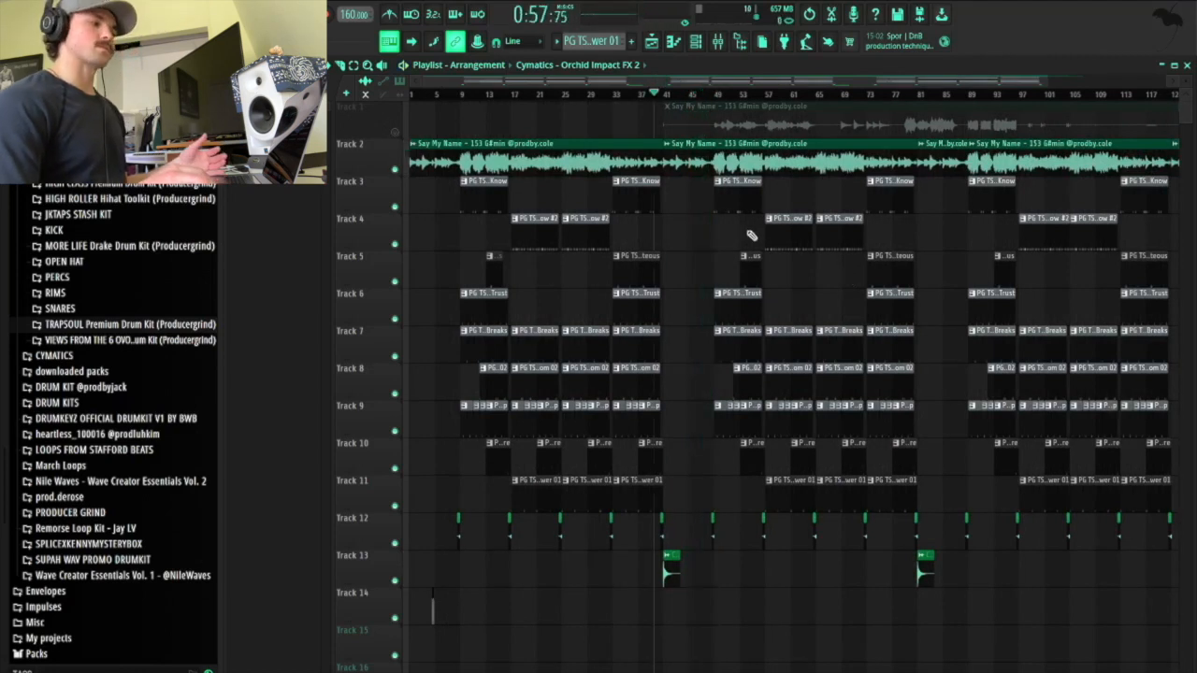
Return the playhead to the start of the song and play the full arrangement from bar 1 to around bar 32.
drag(660, 96, 411, 101)
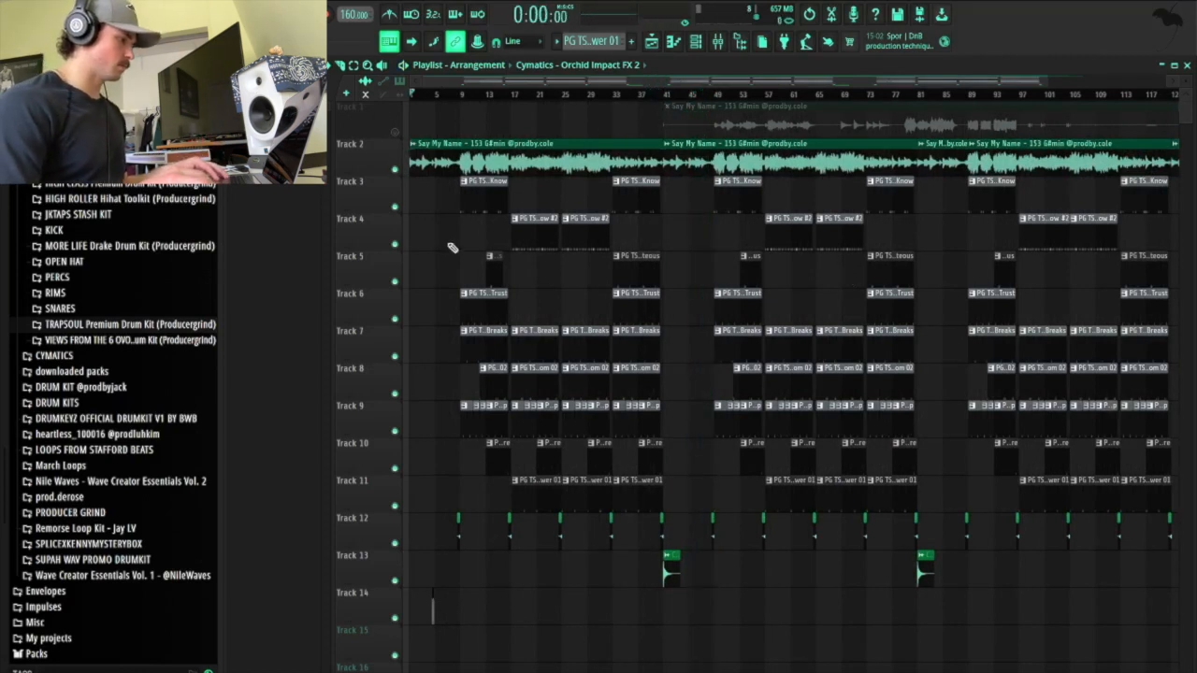
scroll(374, 267, up, 3)
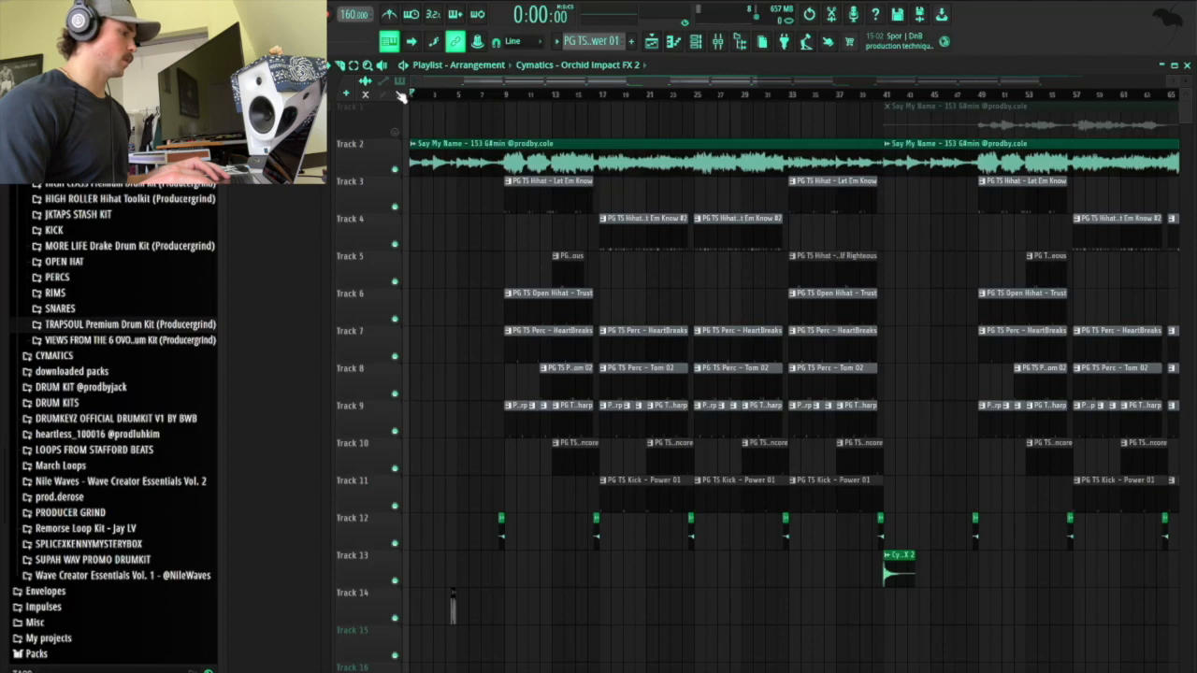
key(space)
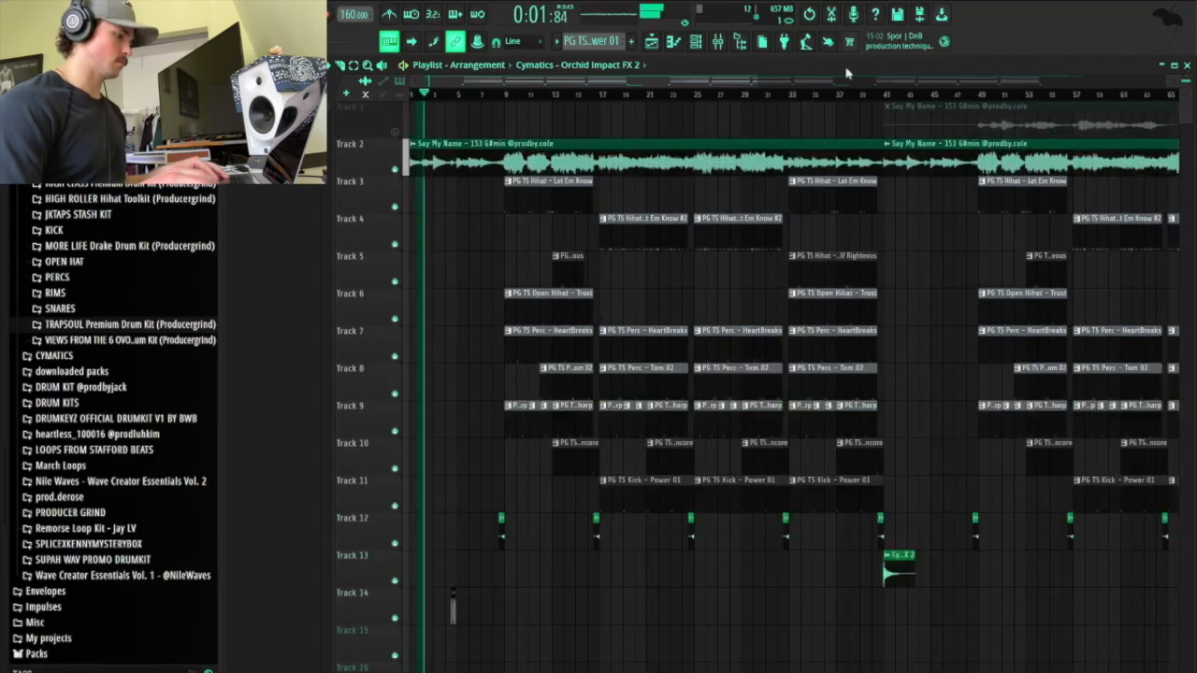
scroll(750, 96, down, 4)
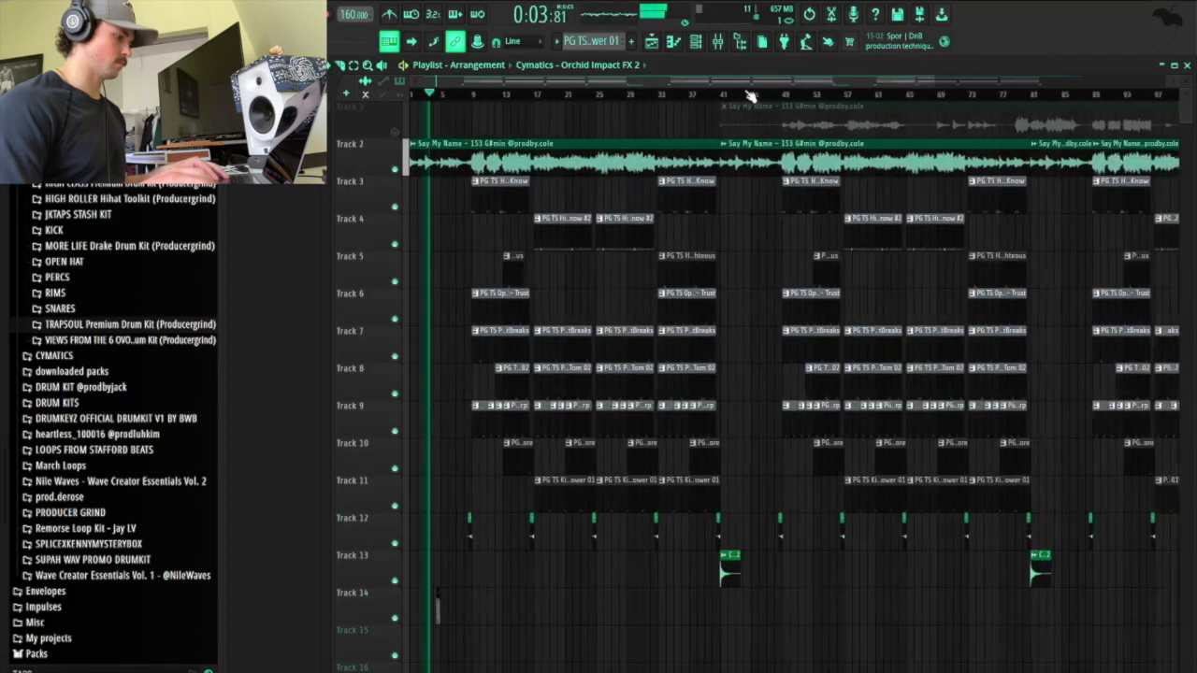
scroll(750, 96, down, 1)
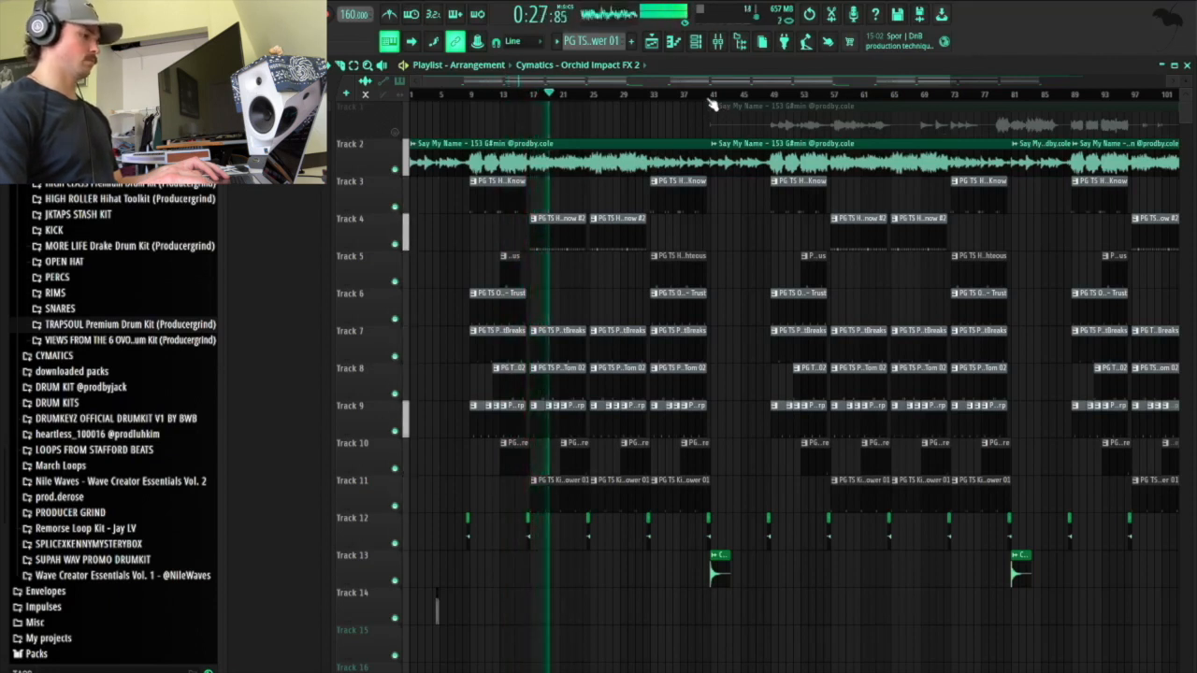
scroll(711, 105, down, 1)
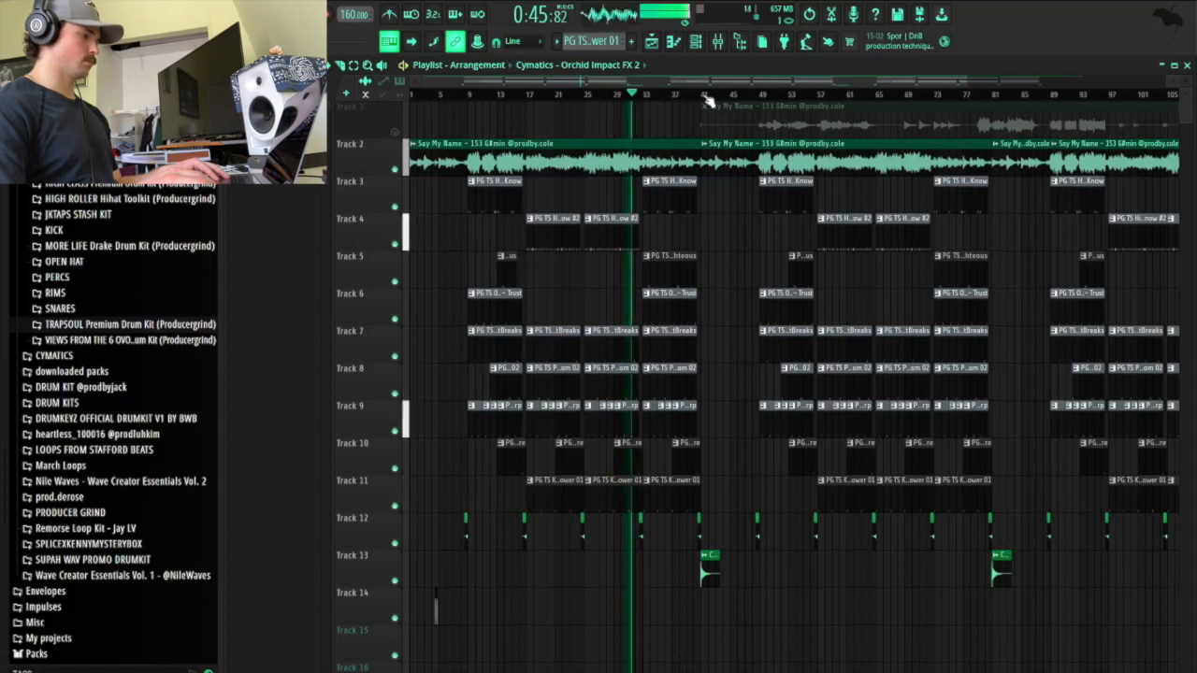
key(space)
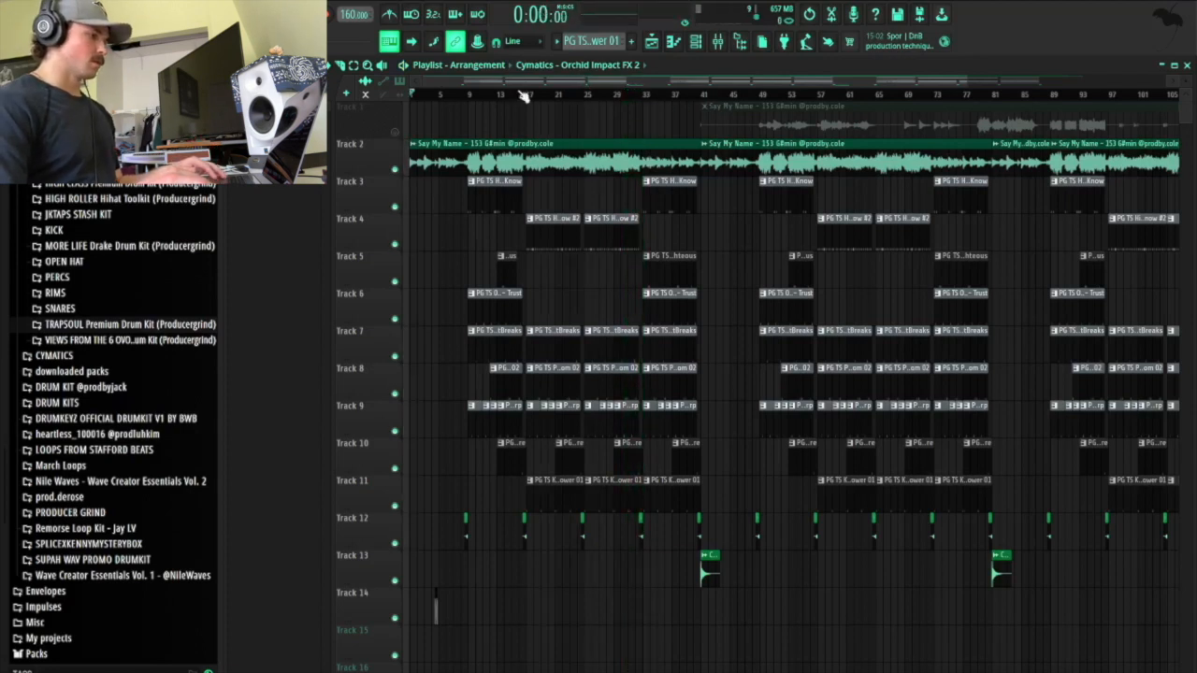